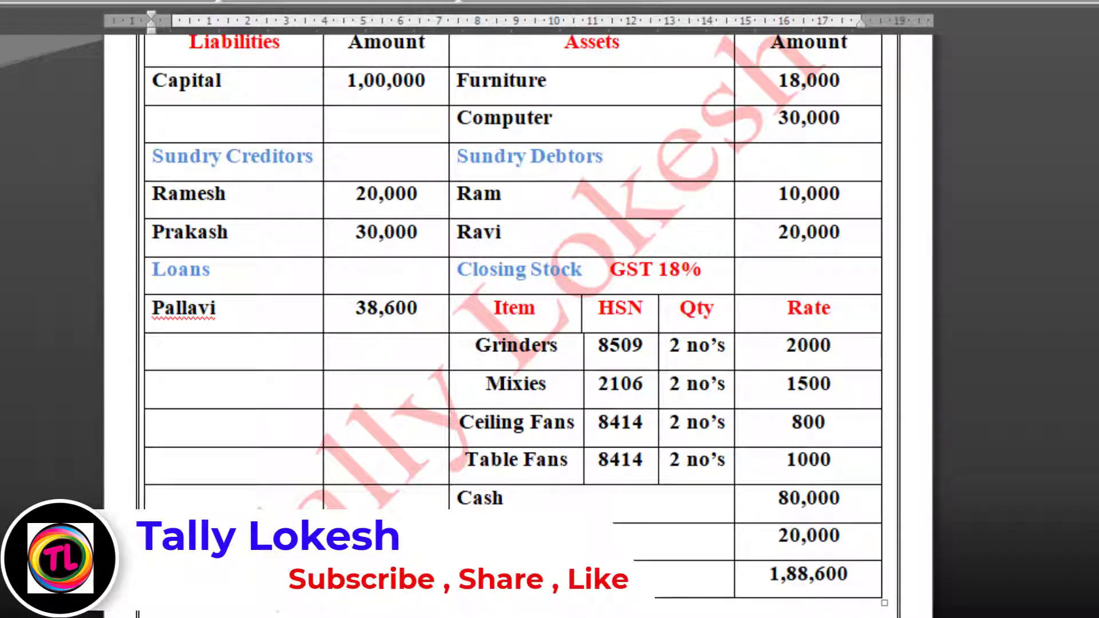
Review the Komali Trading Company balance sheet problem in the Word document, from the closing stock rows up to the heading.
scroll(510, 327, up, 4)
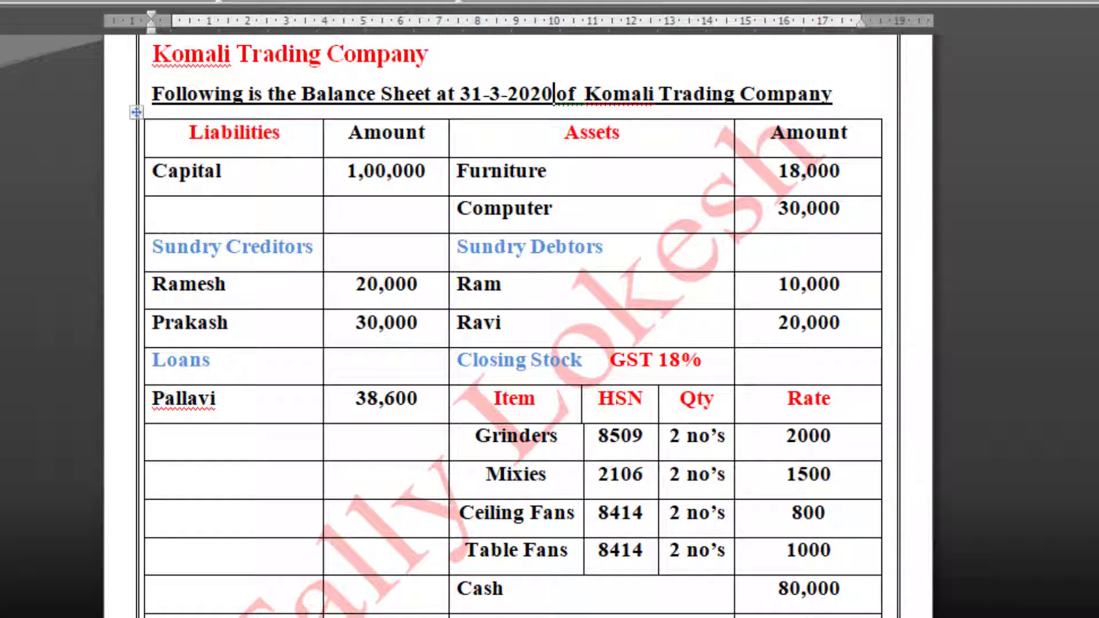
scroll(506, 327, up, 2)
scroll(506, 327, up, 2)
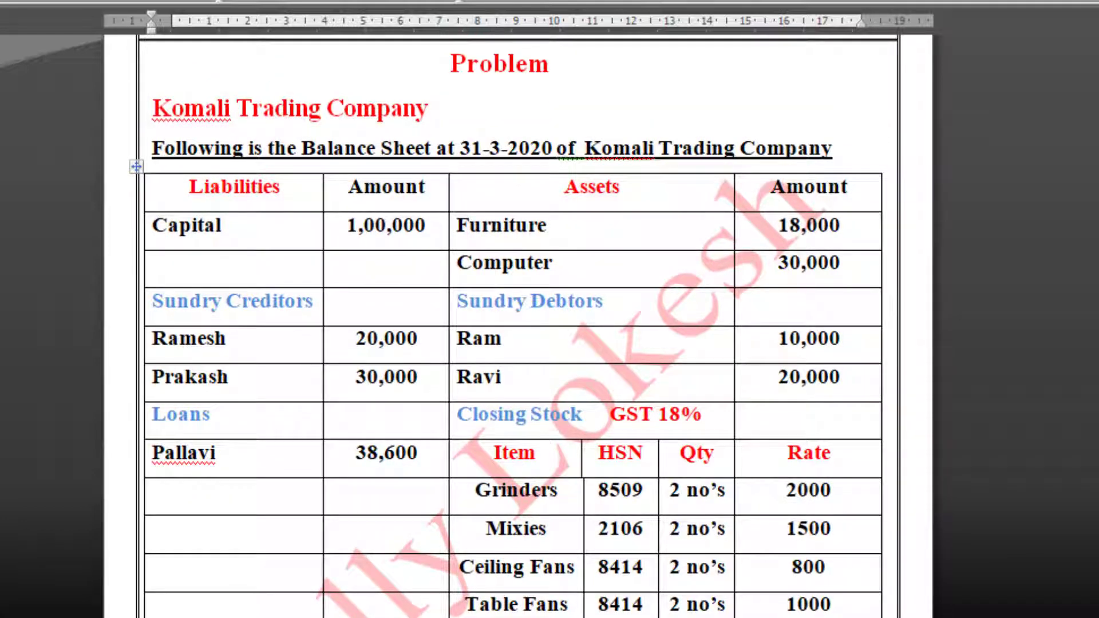
scroll(513, 325, up, 3)
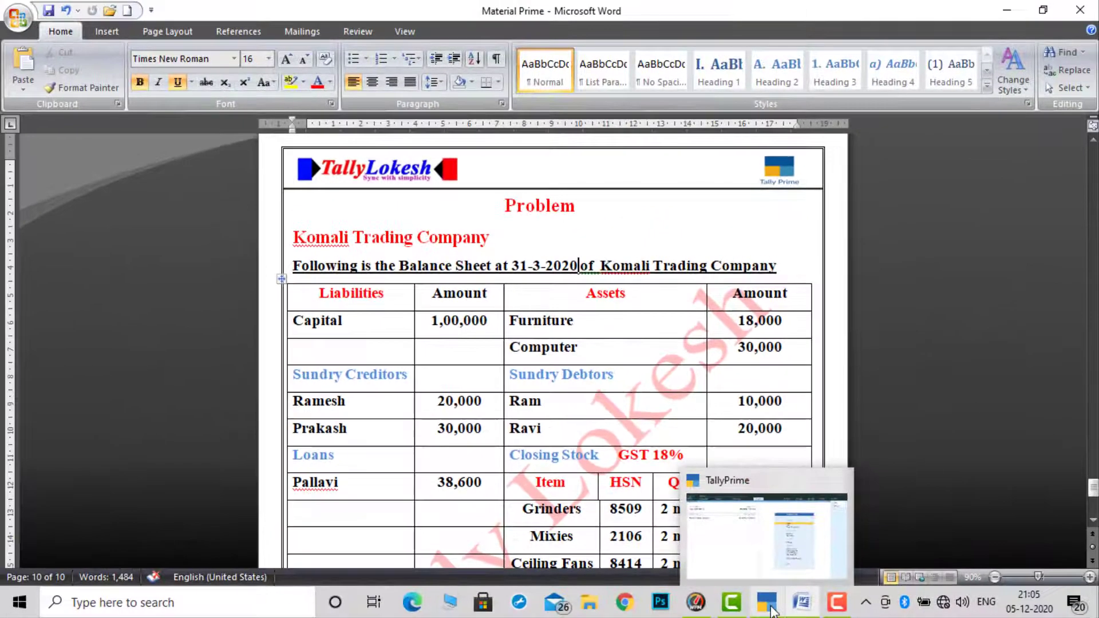
Switch to TallyPrime and review the accounting and inventory features of Komali Trading Company.
click(768, 606)
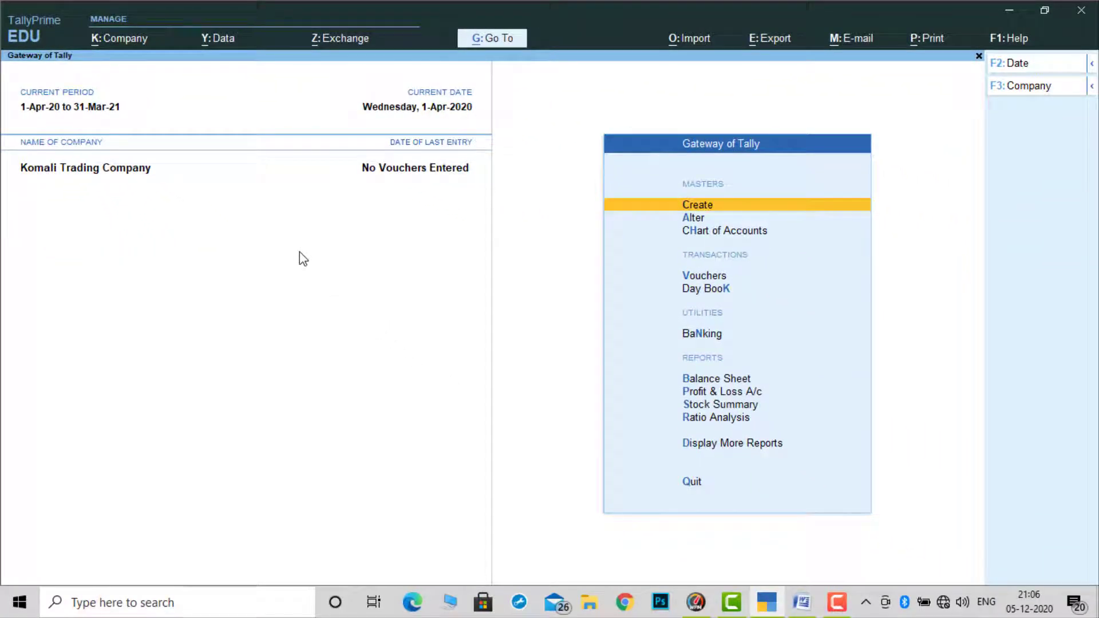
key(F11)
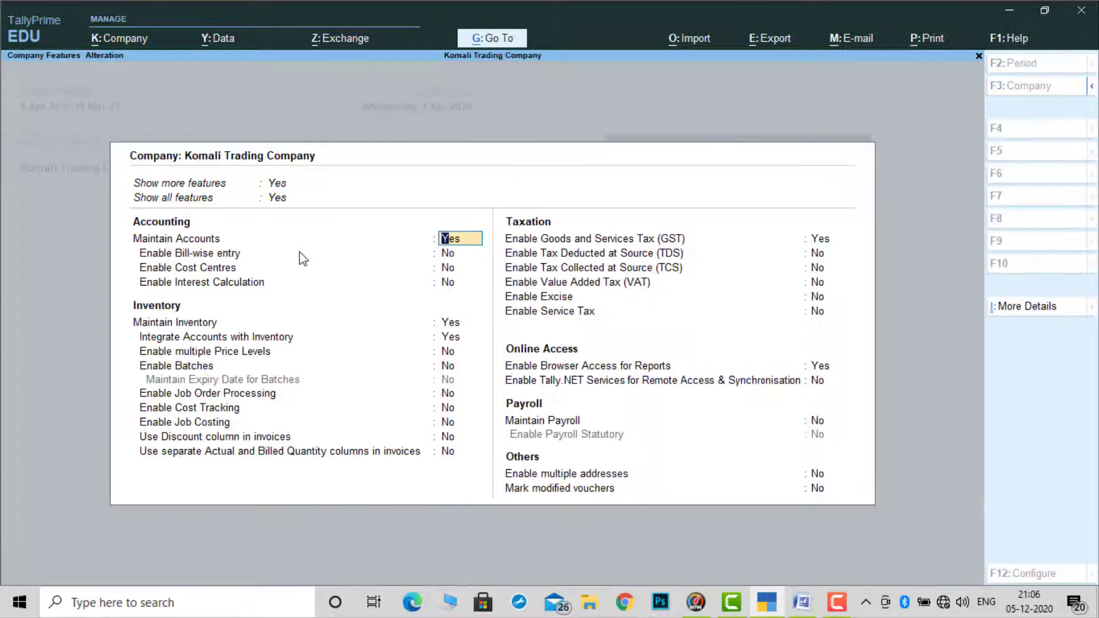
key(Return)
key(Return)
key(Return)
key(Return)
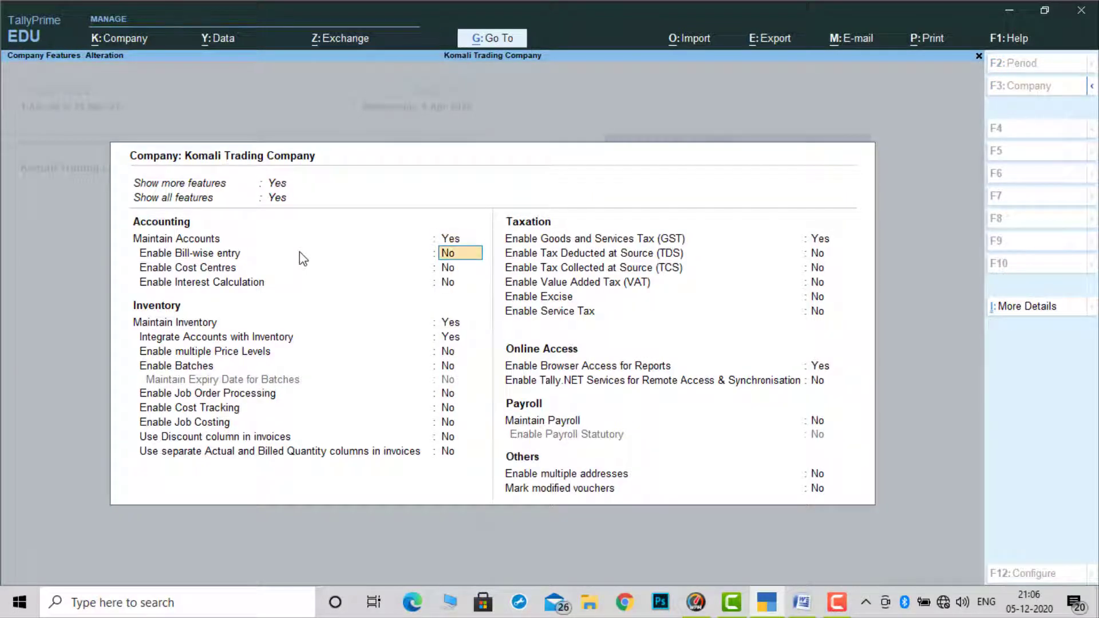
key(Return)
key(Return)
key(Return)
key(Return)
key(Return)
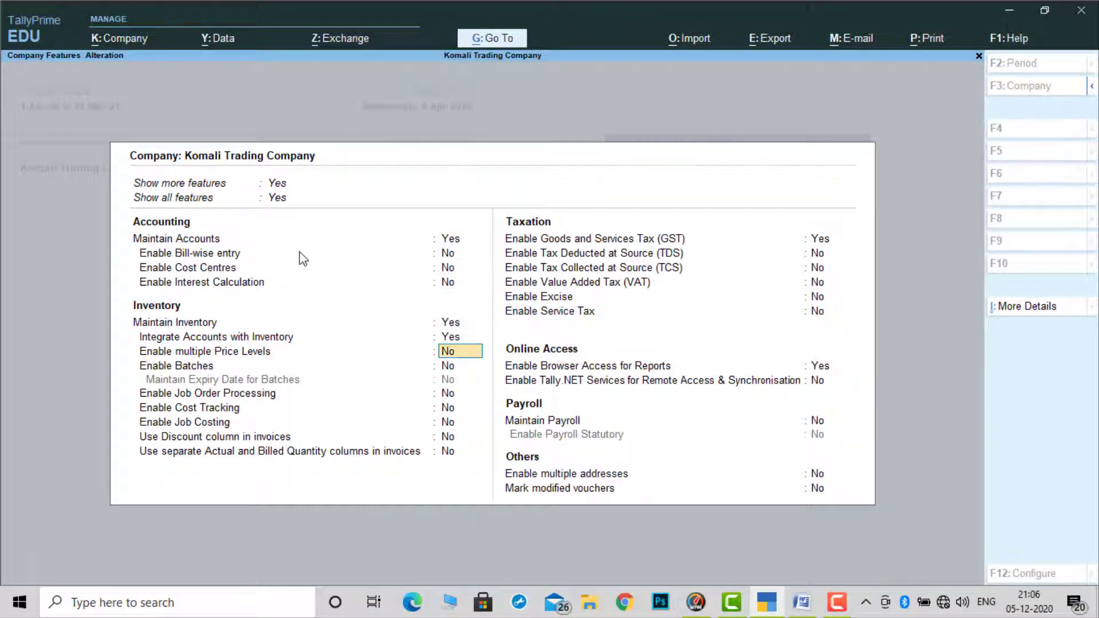
key(Return)
key(Return)
key(Return)
key(Return)
key(Return)
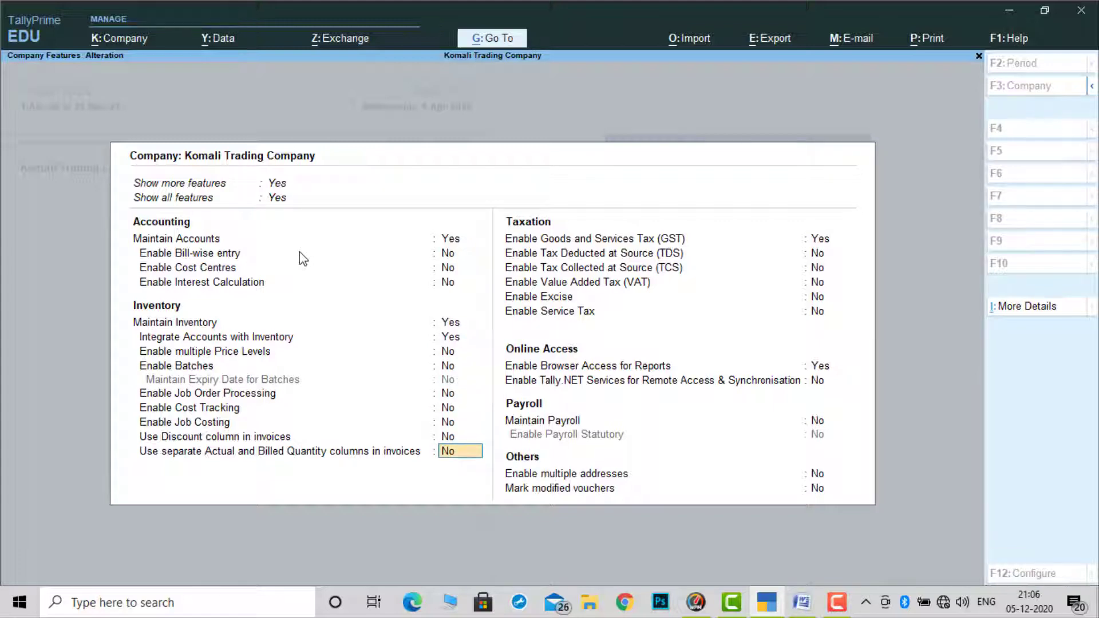
Check the company's GST details, then accept them and the company features as they are.
key(Return)
key(Return)
key(Return)
key(Return)
key(Return)
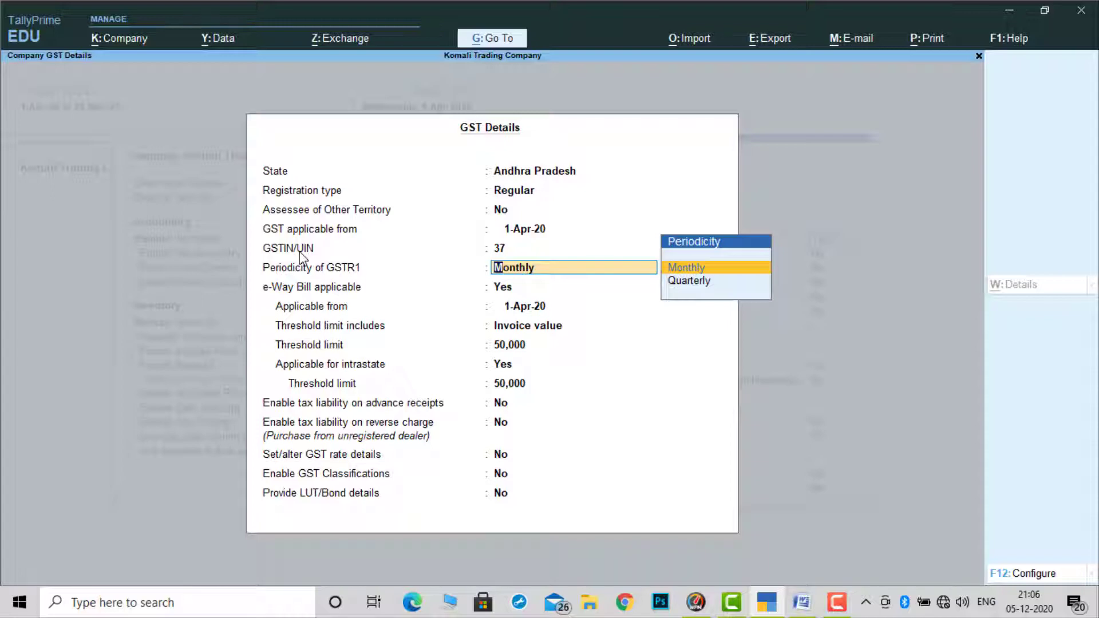
key(ctrl+a)
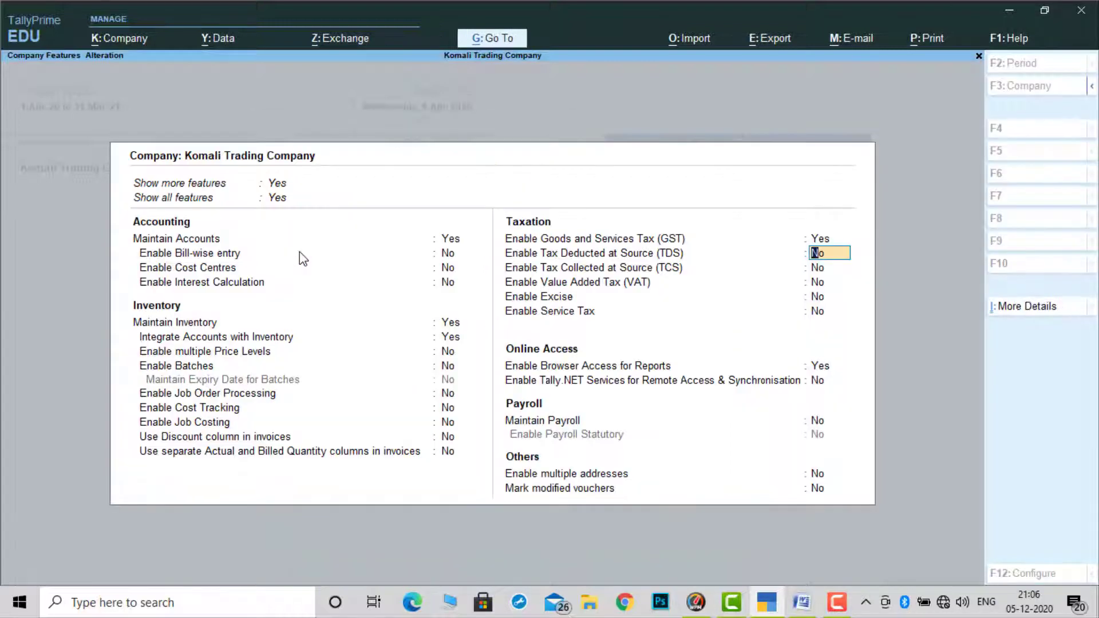
key(ctrl+a)
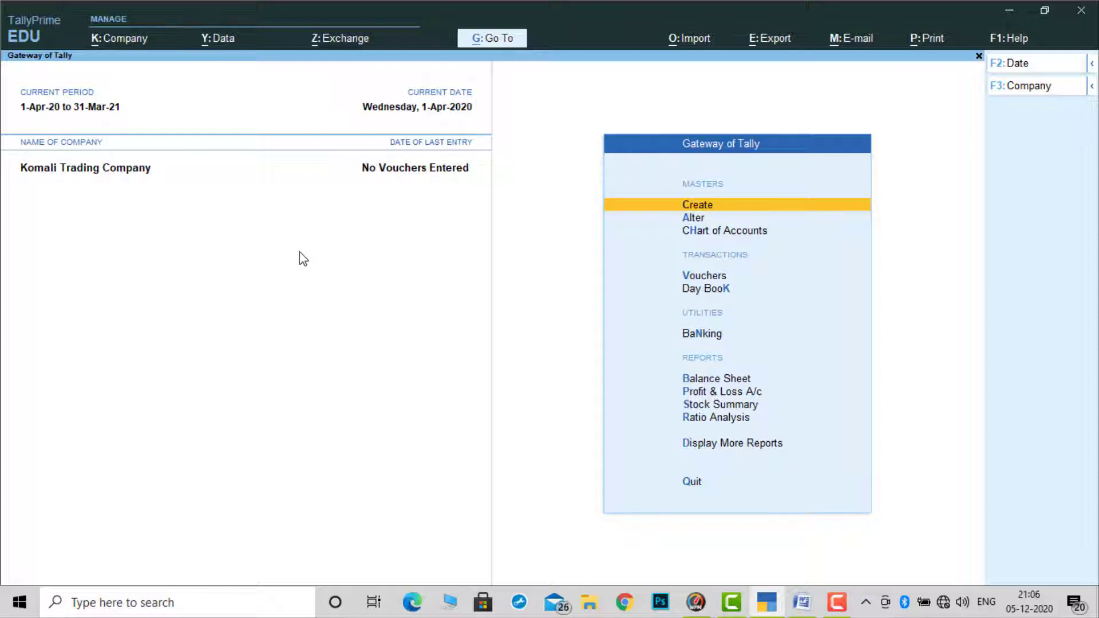
Start a new ledger named Capital under the Capital Account group.
key(Return)
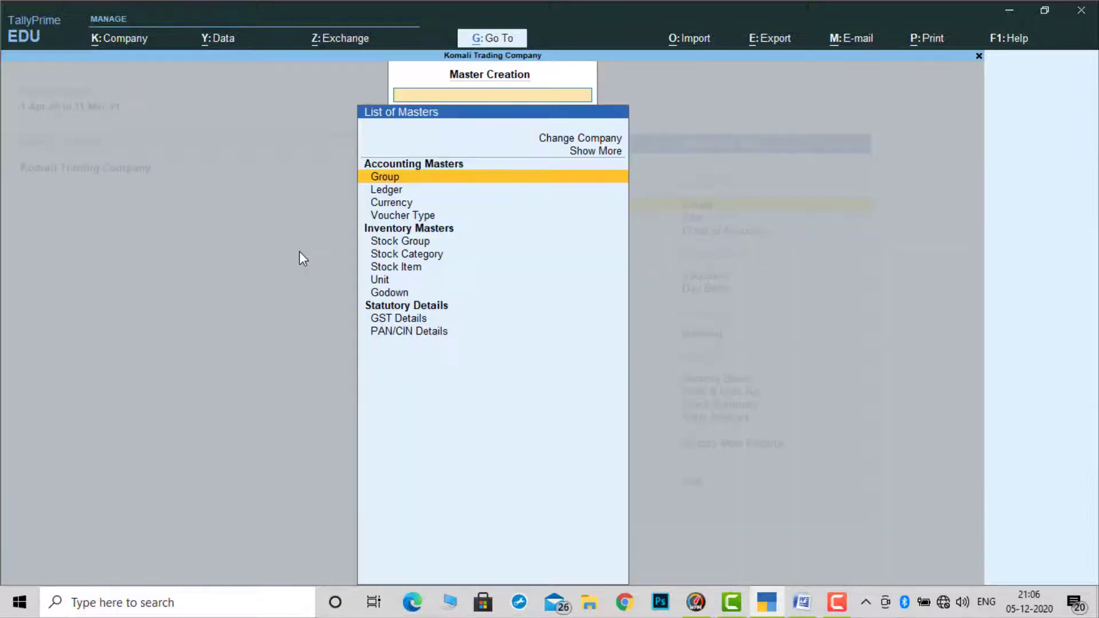
key(Down)
key(Return)
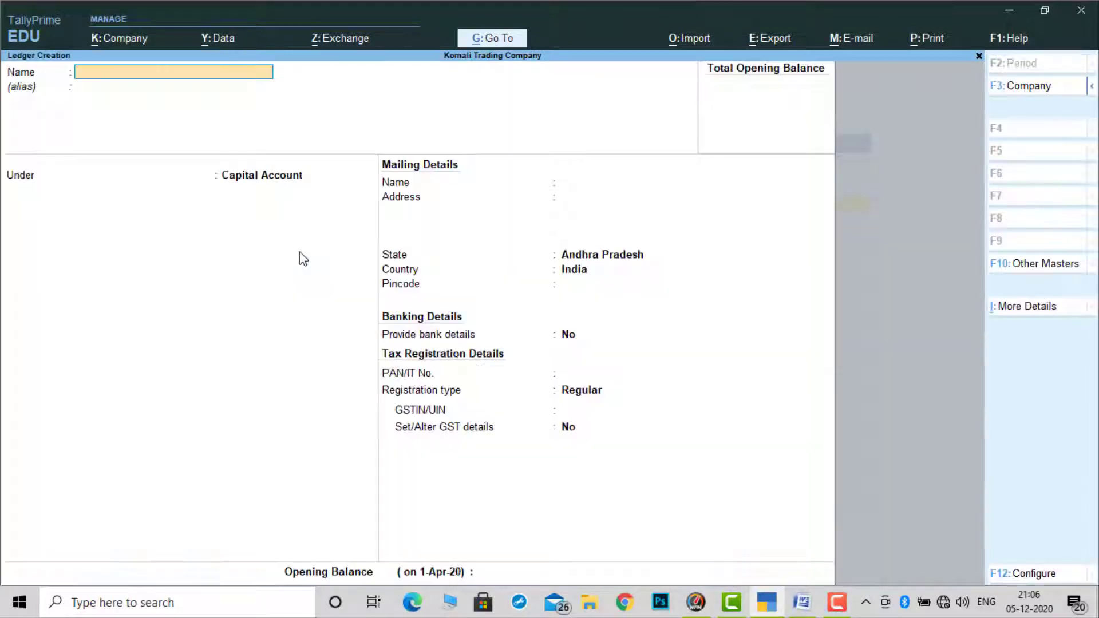
text(Capital)
key(Return)
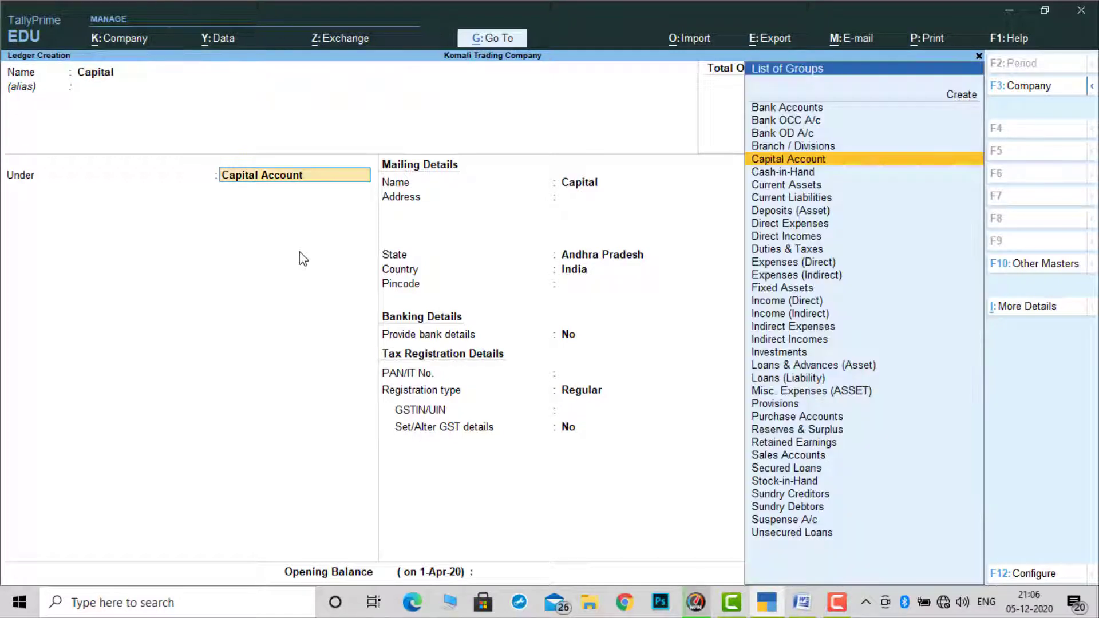
key(Return)
Keep the default mailing, banking and tax registration details for the Capital ledger and proceed to its opening balance.
key(Return)
key(Return)
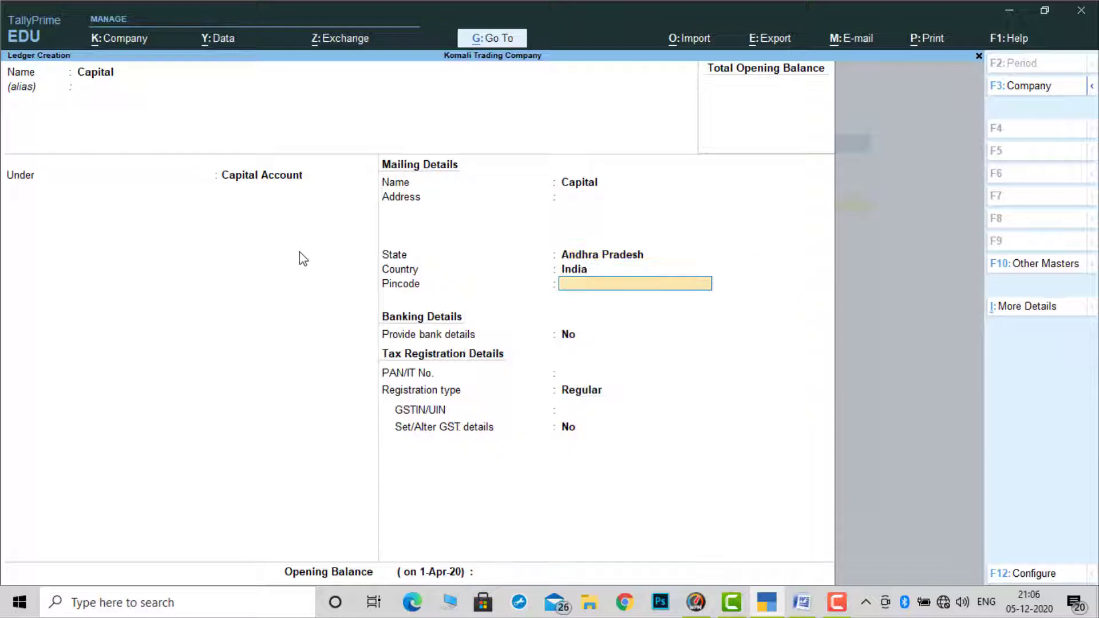
key(Return)
key(Return)
key(Return)
key(Return)
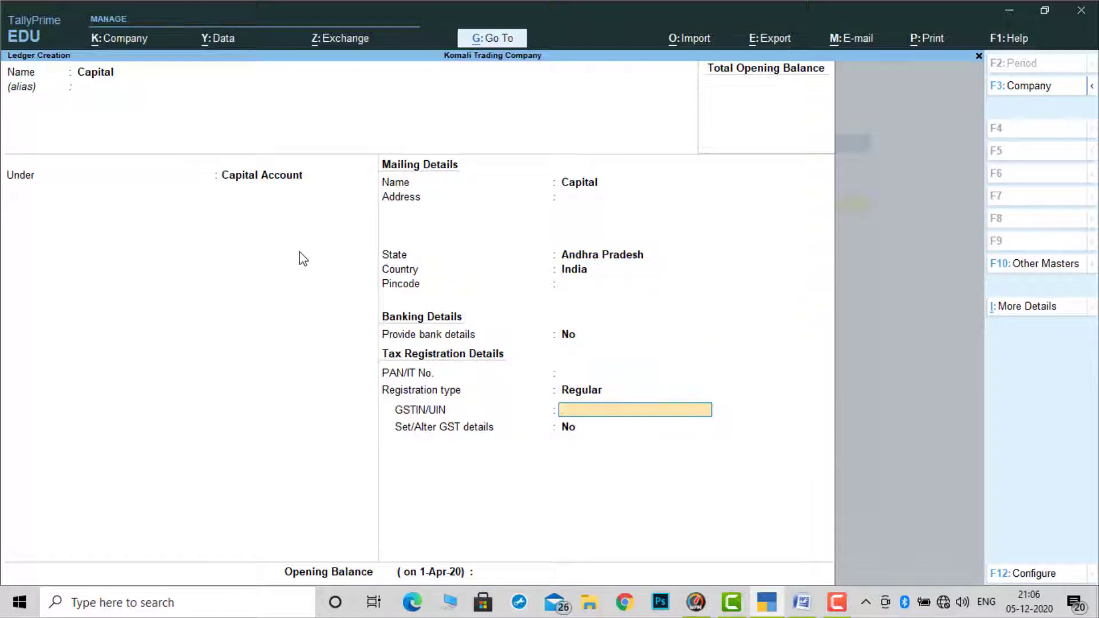
key(Return)
key(Return)
key(Return)
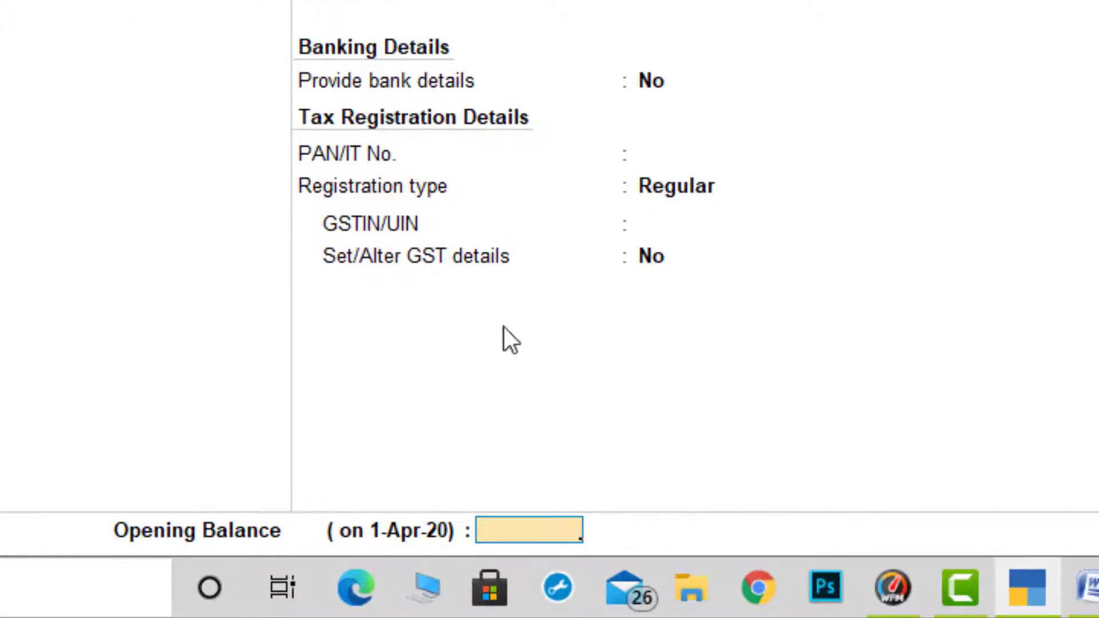
Look up the capital amount in the Word document, then save the Capital ledger in TallyPrime with an opening balance of 100000.
click(1090, 588)
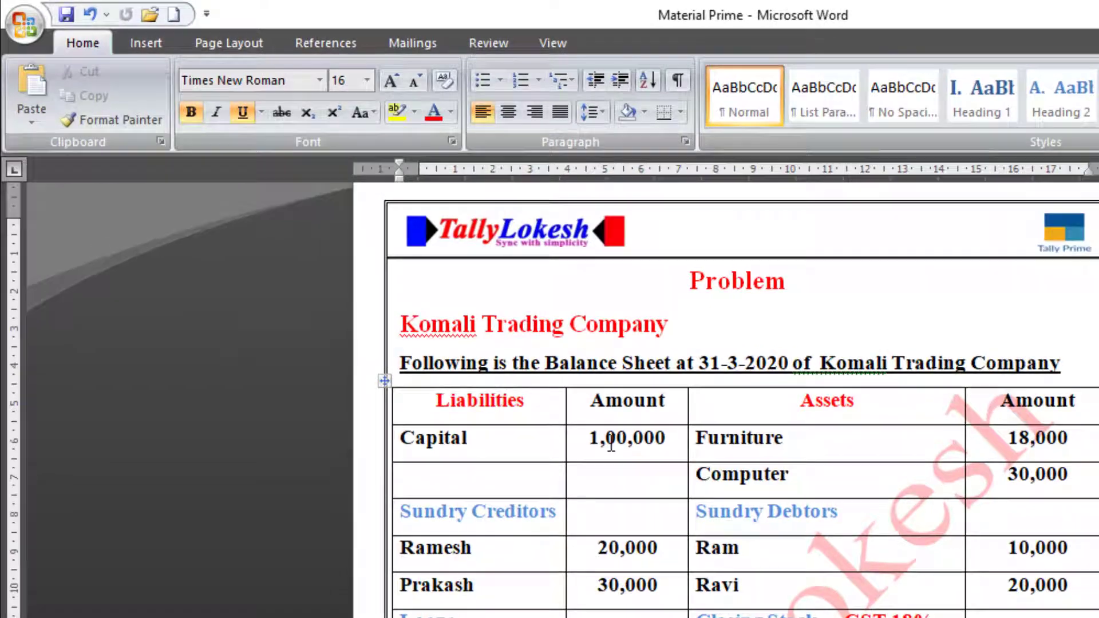
drag(565, 410, 611, 411)
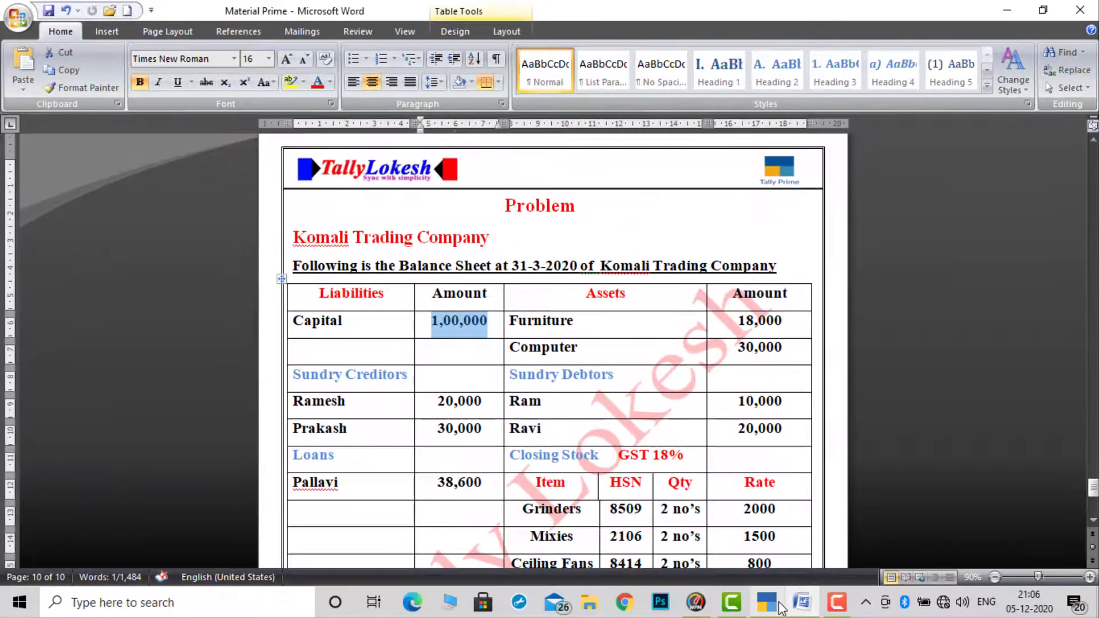
click(770, 604)
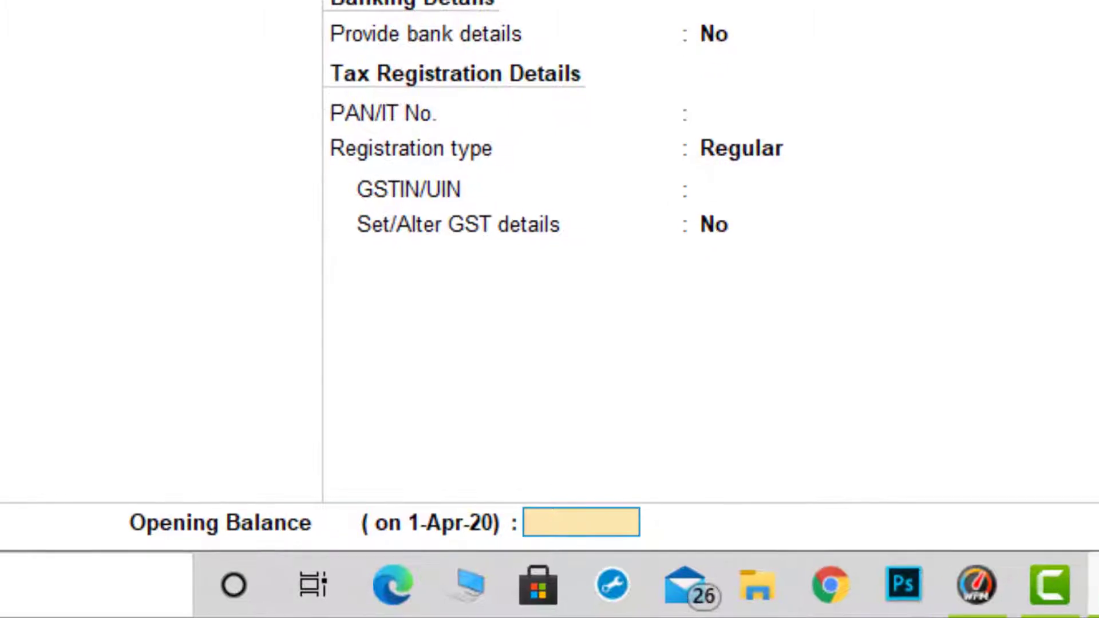
text(100000)
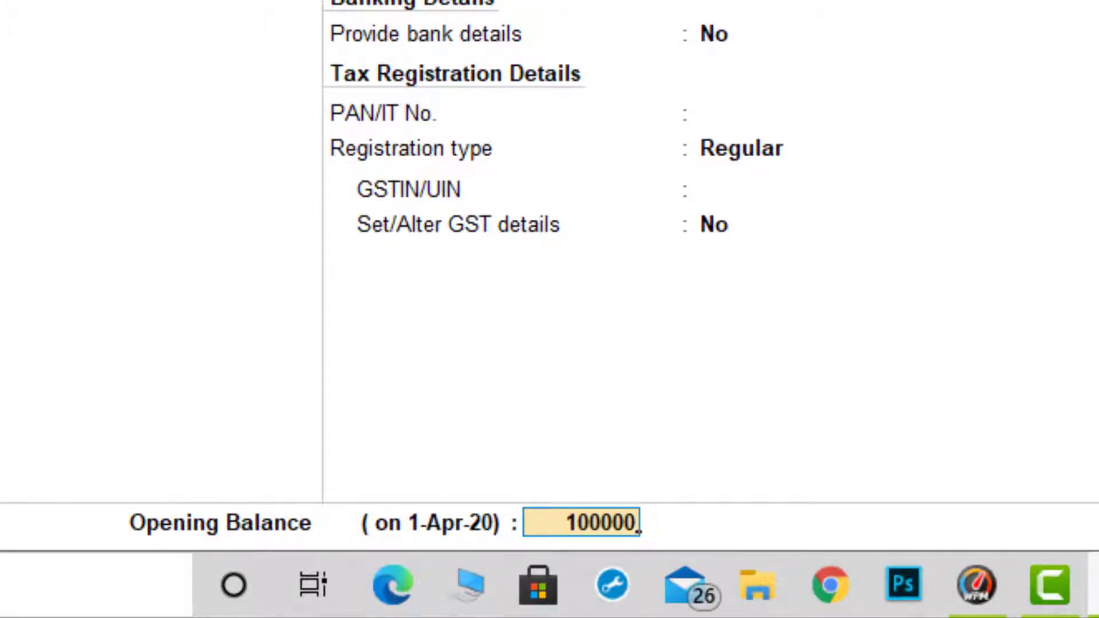
key(Return)
key(Return)
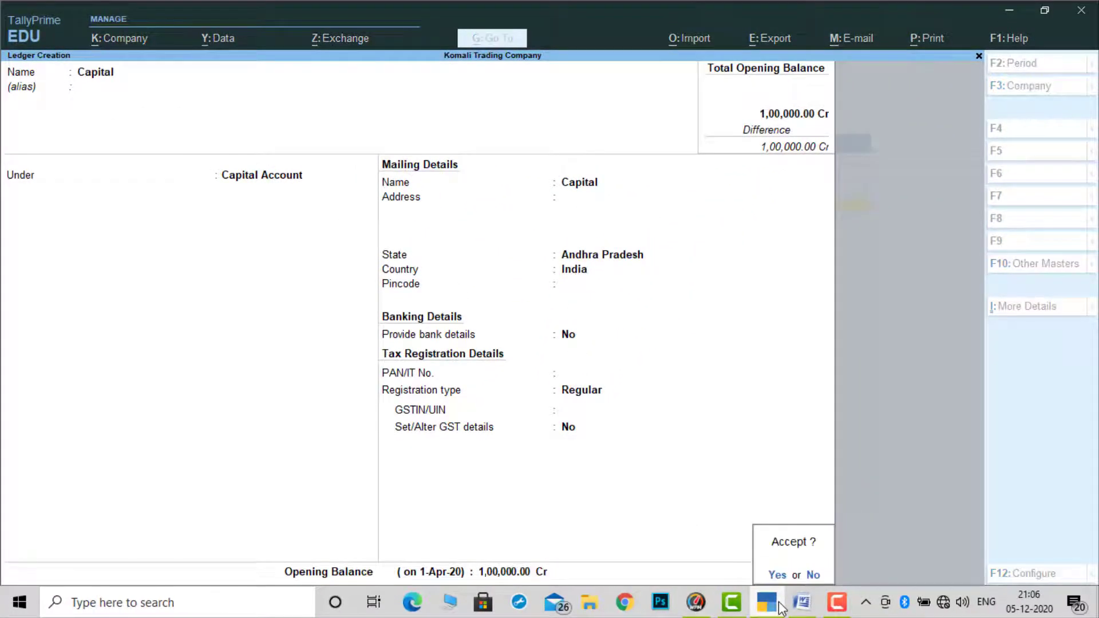
key(Return)
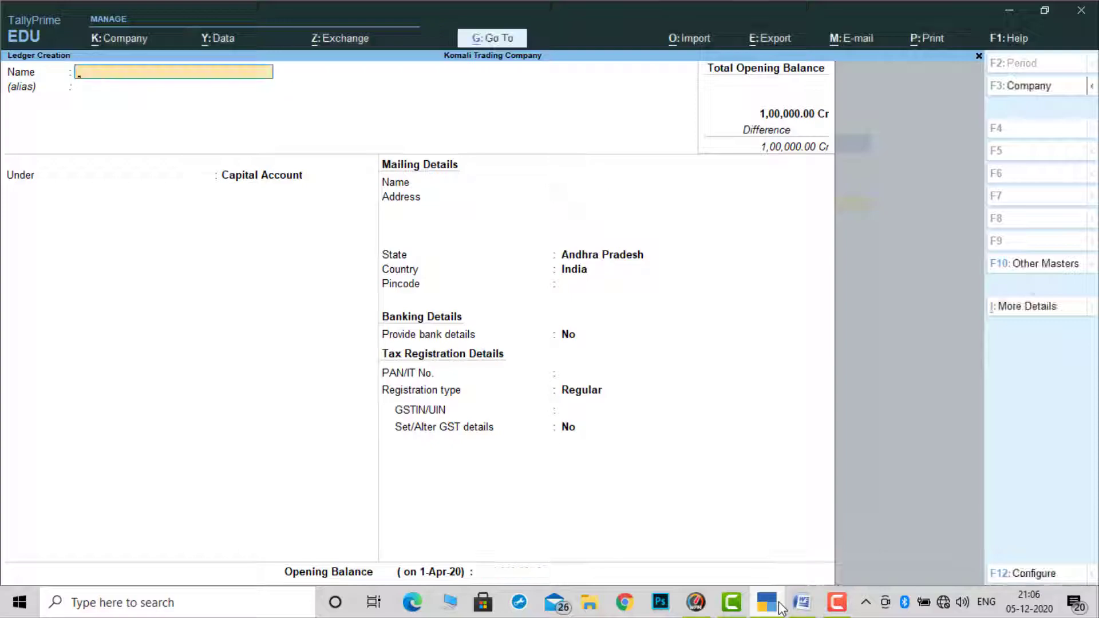
Look up the first sundry creditor in Word, and in TallyPrime enter that creditor's name for a new ledger under Sundry Creditors.
click(782, 608)
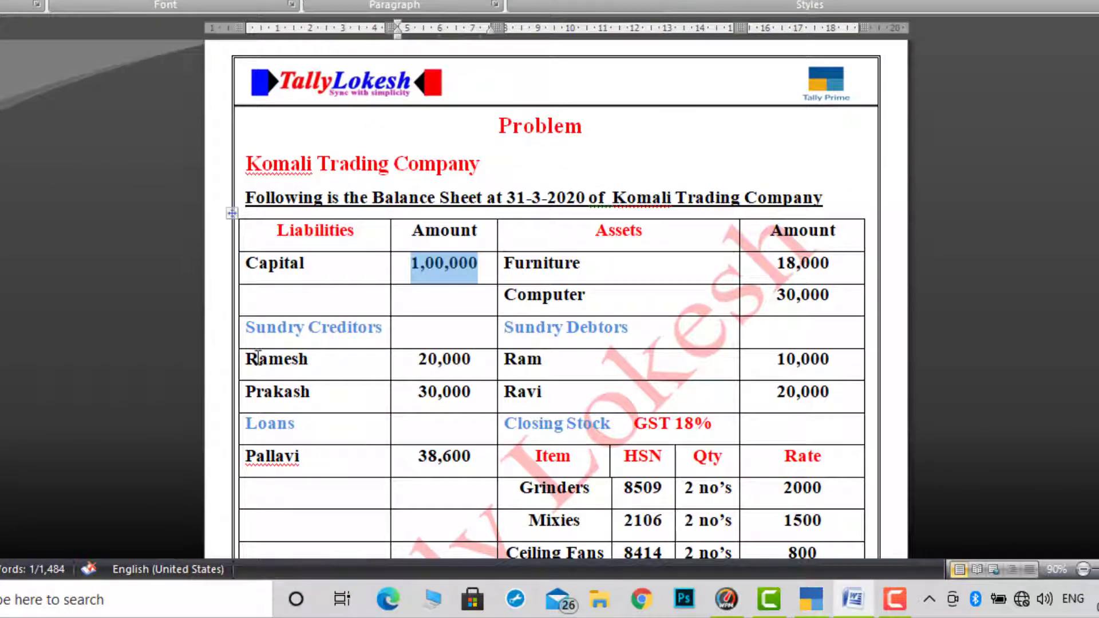
drag(247, 359, 319, 362)
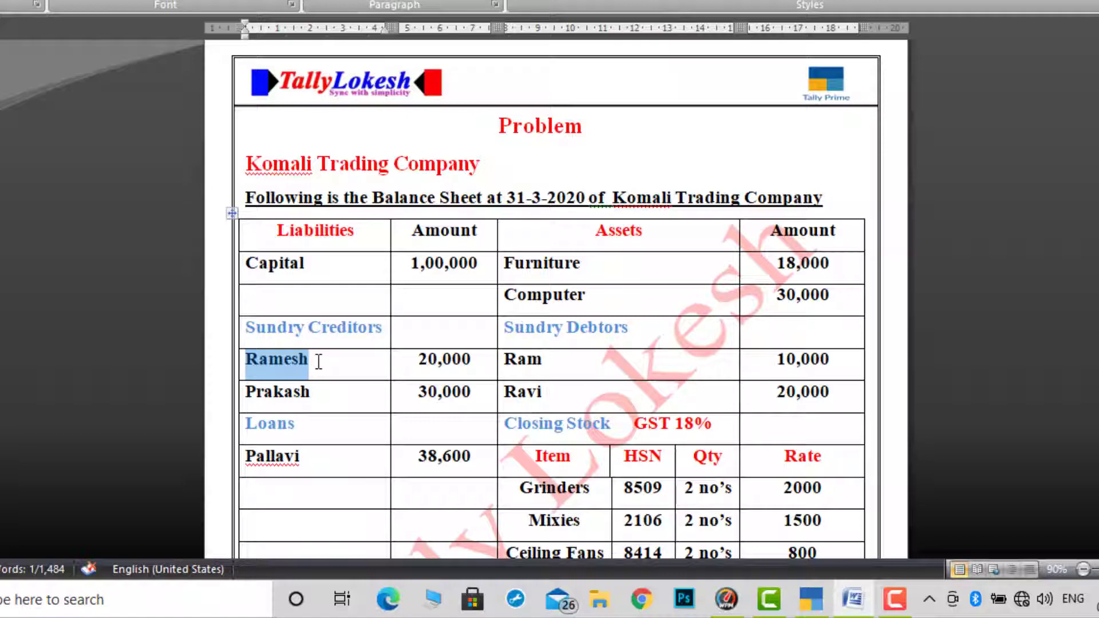
click(811, 600)
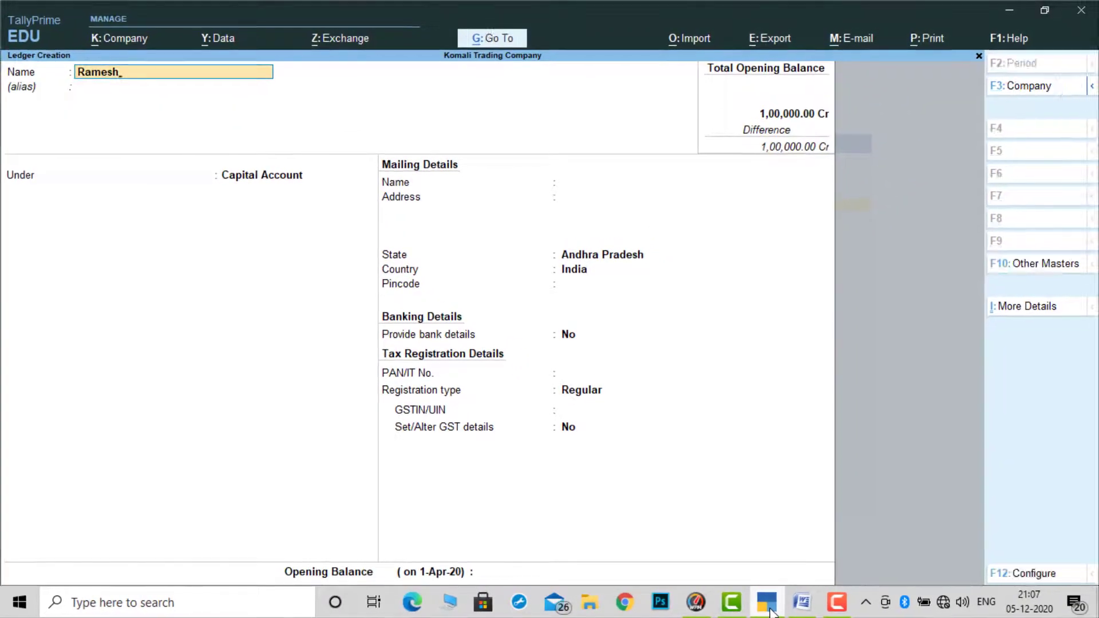
key(Return)
key(Return)
text(Sun)
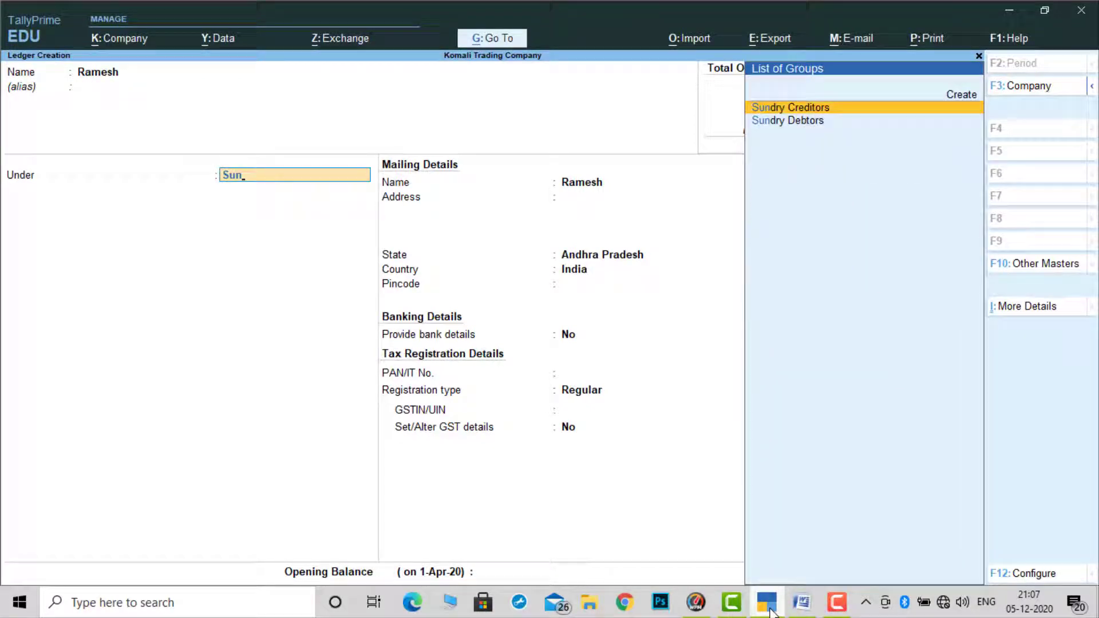
key(Return)
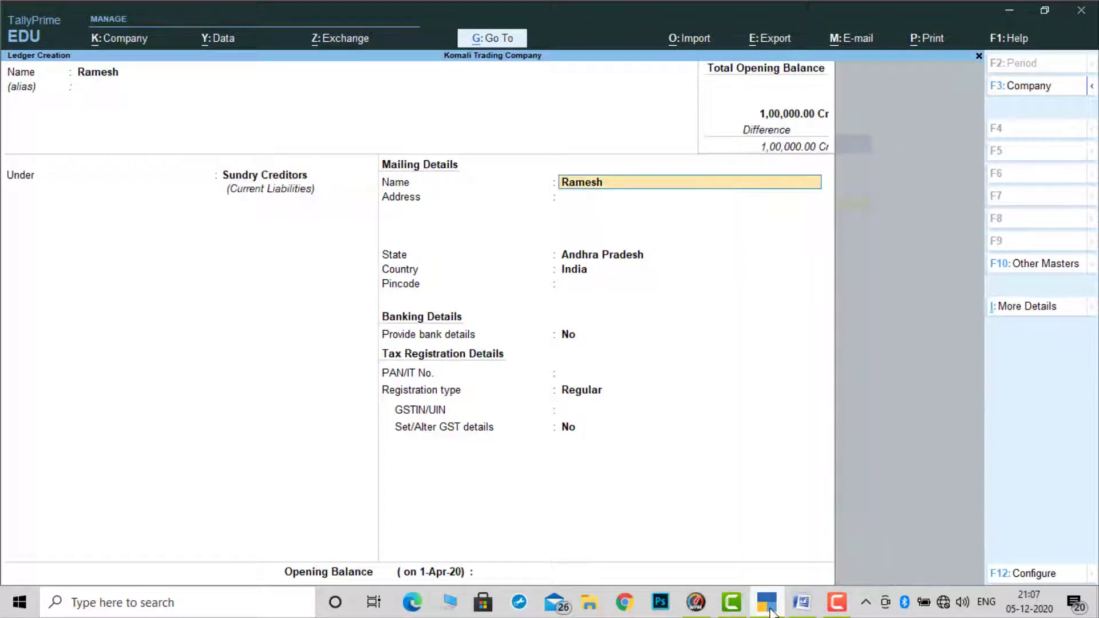
Keep the creditor ledger's default mailing and banking details, and enter the state code 37 as its GSTIN/UIN.
key(Return)
key(Return)
key(Return)
key(Return)
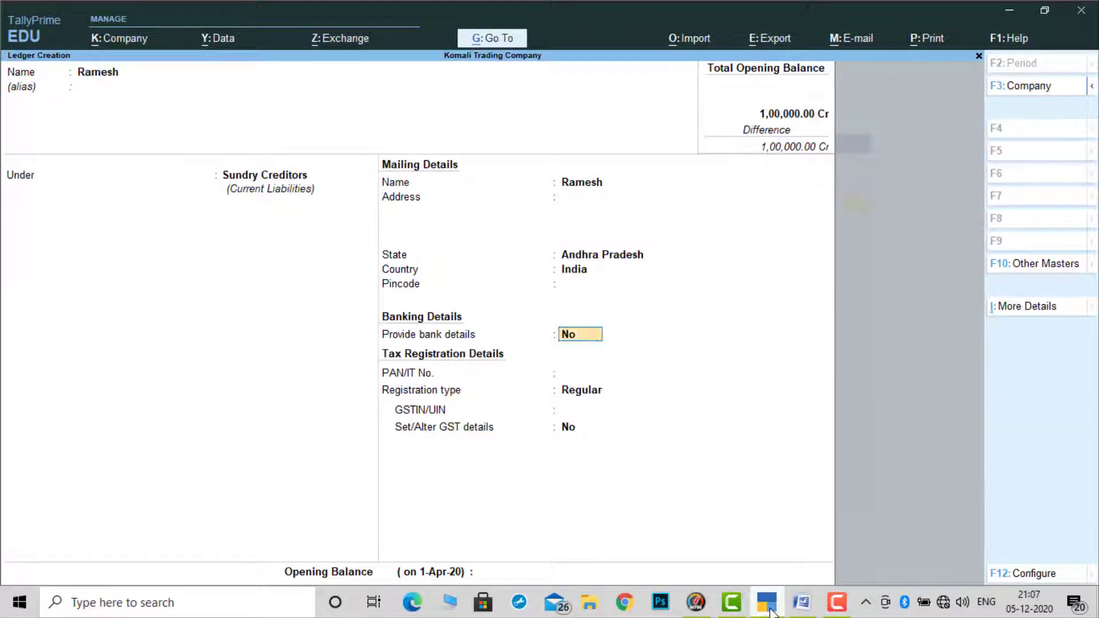
key(Return)
key(Return)
key(Return)
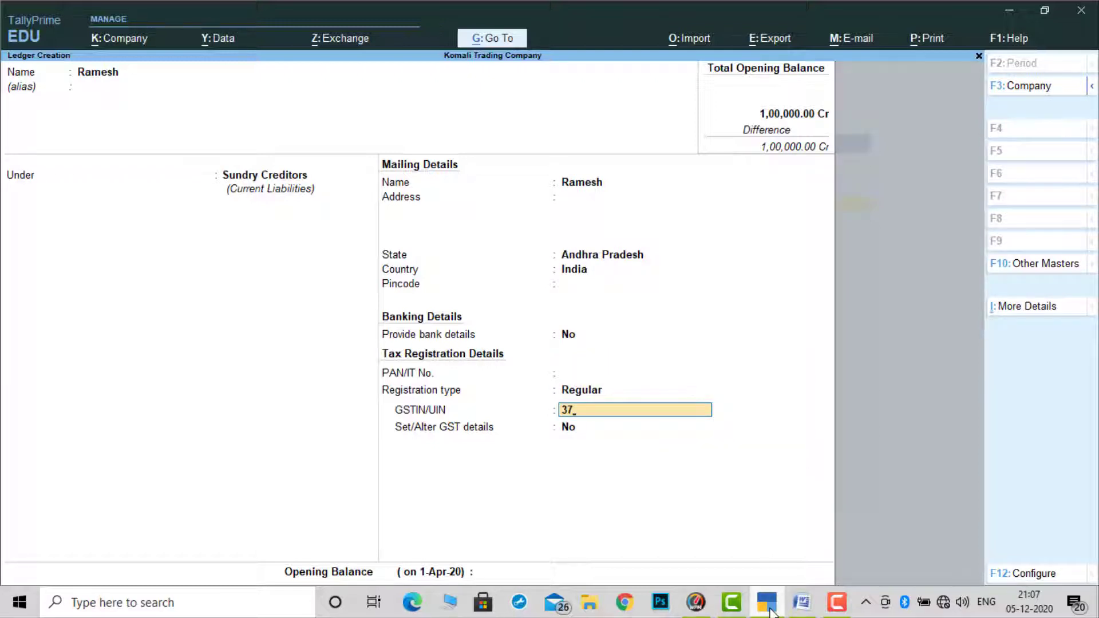
key(Return)
key(Return)
key(Return)
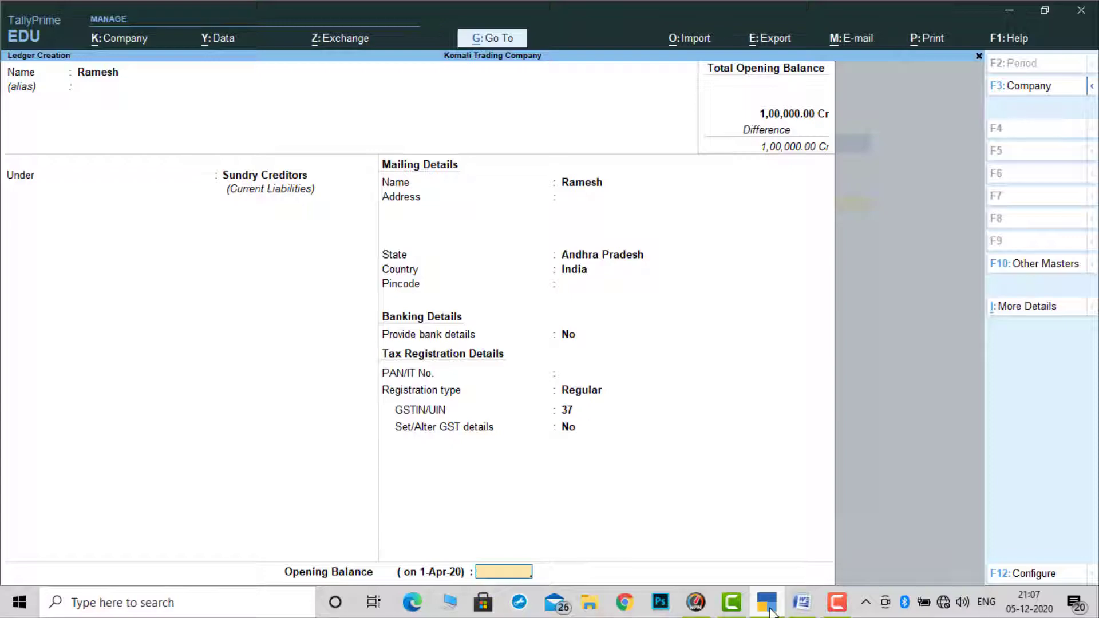
Check the first creditor's amount in Word, then save the creditor's ledger in TallyPrime with an opening balance of 20000.
click(771, 613)
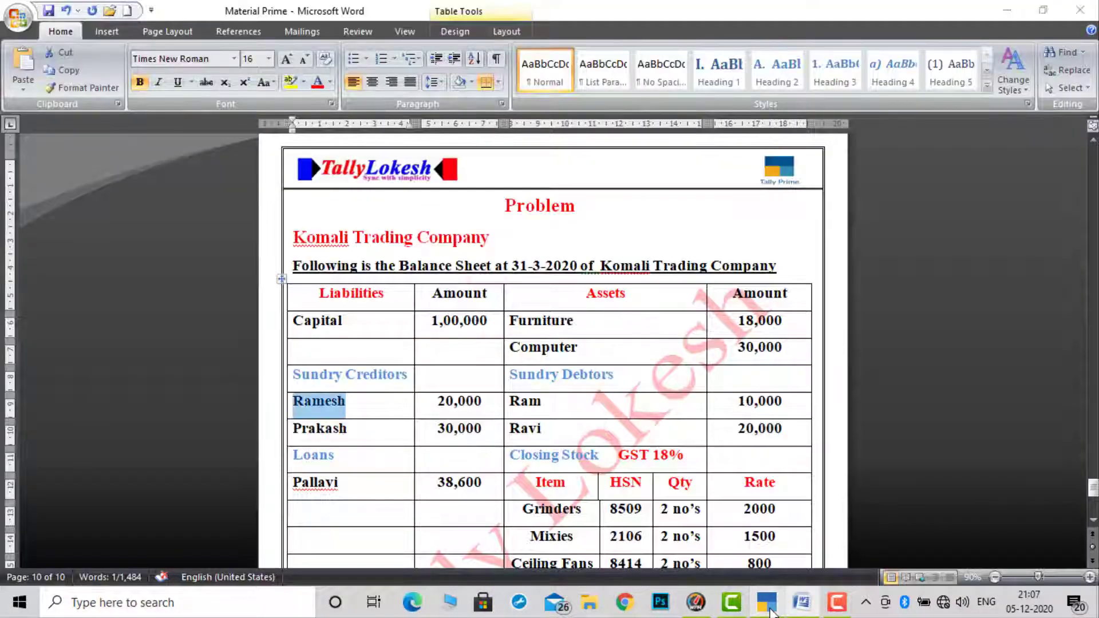
click(772, 613)
text(20000)
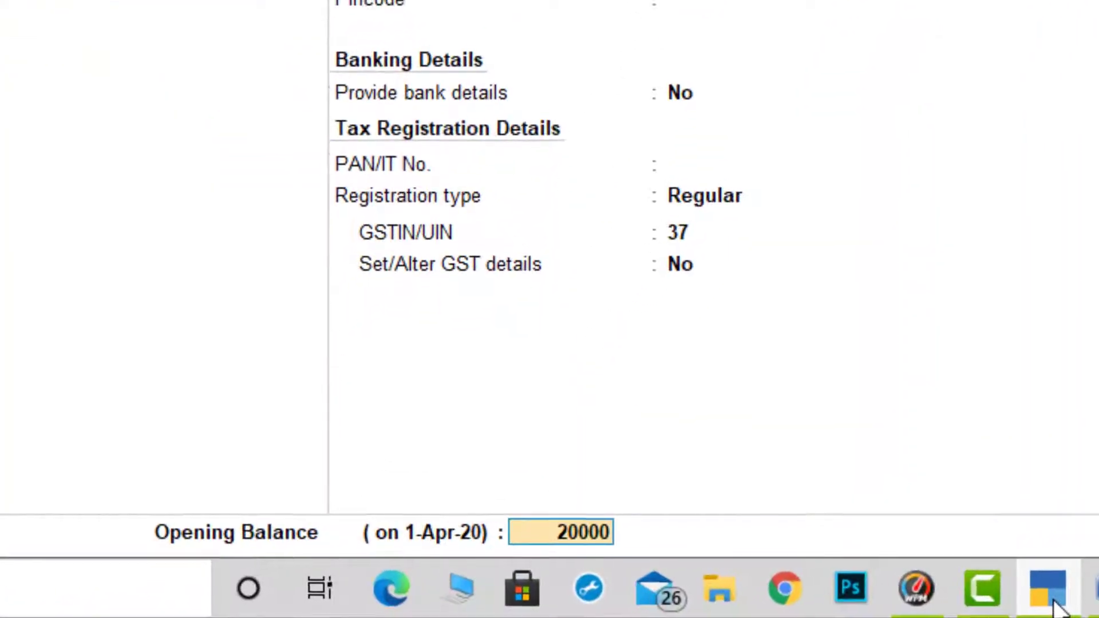
key(Return)
key(Return)
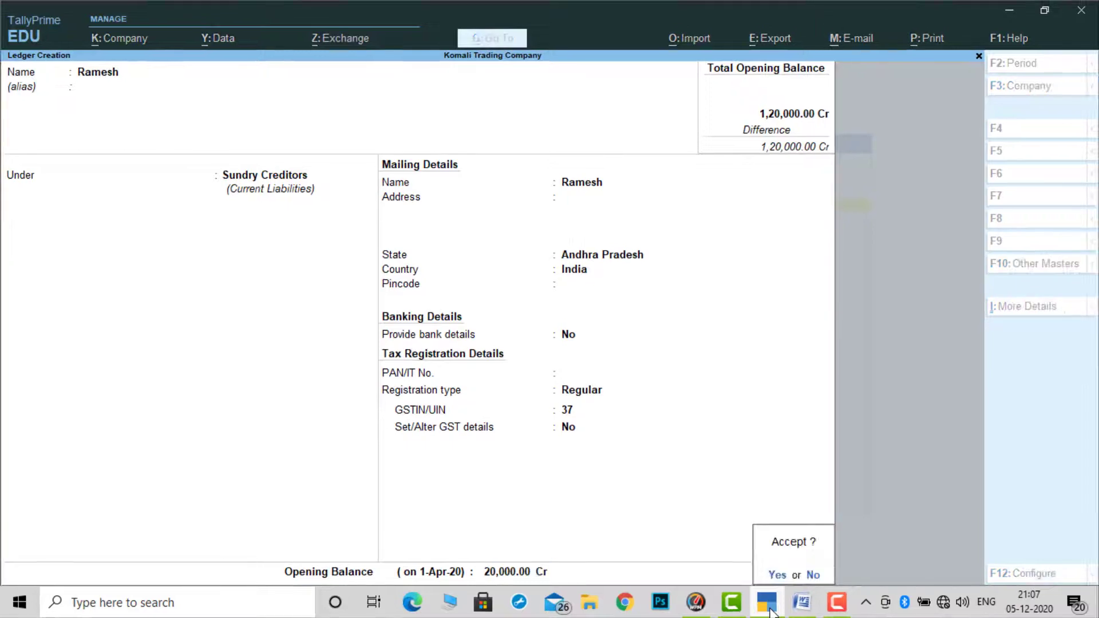
key(y)
Copy the second sundry creditor's name from the Word problem and enter it as the new ledger's name in TallyPrime.
click(771, 613)
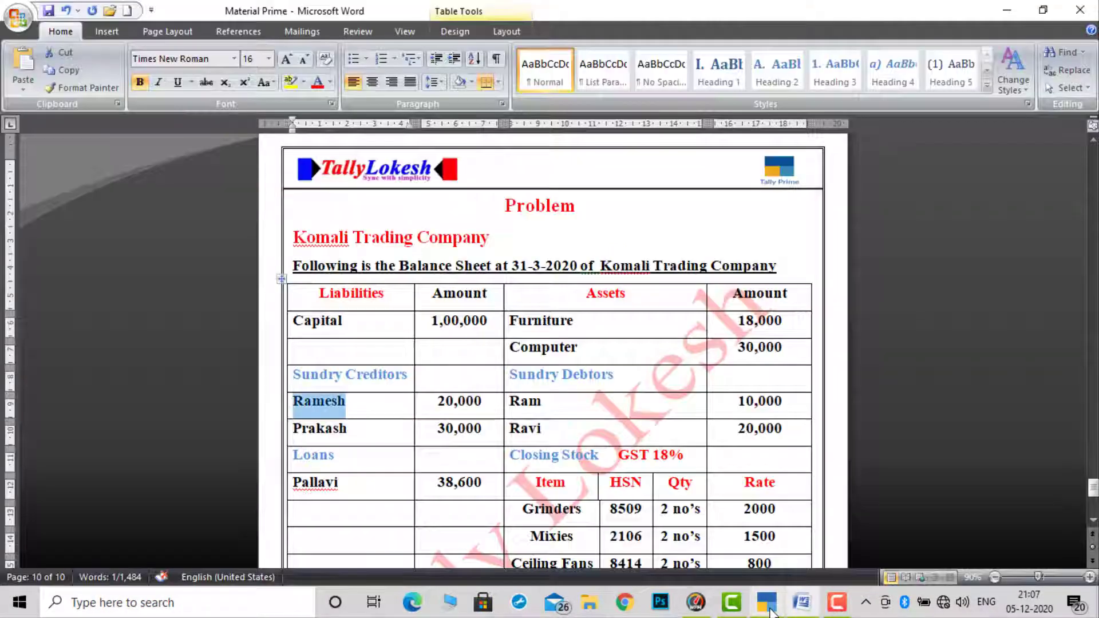
drag(350, 430, 286, 428)
key(ctrl+c)
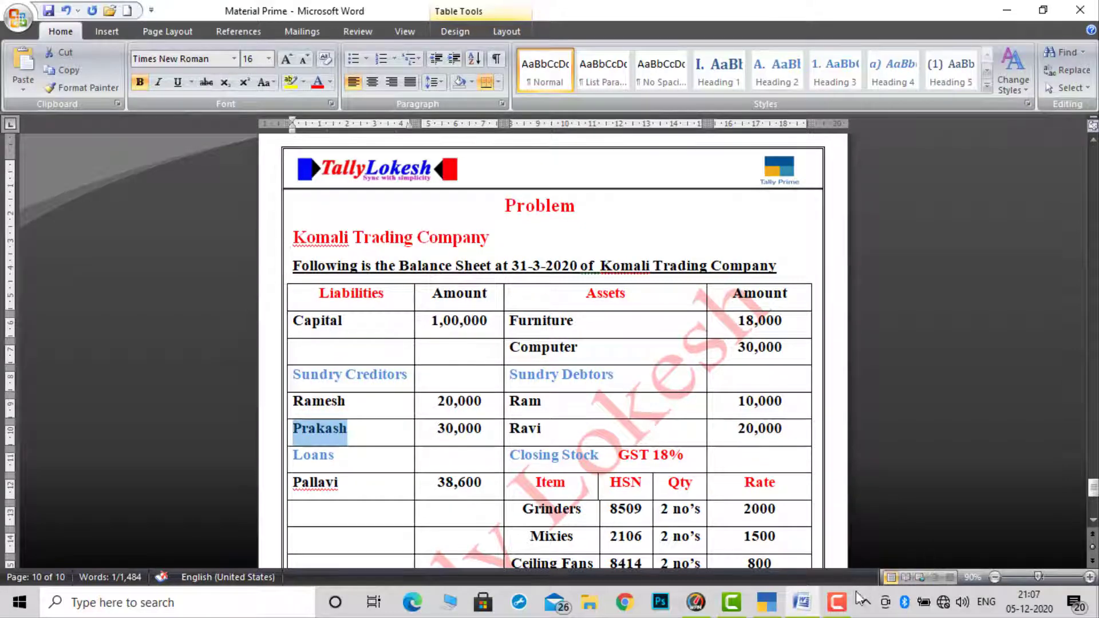
click(766, 609)
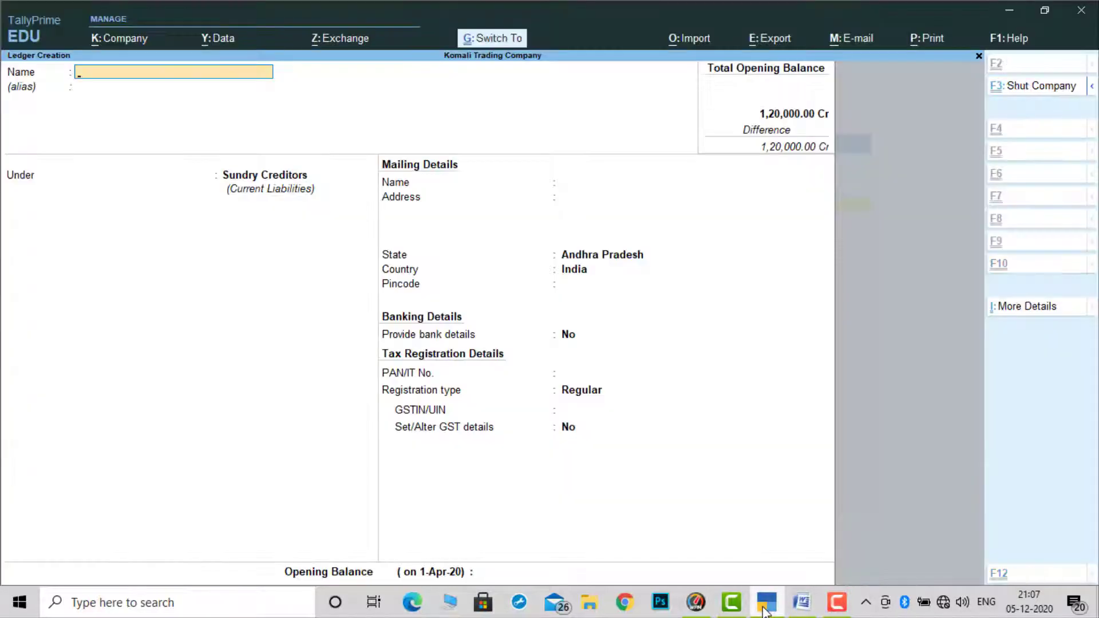
key(ctrl+v)
key(Return)
key(Return)
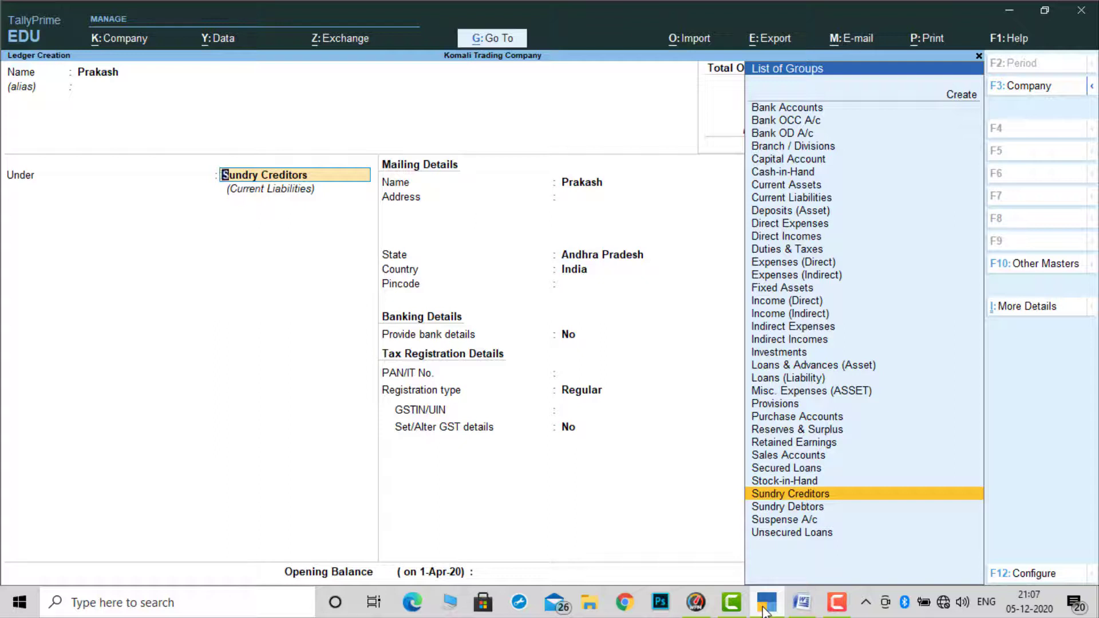
Keep the ledger under Sundry Creditors with default mailing and banking details, and enter the state code 37 as its GSTIN/UIN.
key(Return)
key(Return)
key(Return)
key(Return)
key(Return)
key(Return)
key(Return)
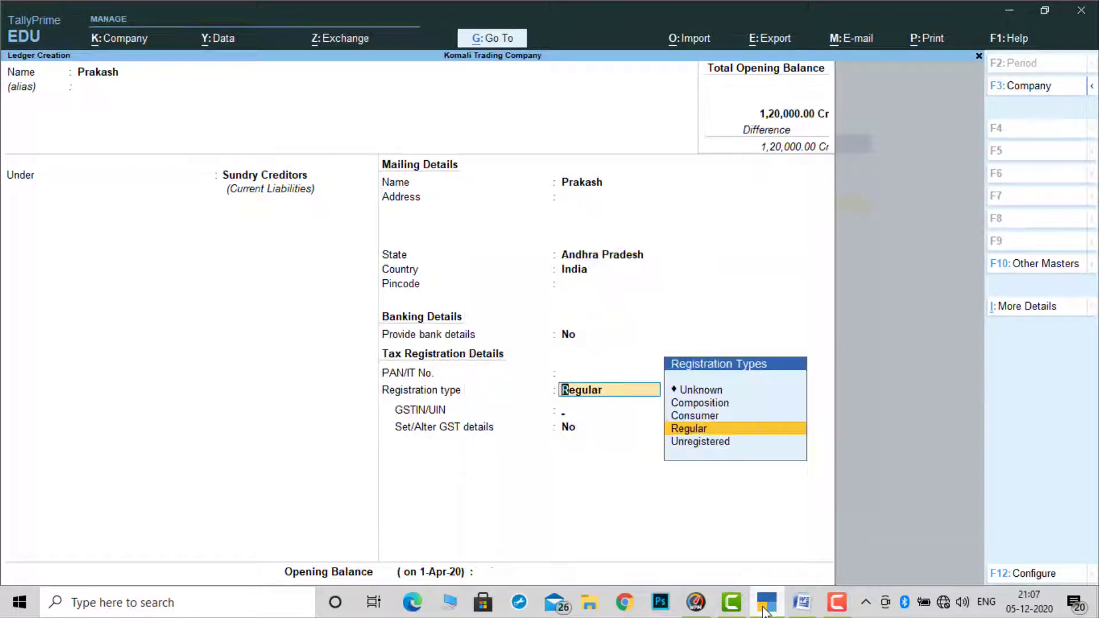
key(Return)
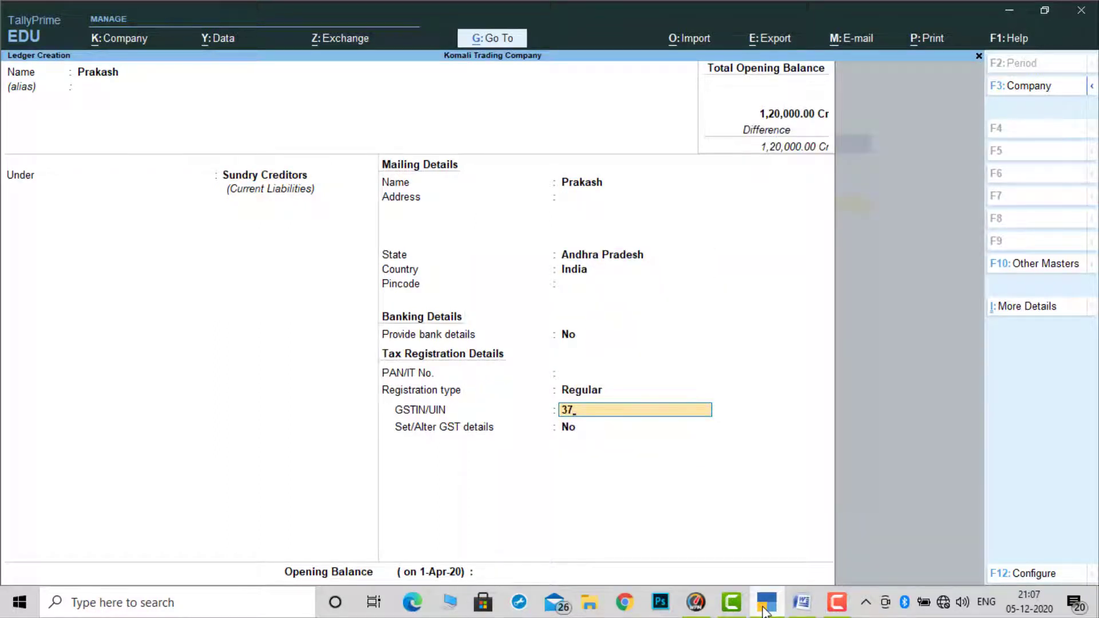
key(Return)
key(Return)
key(Return)
Set the second creditor's opening balance to 30000 Cr and save the ledger.
text(3)
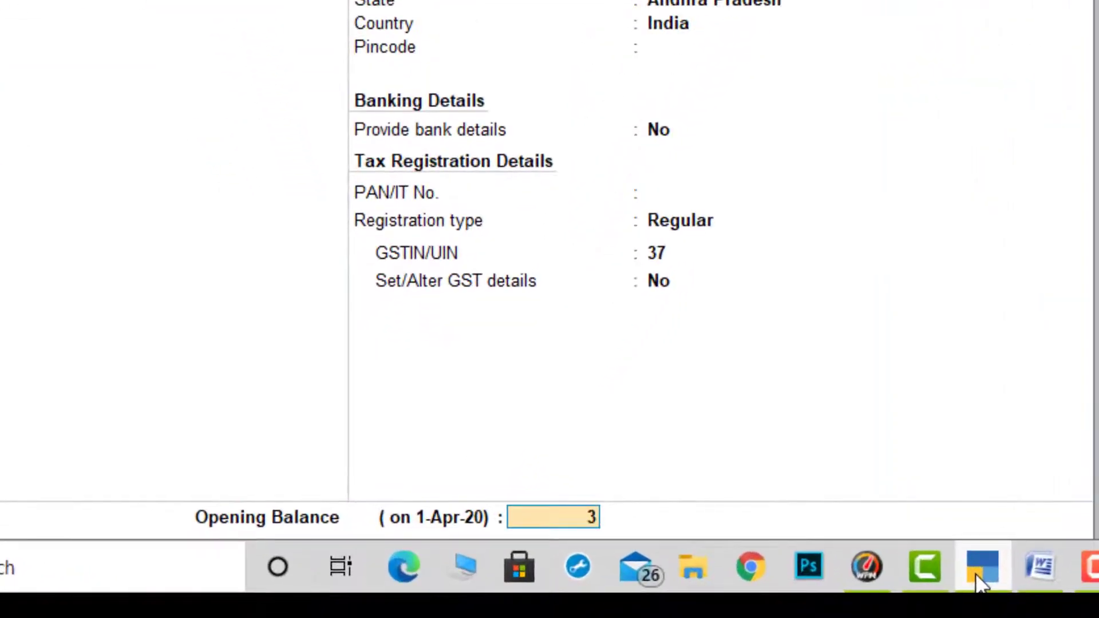
text(0,000)
key(Return)
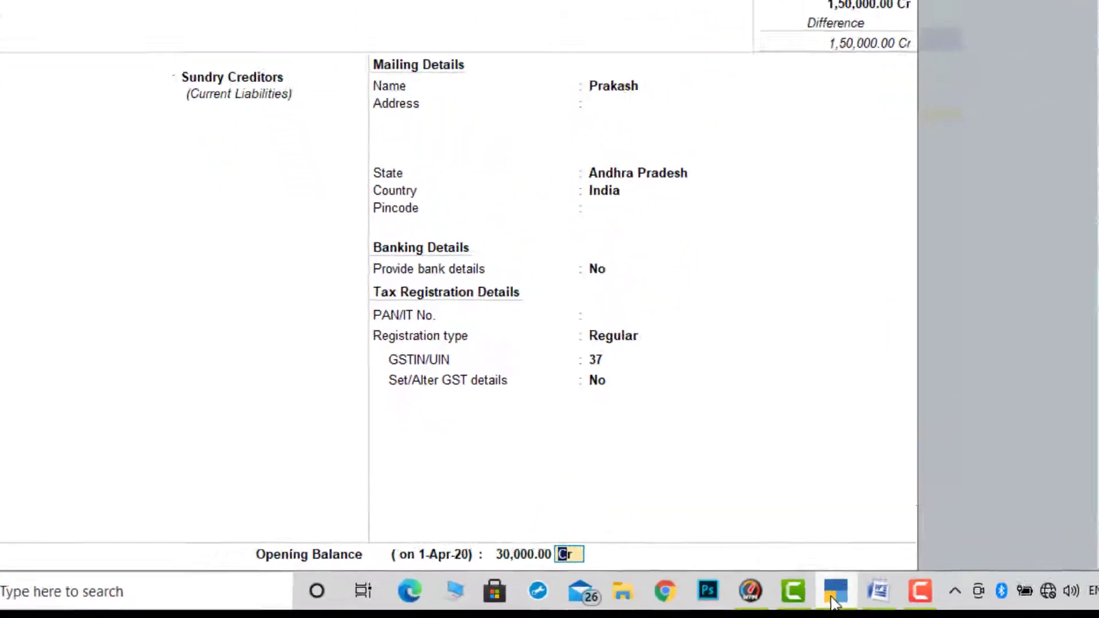
key(Return)
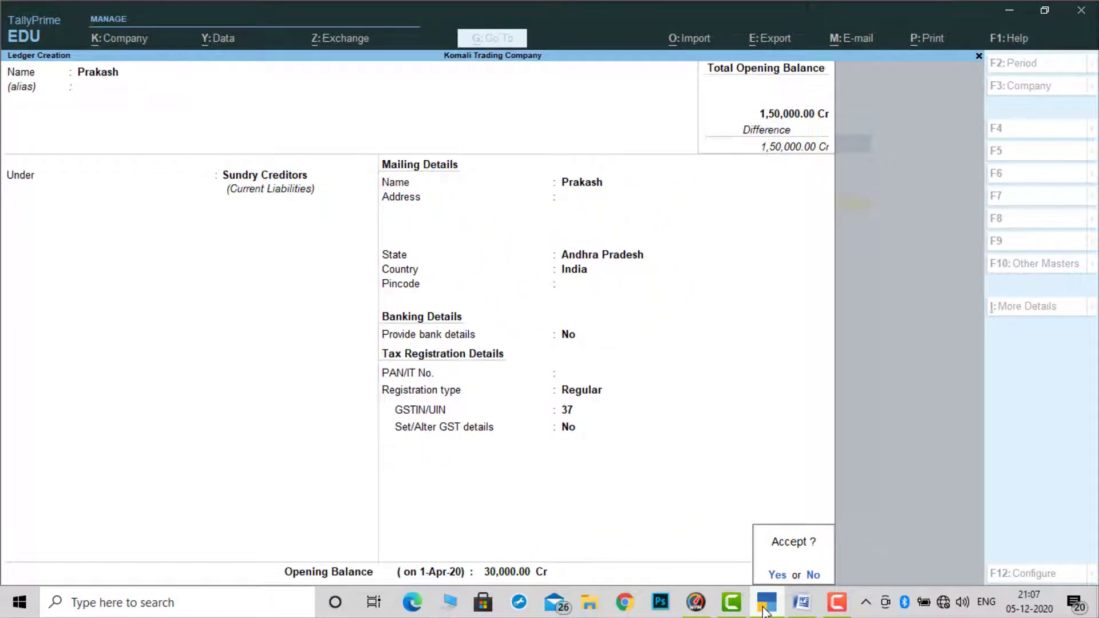
key(Return)
Copy the lender's name listed under Loans in Word and enter it as the next ledger's name in TallyPrime, without an alias.
click(767, 606)
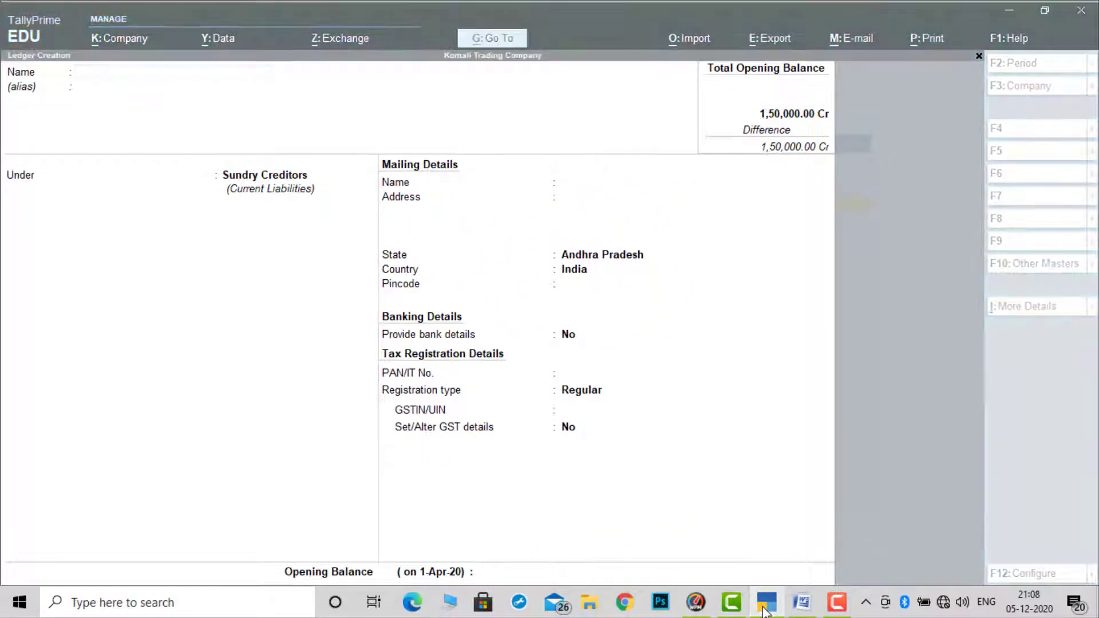
drag(339, 482, 285, 484)
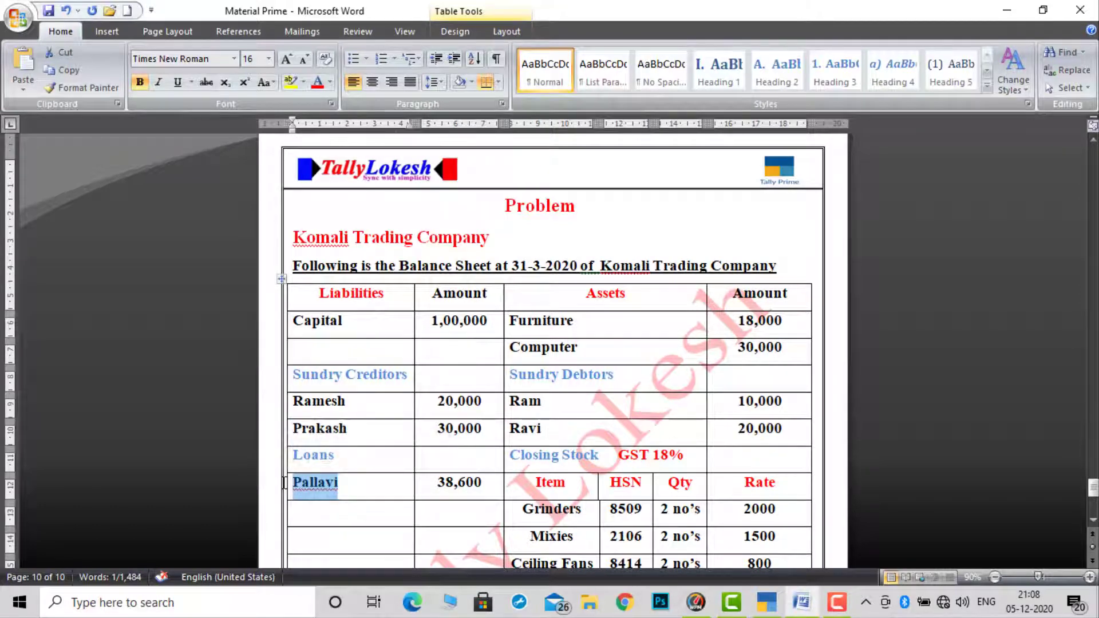
click(802, 604)
click(801, 605)
click(770, 606)
key(ctrl+alt+v)
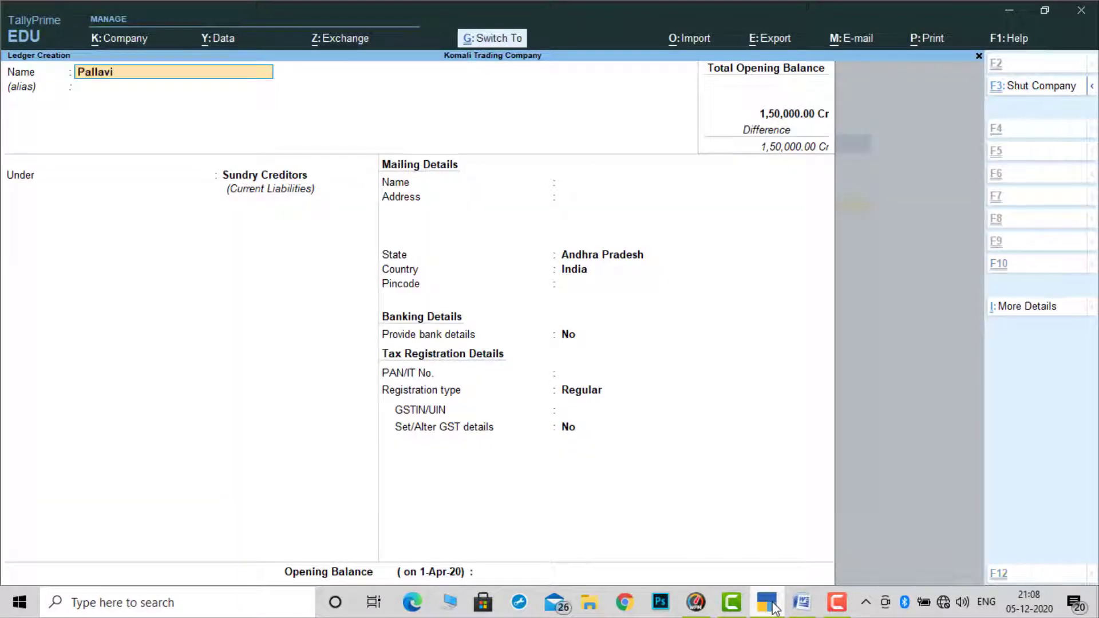
key(Return)
key(Return)
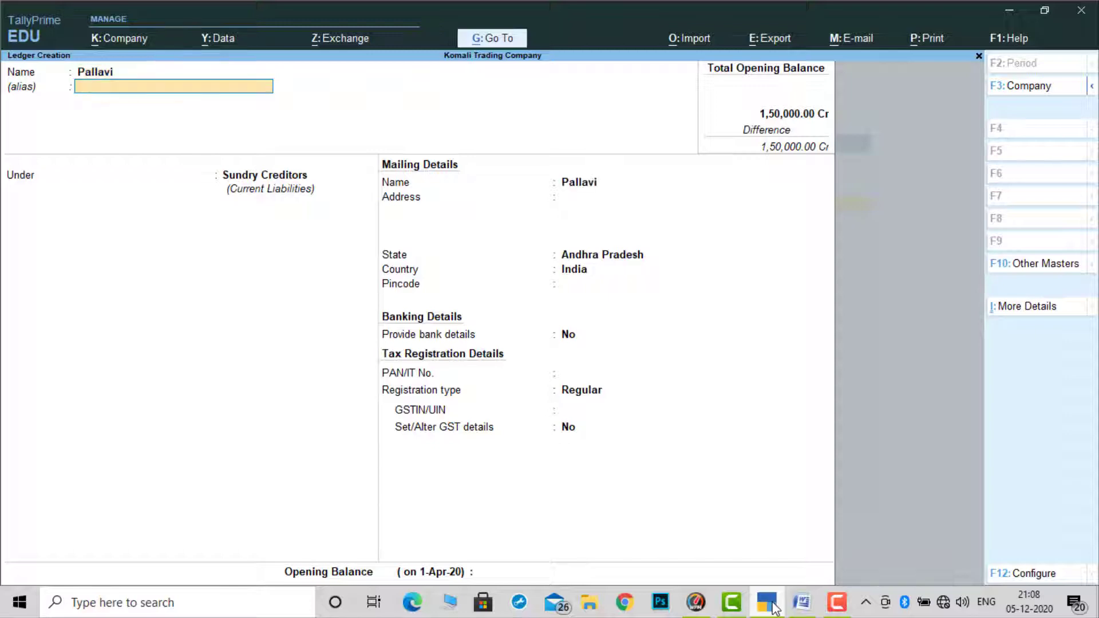
Place the lender's ledger under Loans (Liability) and keep its default statutory, mailing and banking details.
text(Lo)
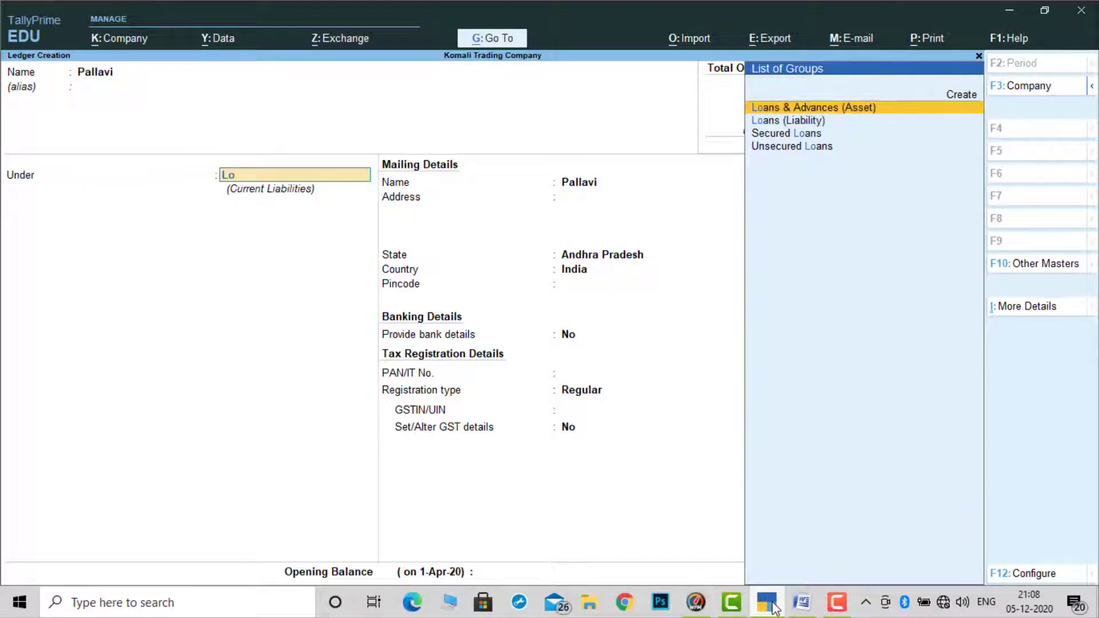
key(Down)
key(Return)
key(Return)
key(Return)
key(Return)
key(Return)
key(Return)
key(Return)
key(Return)
key(Return)
key(Return)
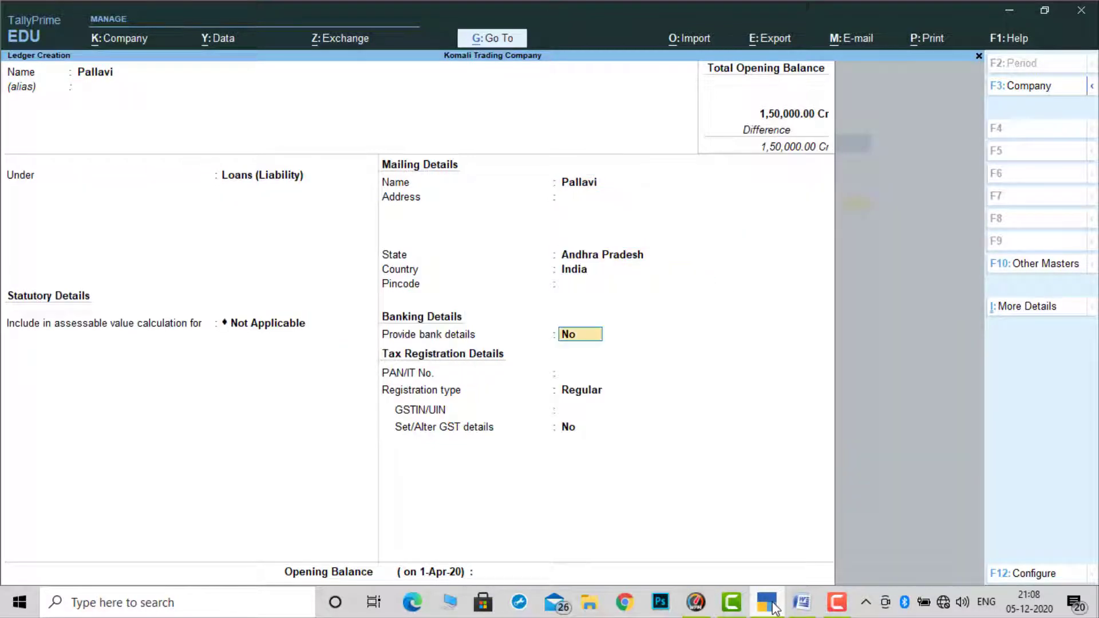
key(Return)
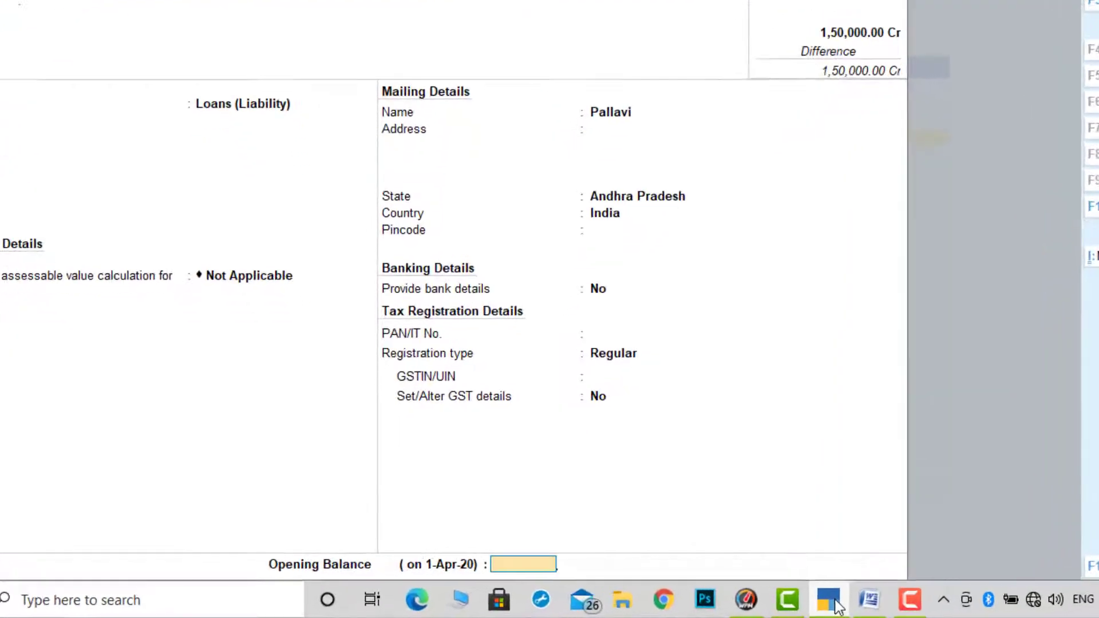
Set the loan ledger's opening balance to 38600 Cr and save the ledger.
text(38,60)
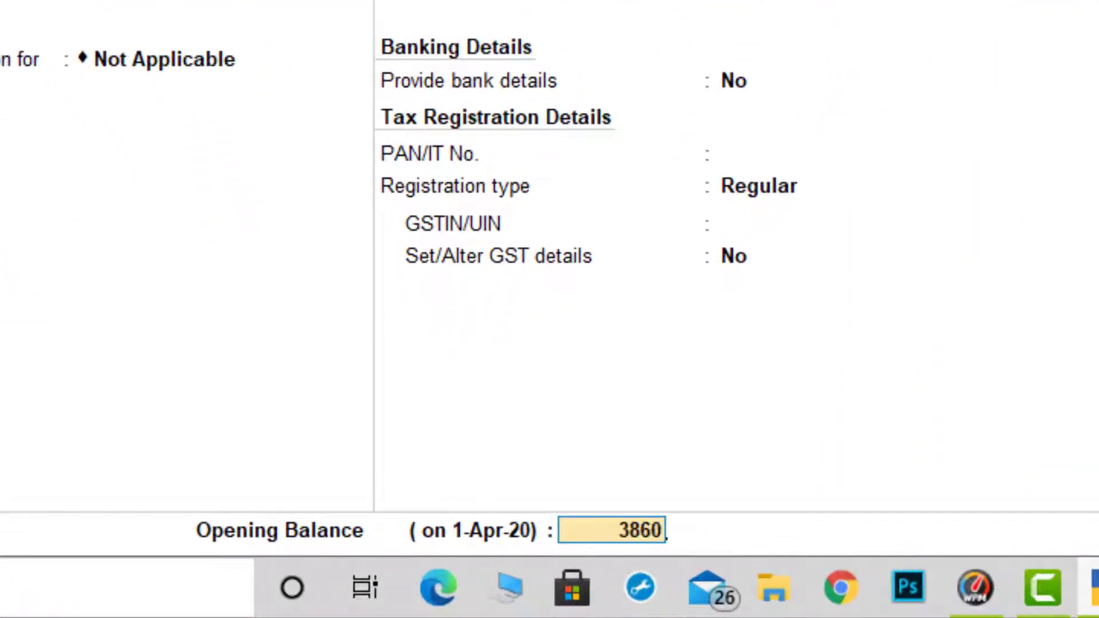
text(0)
key(Return)
key(Return)
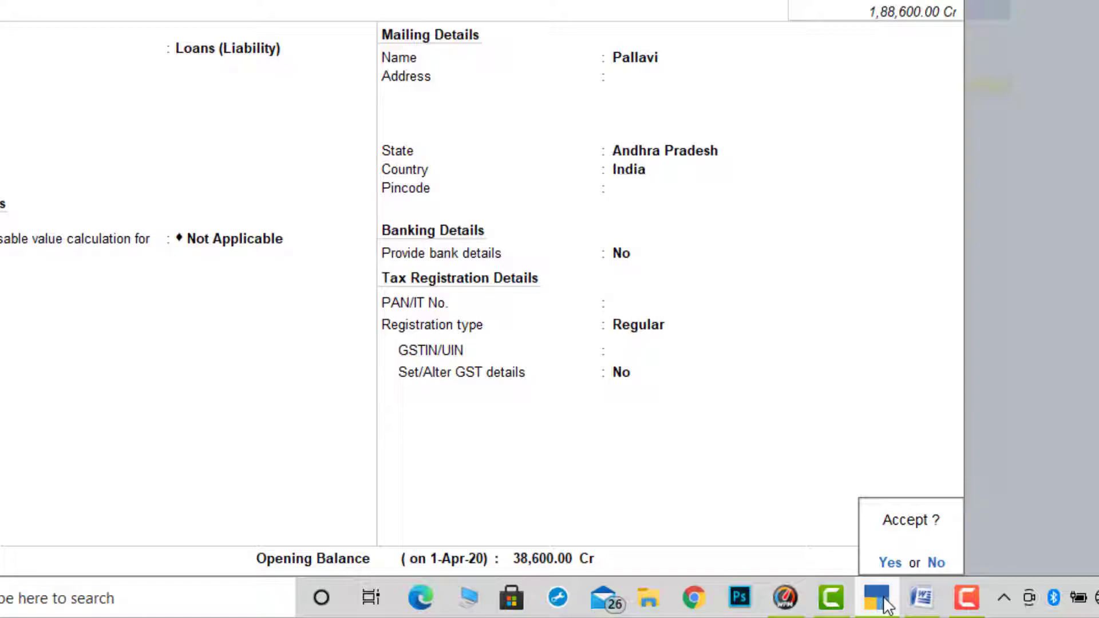
key(Return)
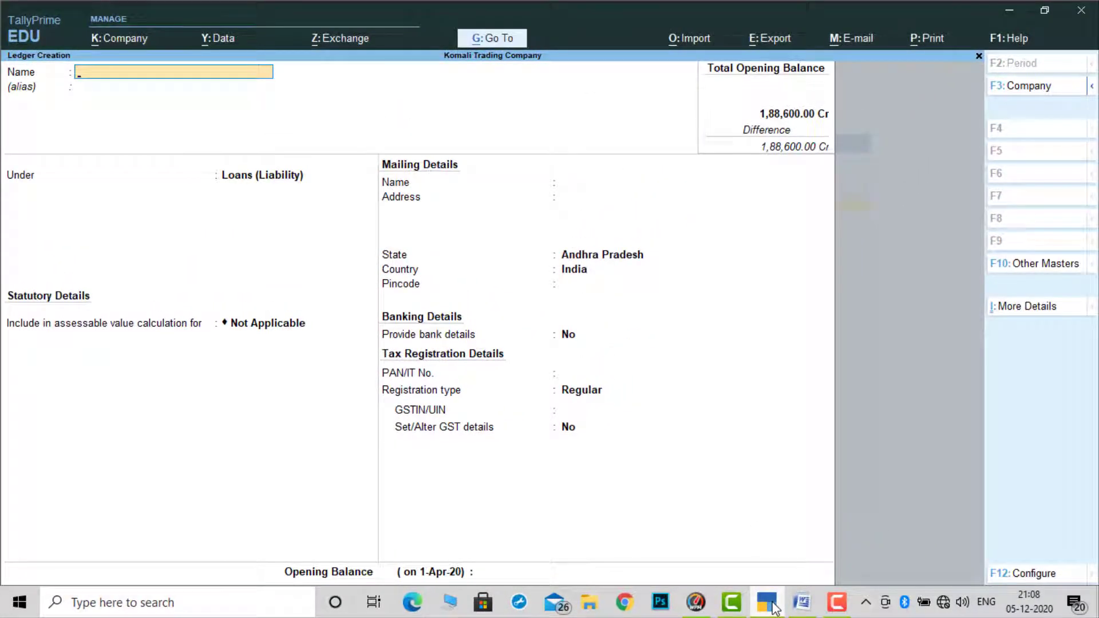
Copy Furniture from the assets column in Word and enter it as the new ledger's name in TallyPrime.
click(802, 602)
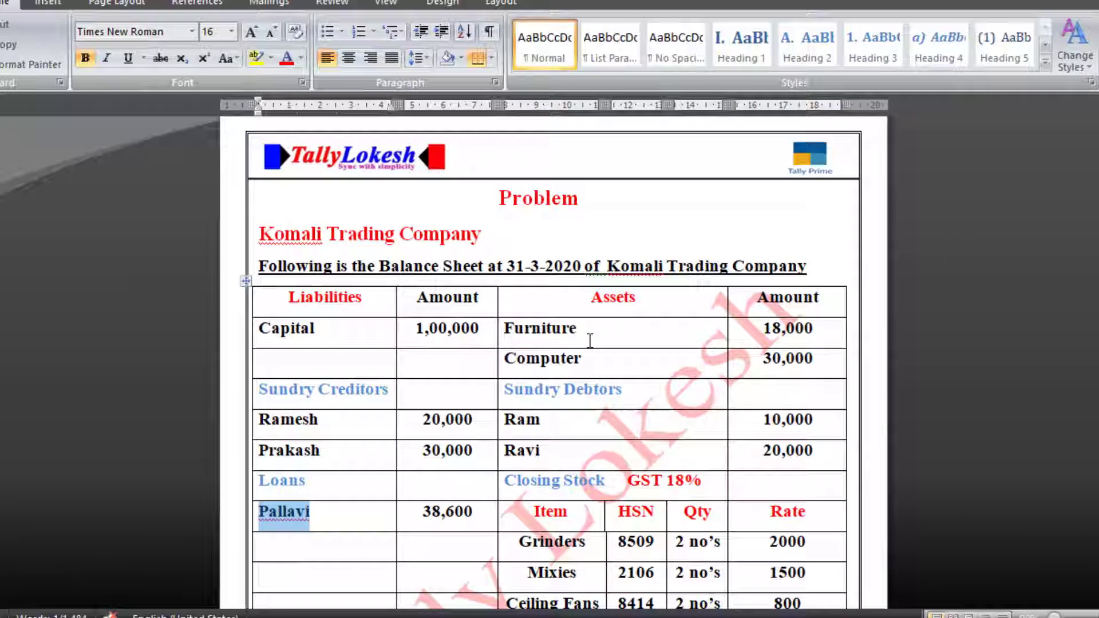
drag(573, 321, 494, 330)
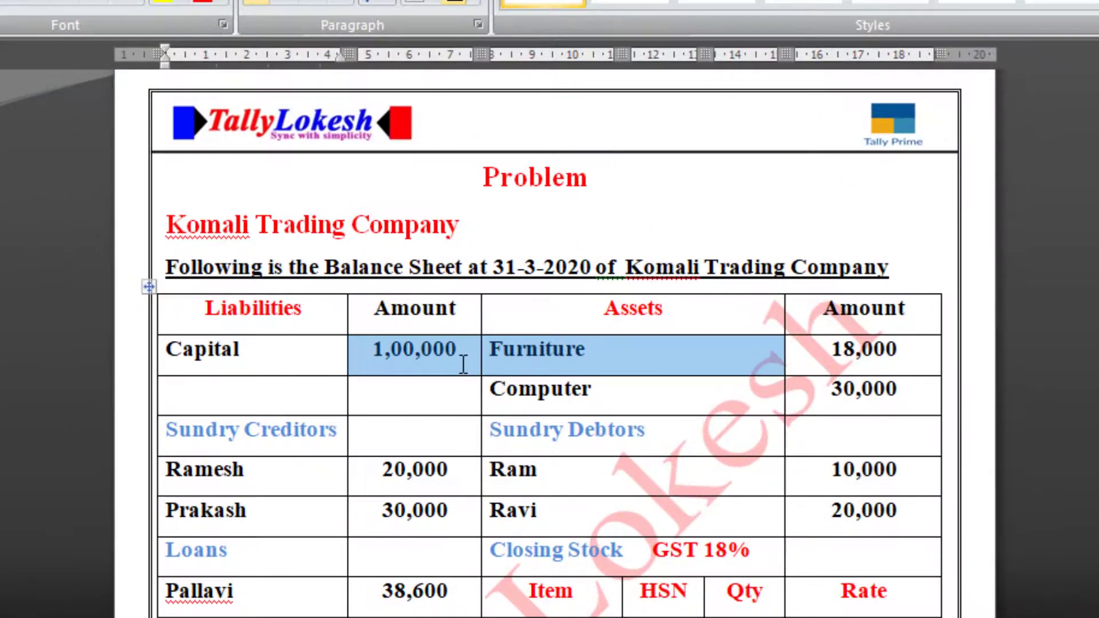
click(506, 359)
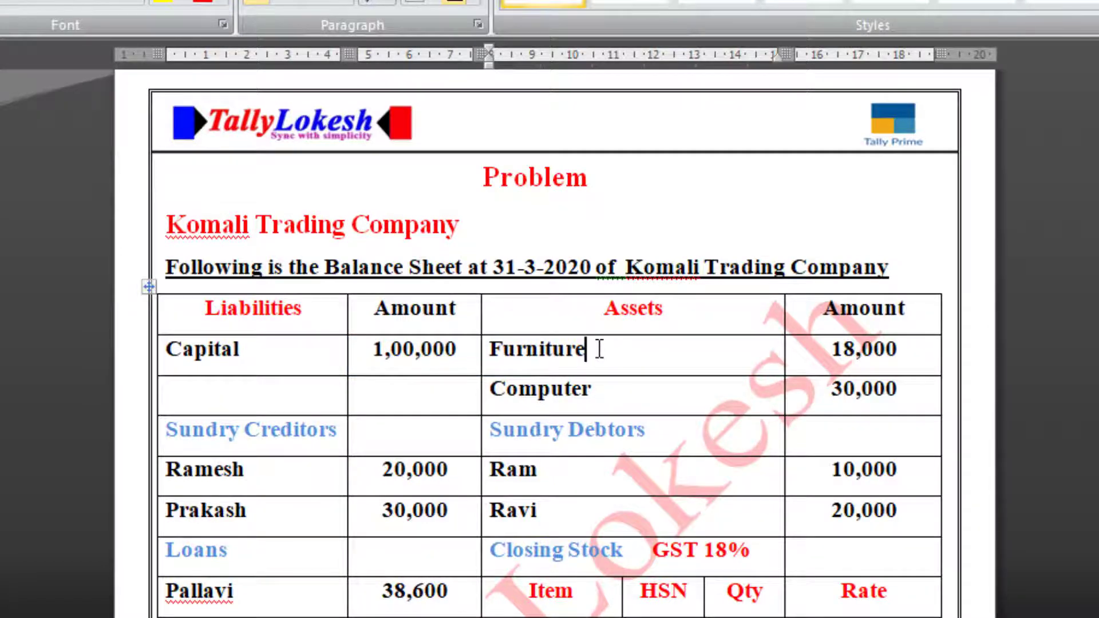
drag(596, 348, 497, 348)
key(ctrl+c)
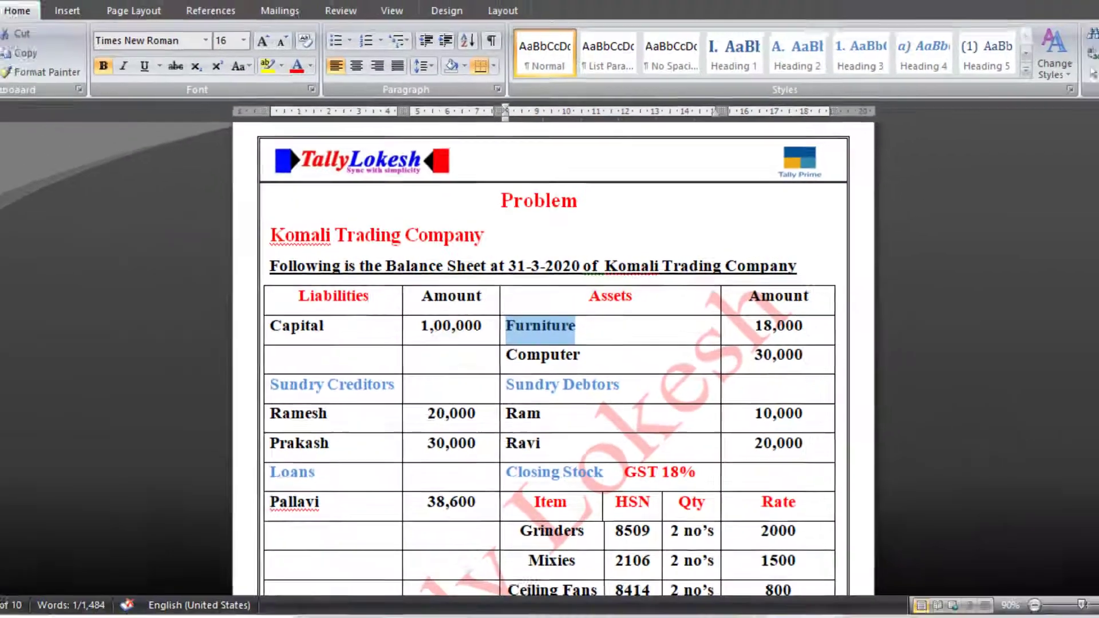
click(767, 603)
key(ctrl+v)
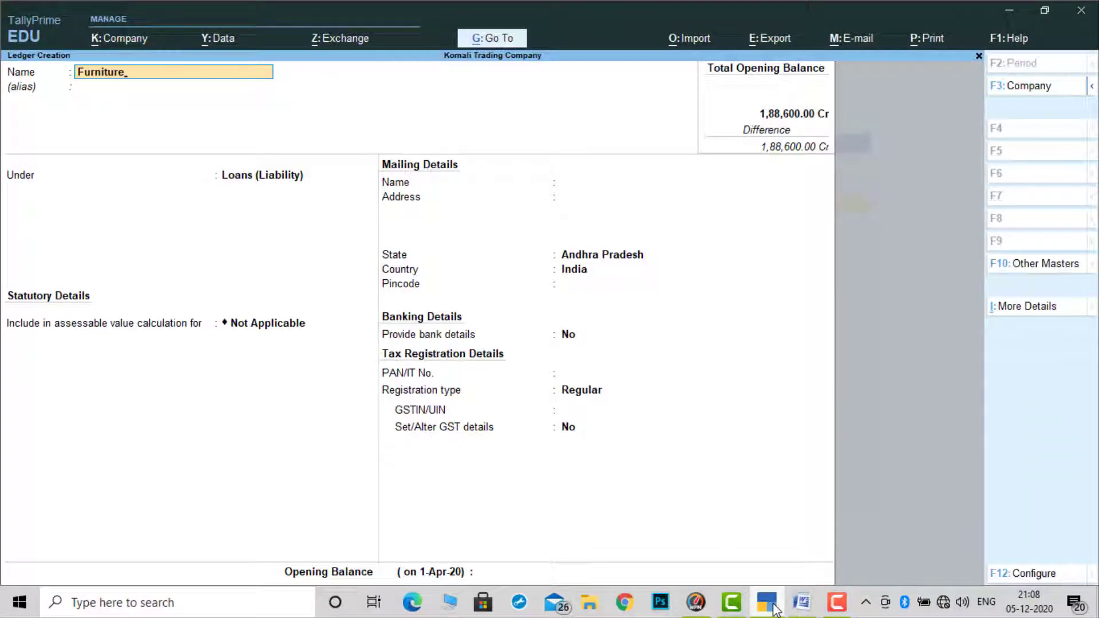
Place the Furniture ledger under Fixed Assets and keep its default GST, mailing and banking details.
key(Return)
text(fi)
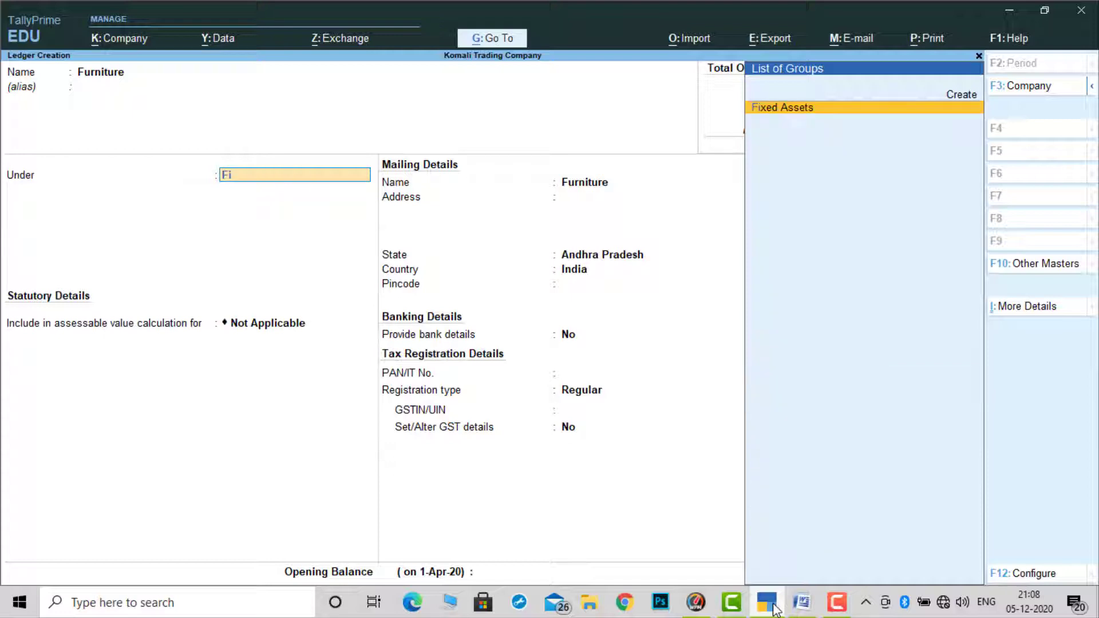
key(Return)
key(Return)
key(Return)
key(Return)
key(Return)
key(Return)
key(Return)
key(Return)
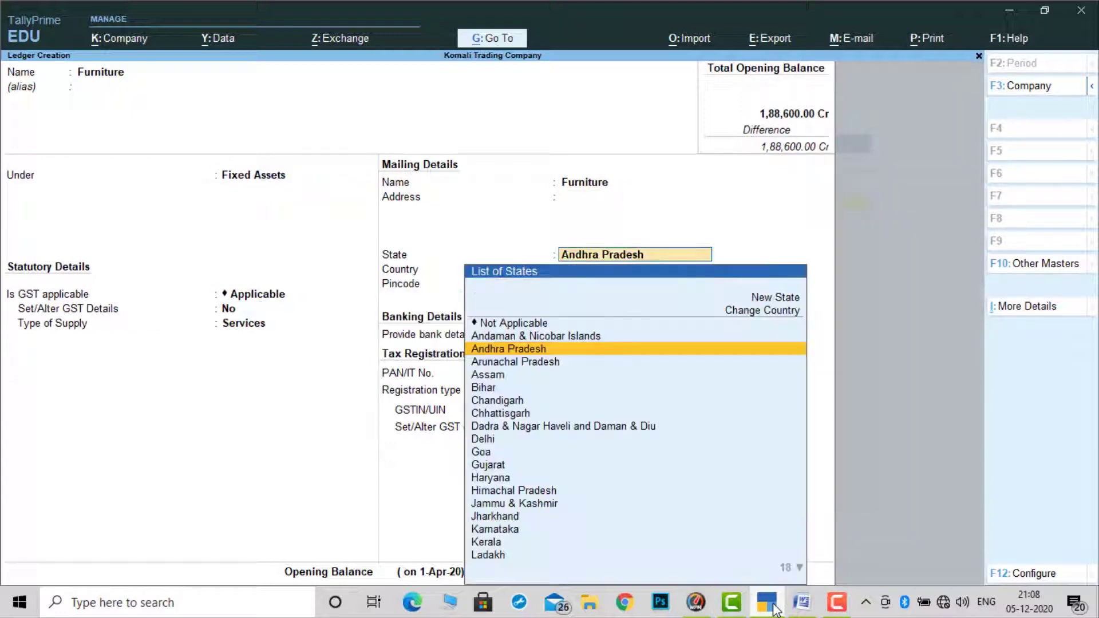
key(Return)
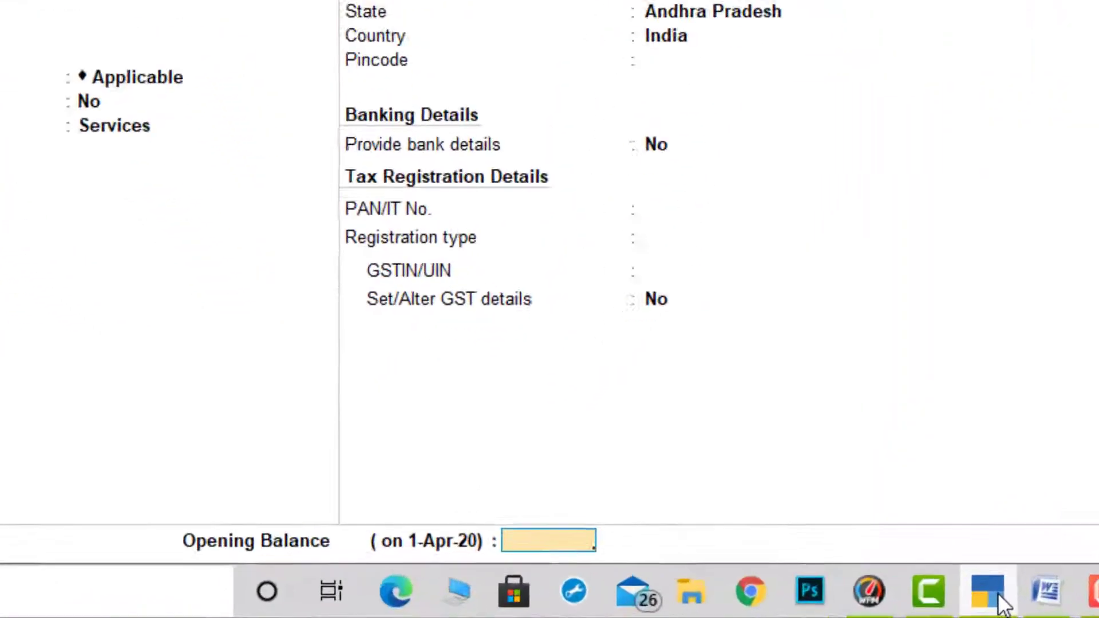
Set the Furniture ledger's opening balance to 18000 Dr and save the ledger.
text(18,0)
text(000)
key(Return)
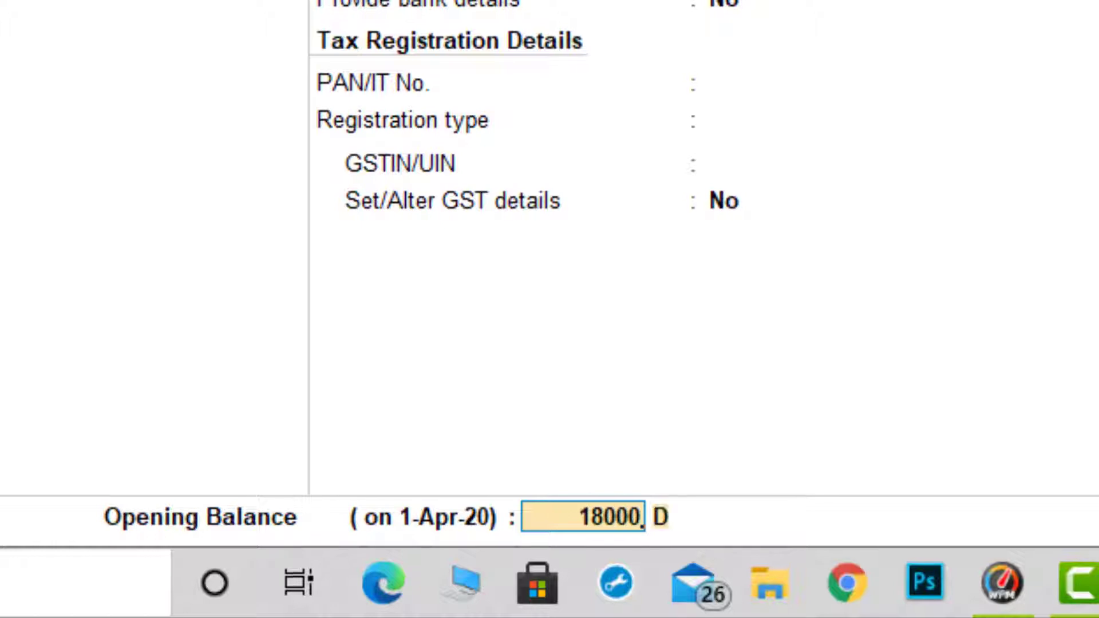
key(Return)
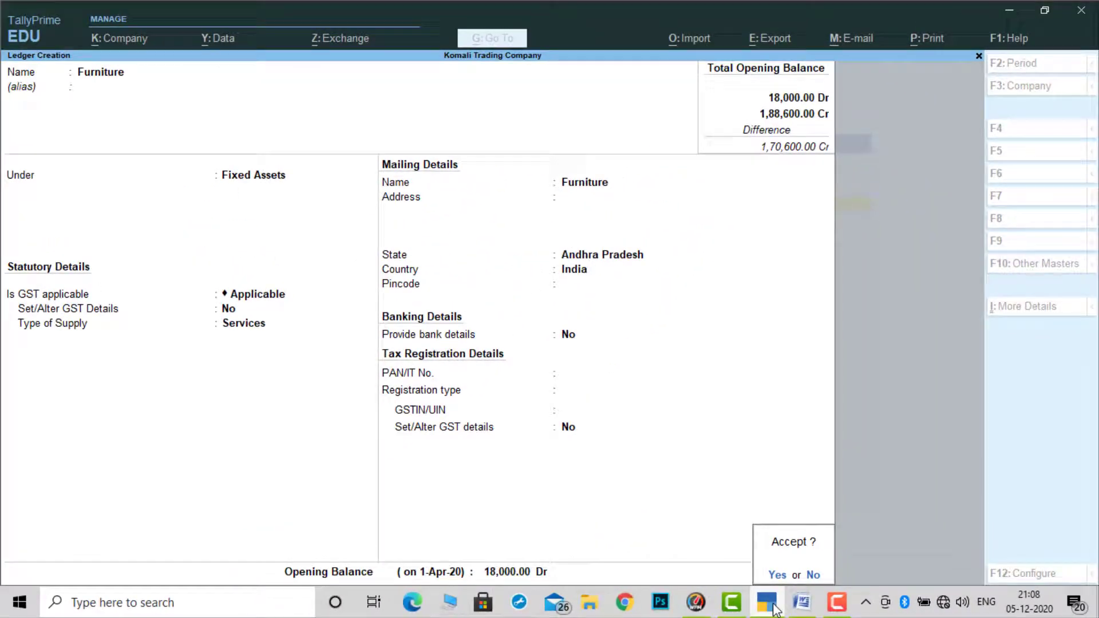
key(Return)
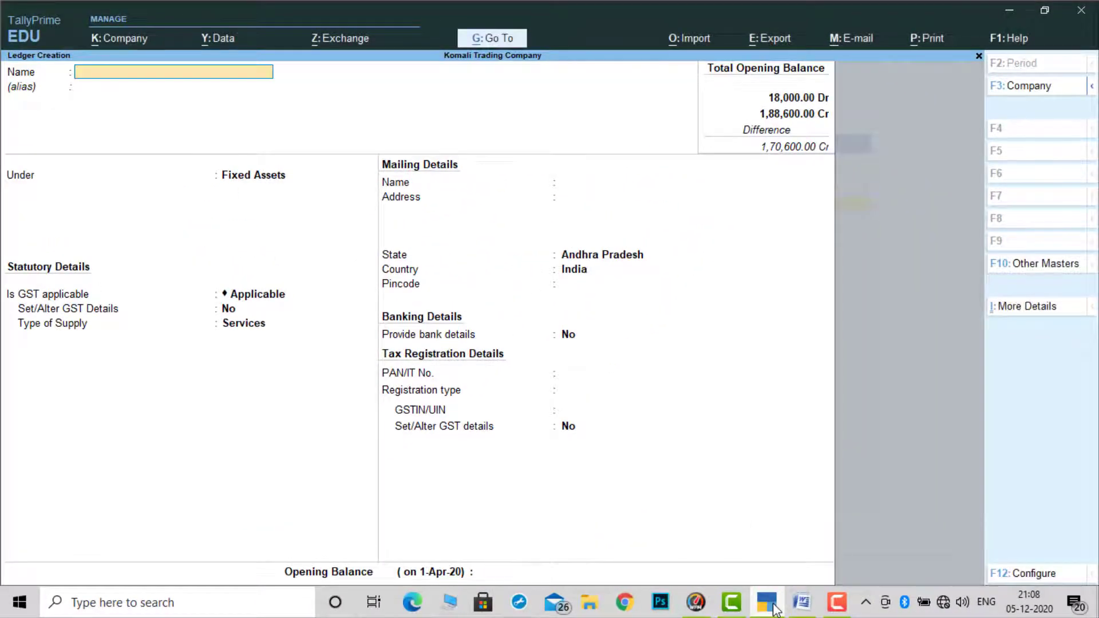
Copy Computer from the assets column in Word into the new ledger's name in TallyPrime, removing the leading blank space.
click(802, 602)
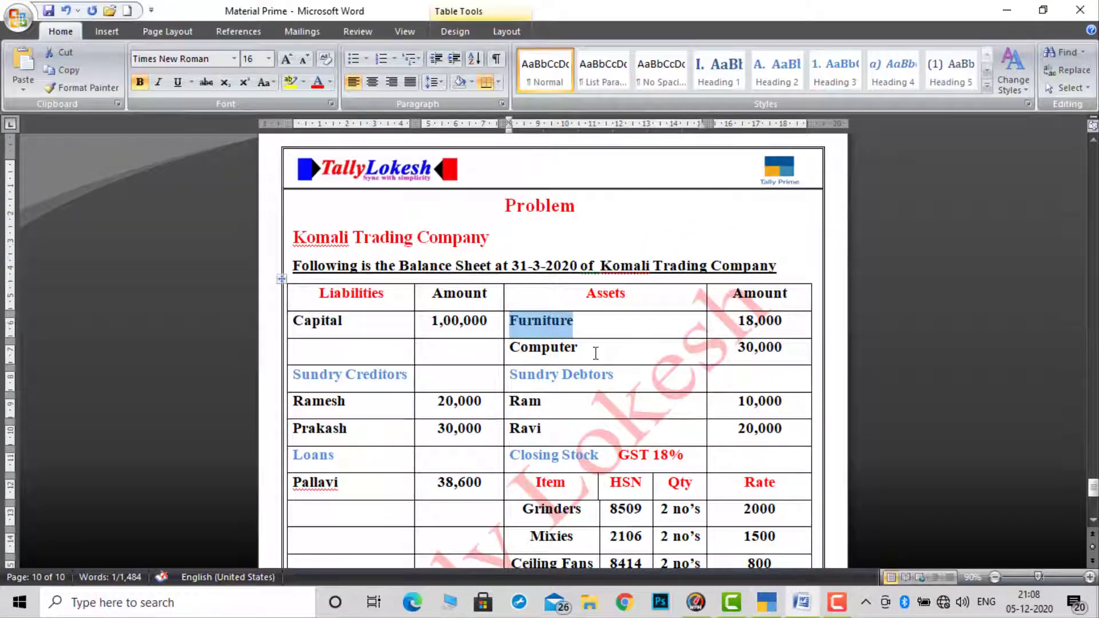
drag(578, 349, 506, 348)
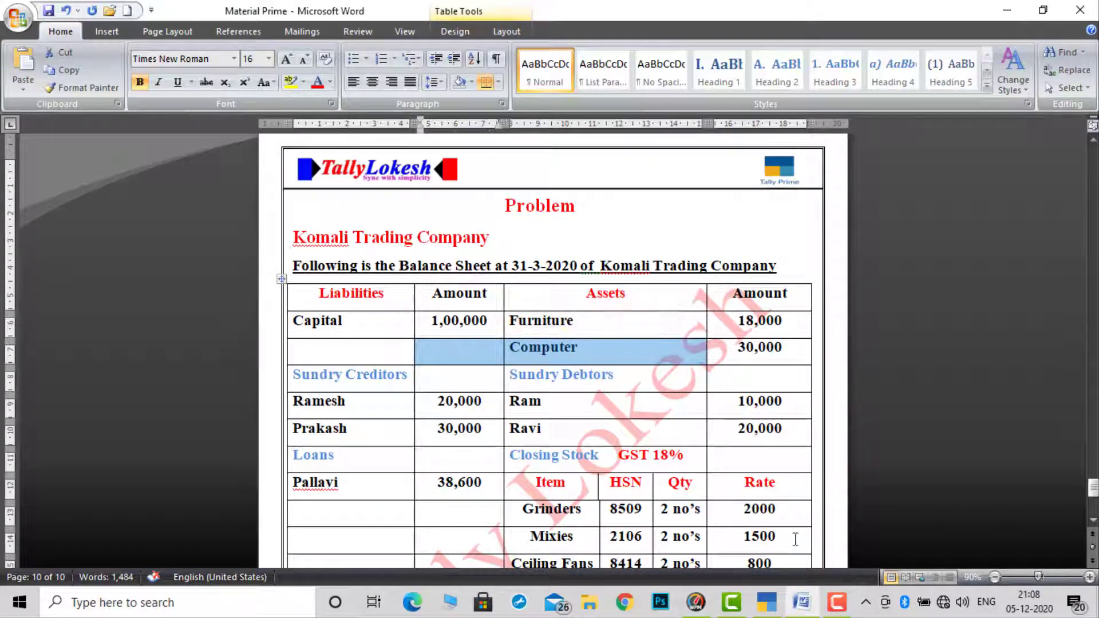
key(ctrl+c)
click(777, 604)
key(ctrl+v)
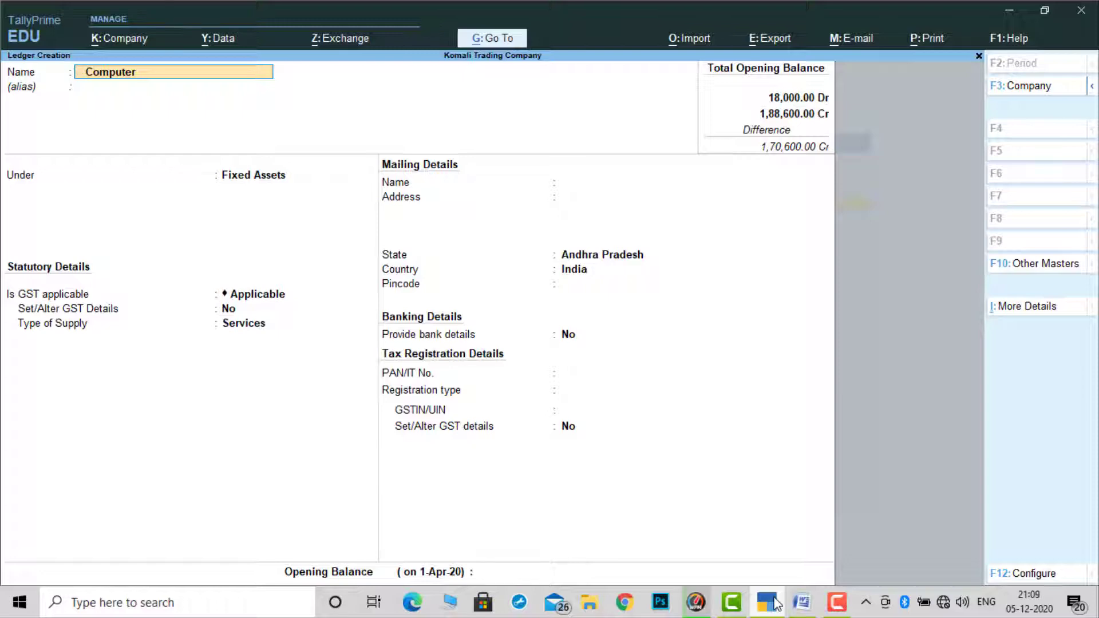
key(Delete)
Keep the Computer ledger under Fixed Assets with default GST, mailing and banking details, and proceed to its opening balance.
key(Return)
key(Return)
key(Return)
key(Return)
key(Return)
key(Return)
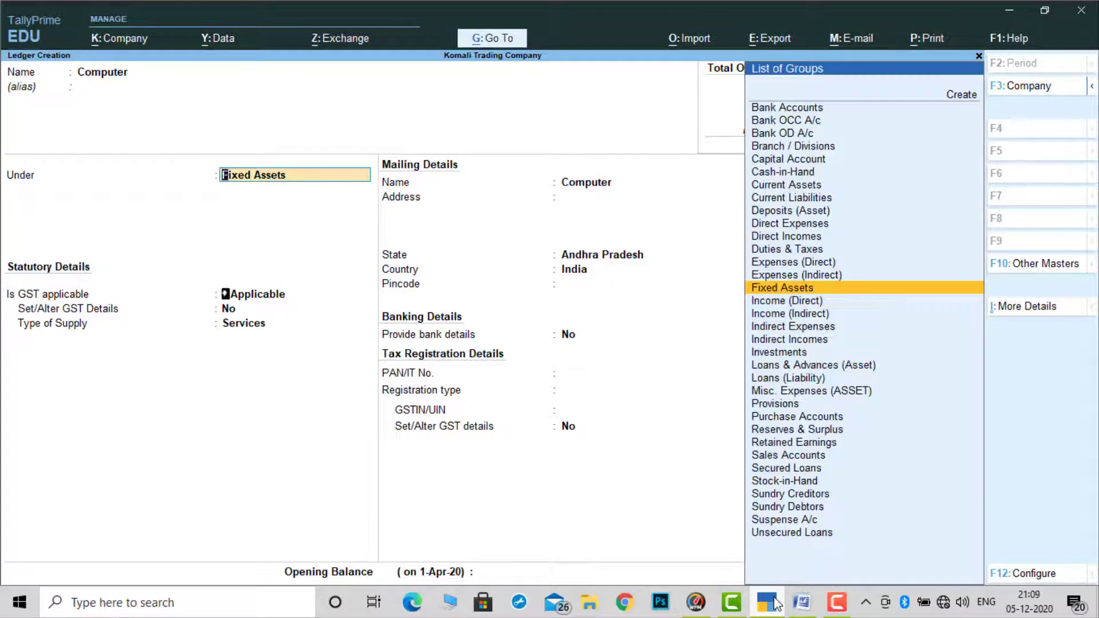
key(Return)
key(Return)
key(Return)
key(Return)
key(Return)
key(Return)
key(Return)
key(Return)
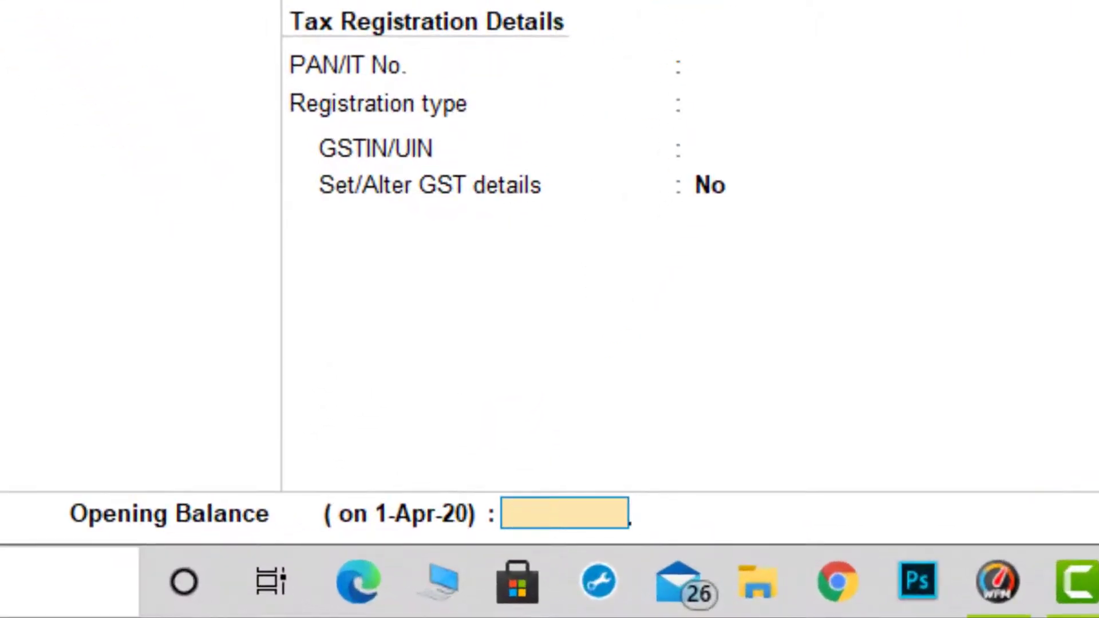
Set the Computer ledger's opening balance to 30000 Dr and save the ledger.
text(30000)
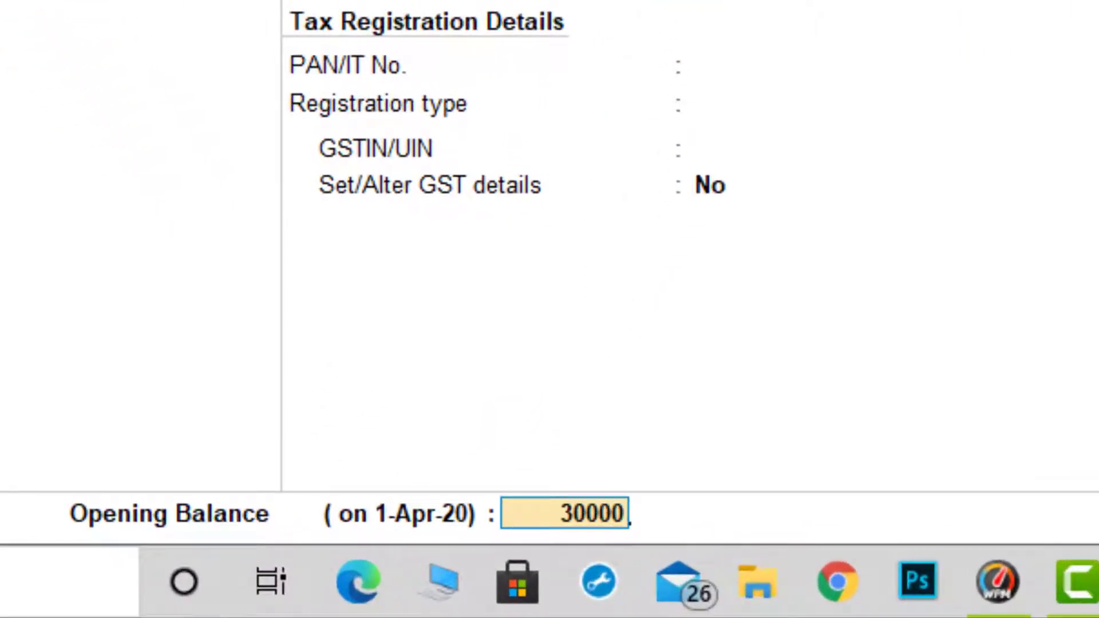
key(Return)
key(Return)
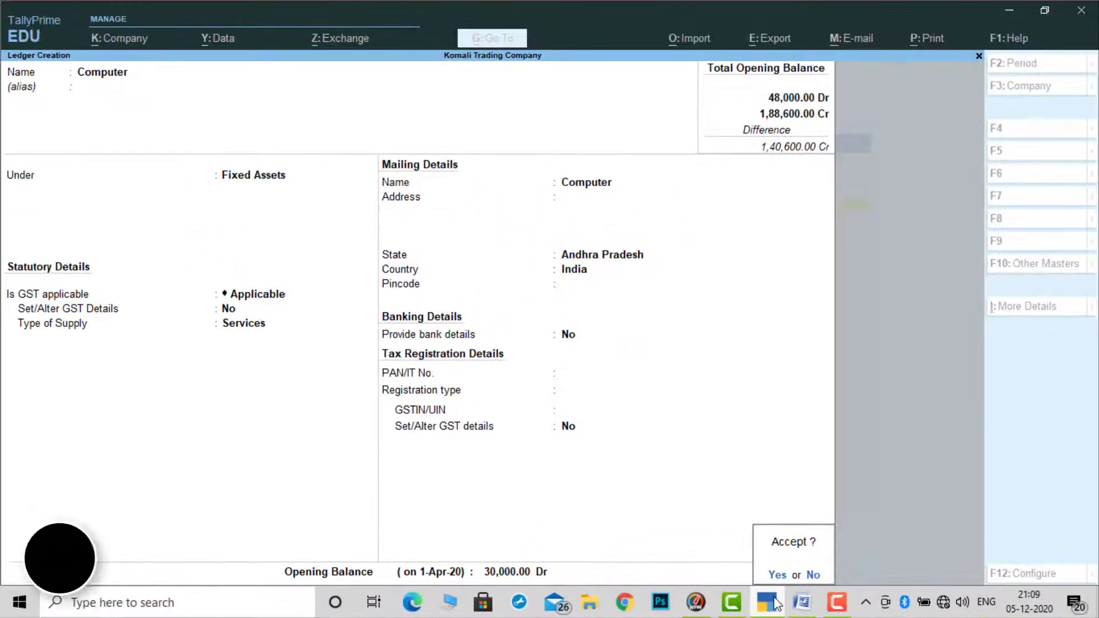
key(Return)
Copy the first sundry debtor's name from the assets column in Word into the new ledger's name in TallyPrime, leaving the alias blank.
click(802, 602)
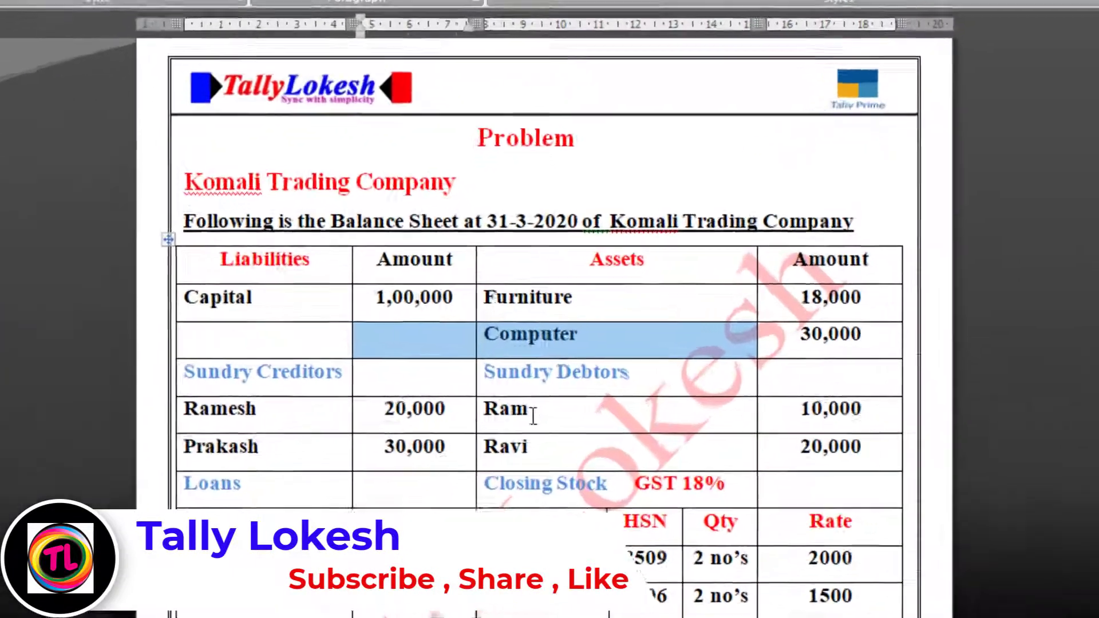
drag(547, 408, 503, 402)
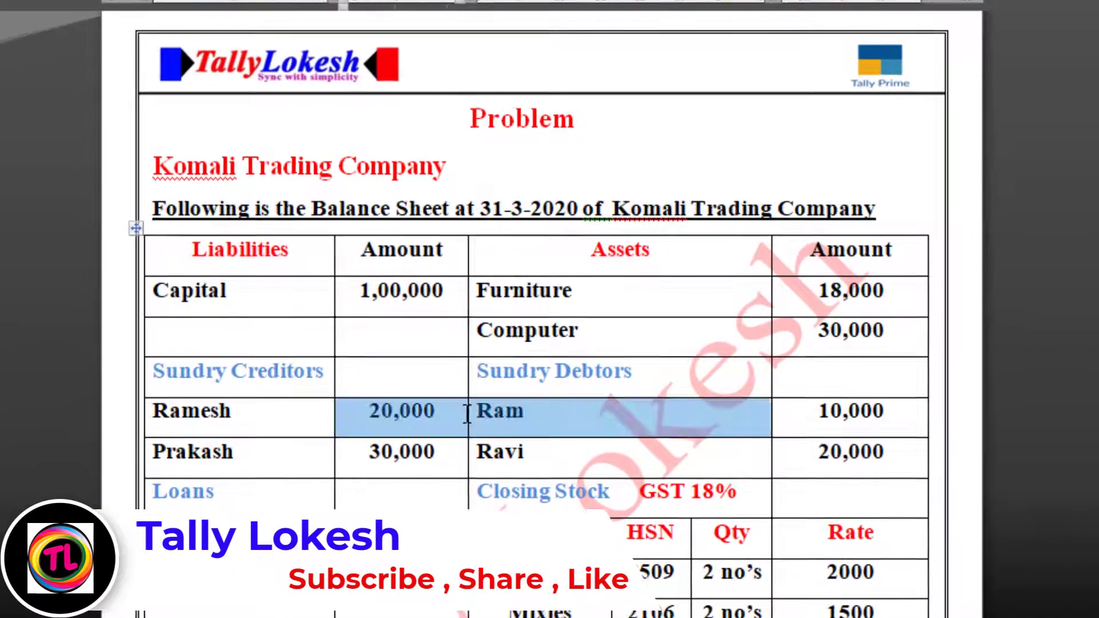
click(544, 415)
drag(540, 413, 485, 411)
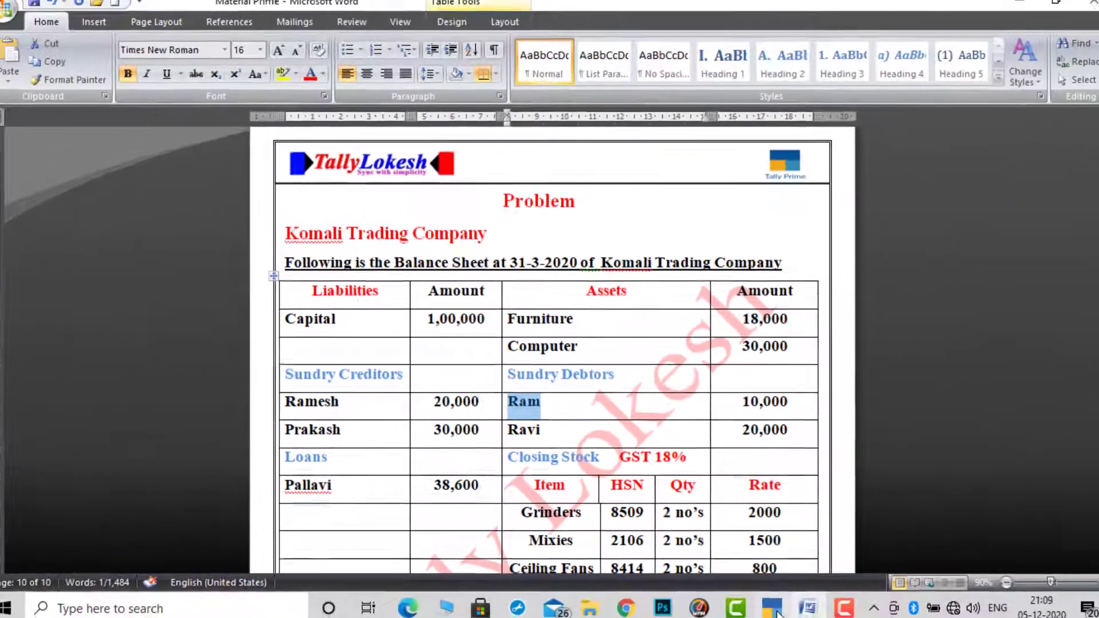
click(767, 602)
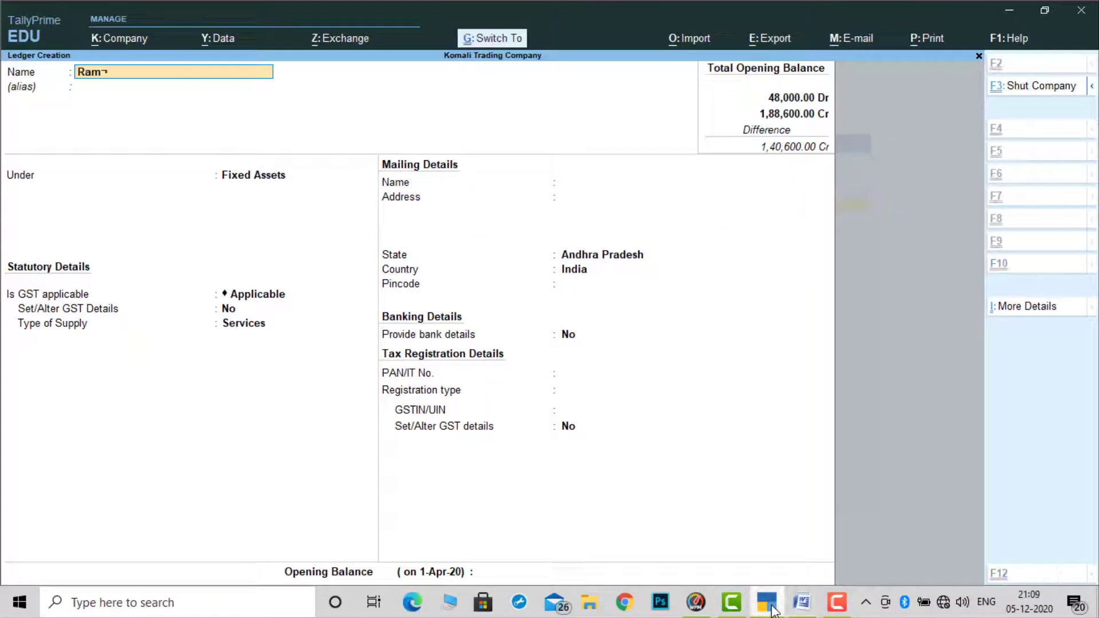
key(Return)
key(Return)
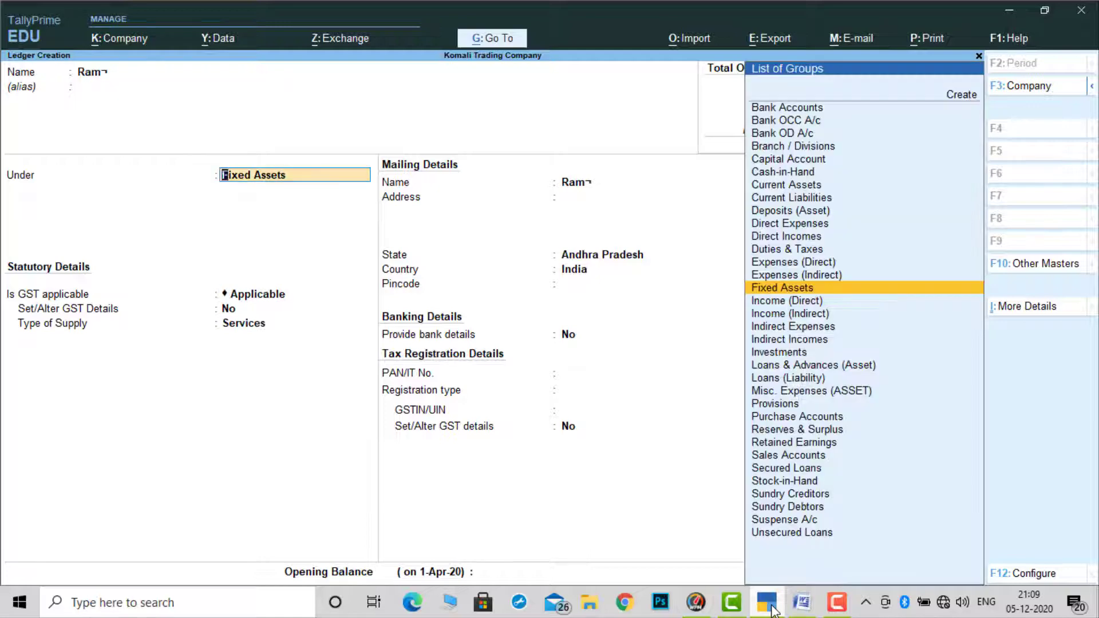
Place the first debtor's ledger under Sundry Debtors and keep its default mailing and banking details.
text(Sun)
key(Down)
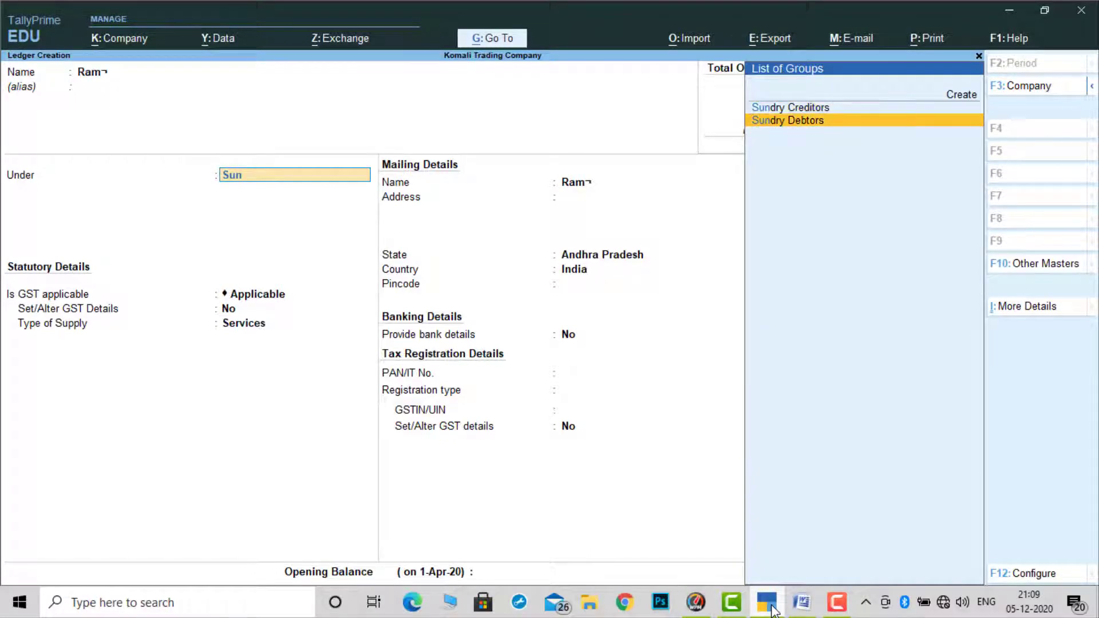
key(Return)
key(Return)
key(Return)
key(Return)
key(Return)
key(Return)
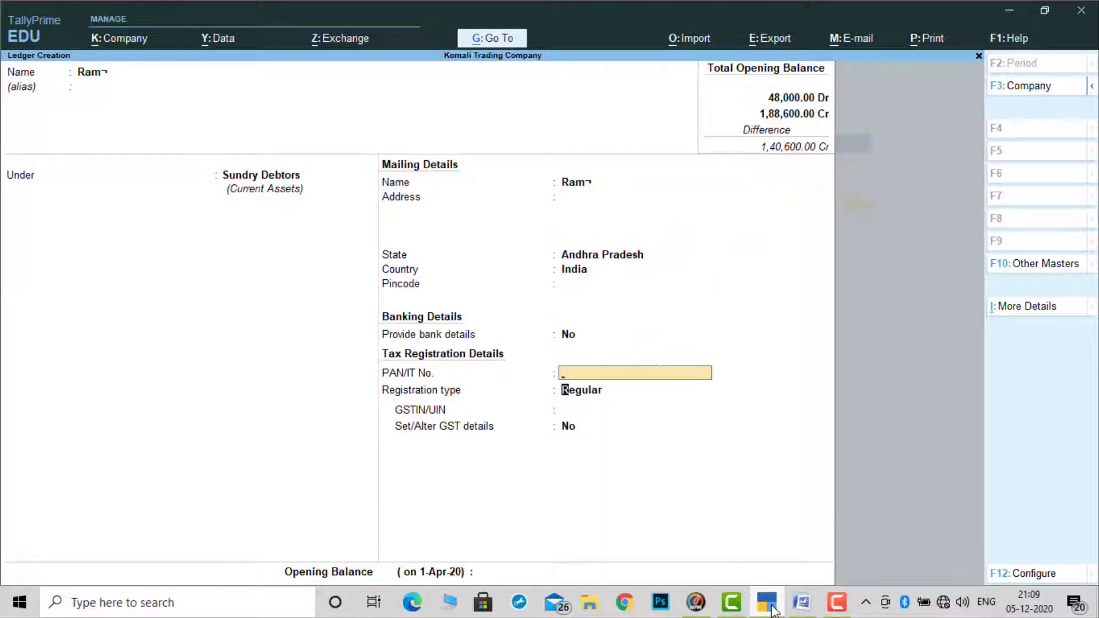
Keep the first debtor's registration type as Regular, enter 37 as the GSTIN/UIN and leave the additional GST details off.
key(Return)
key(Return)
text(37)
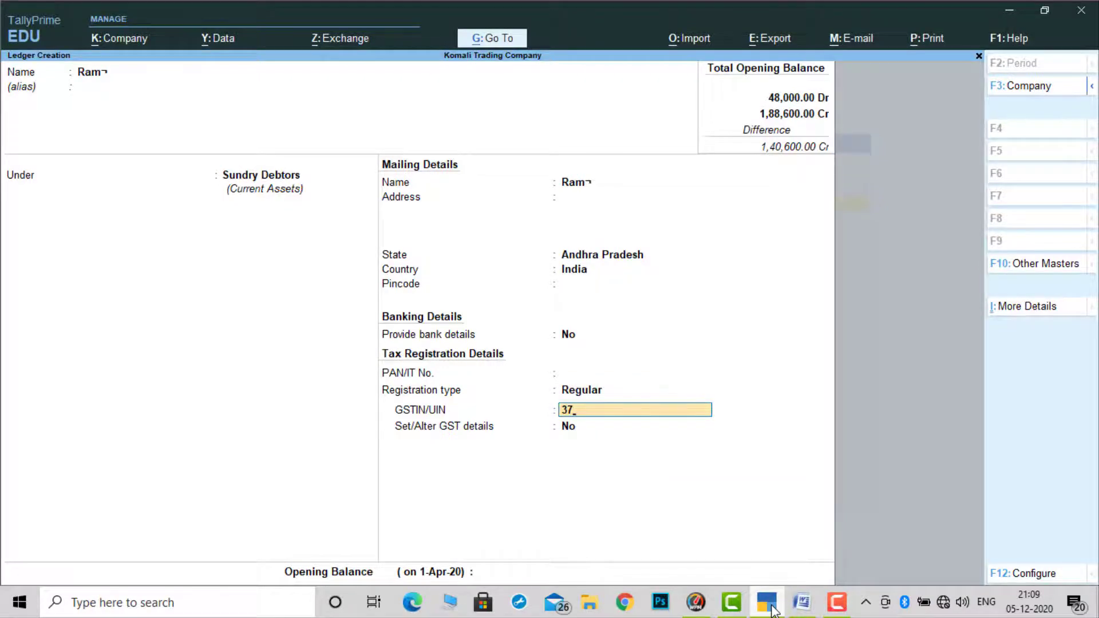
key(Return)
key(Return)
Set the first debtor's opening balance to 10,000 Dr and save the ledger.
text(10,0)
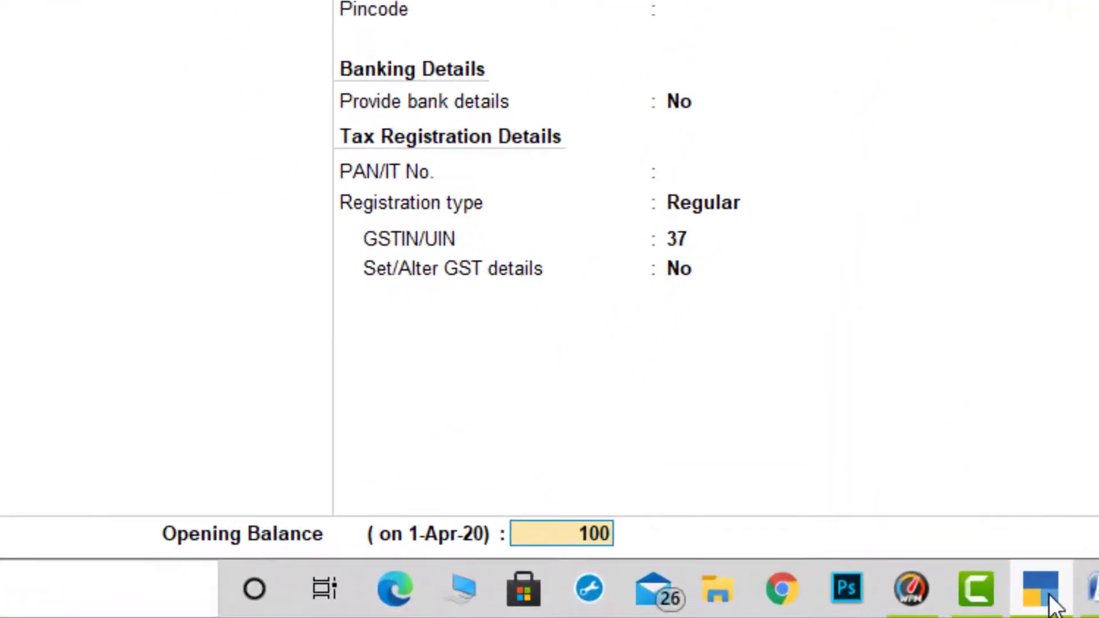
text(00)
key(Return)
key(Return)
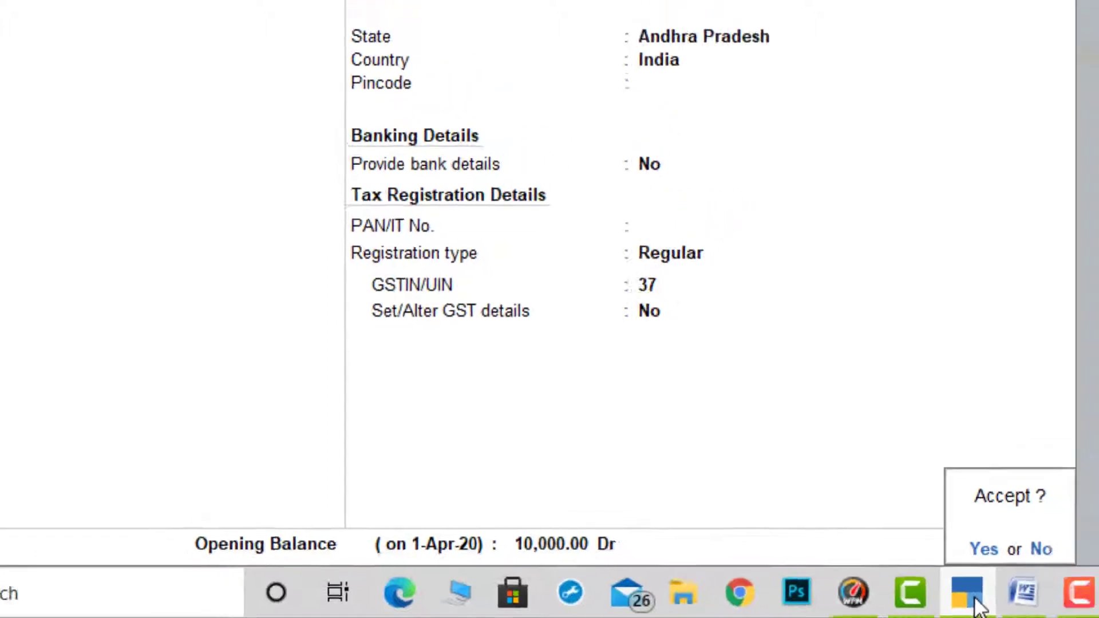
key(Return)
Copy the second sundry debtor's name from Word into the new ledger's name in TallyPrime, leaving the alias blank.
click(978, 606)
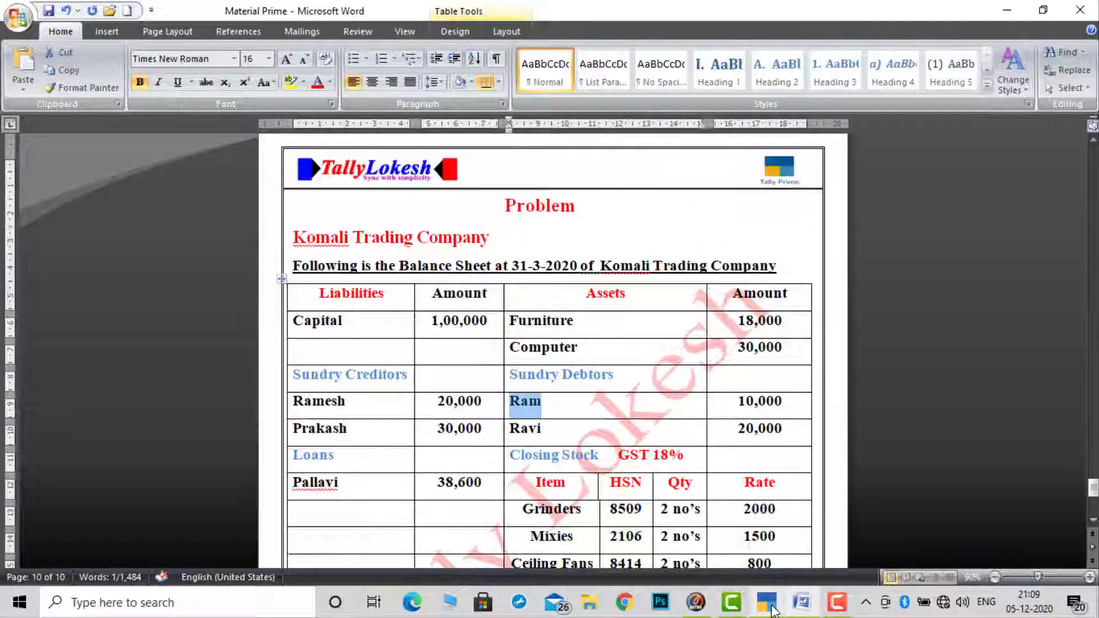
drag(547, 431, 515, 429)
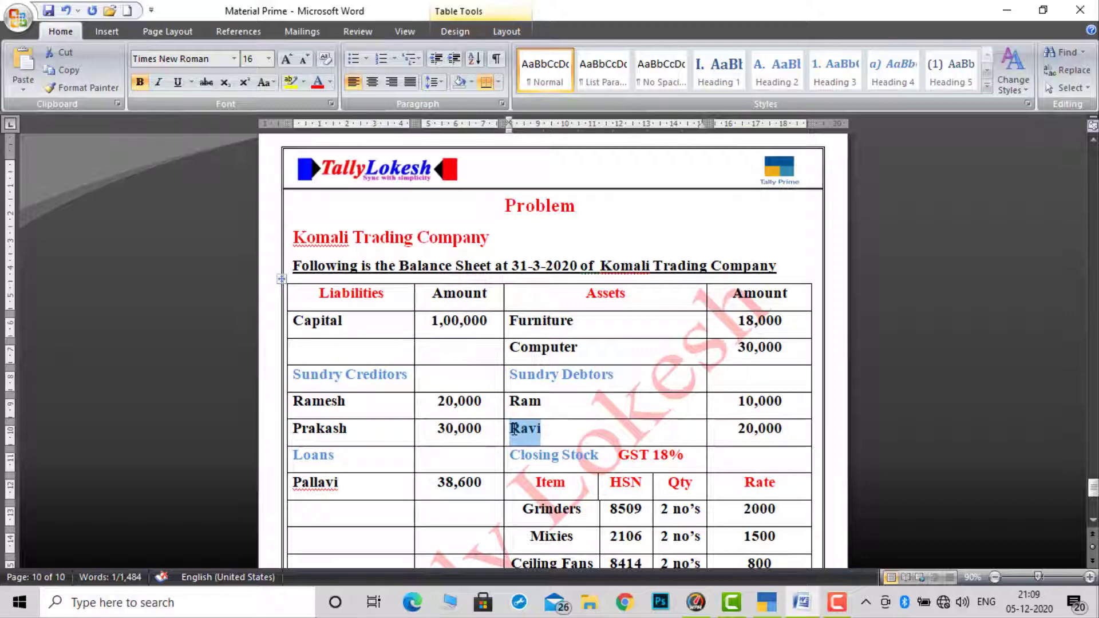
click(766, 603)
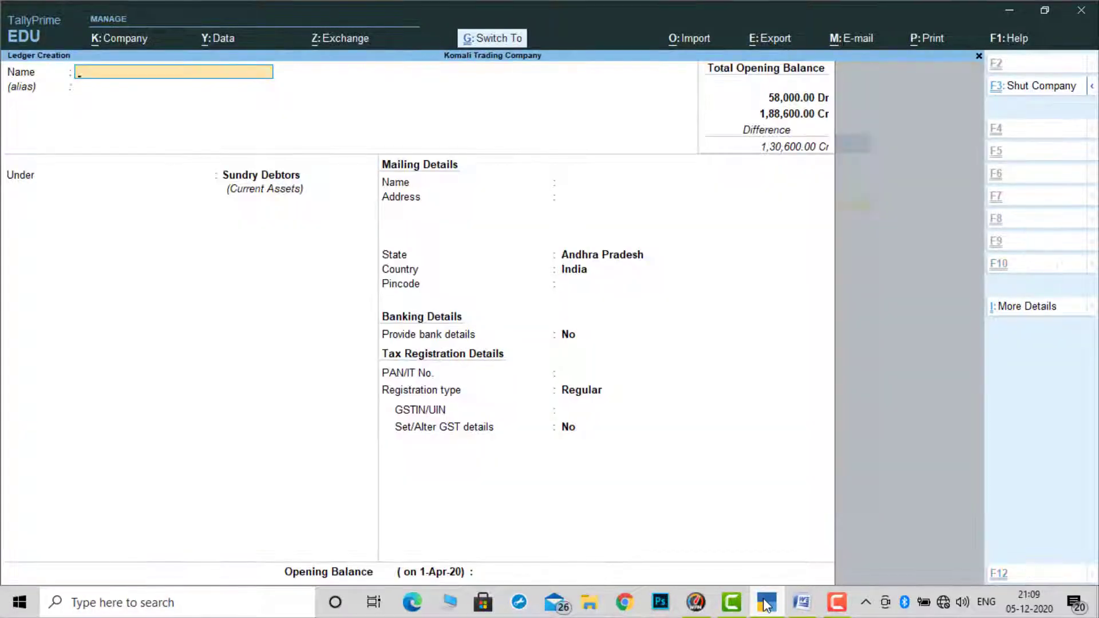
key(Return)
key(Return)
Keep the second debtor under Sundry Debtors with default mailing and banking details, and enter 37 as the GSTIN/UIN with Regular registration.
key(Return)
key(Return)
key(Return)
key(Return)
key(Return)
key(Return)
key(Return)
key(Return)
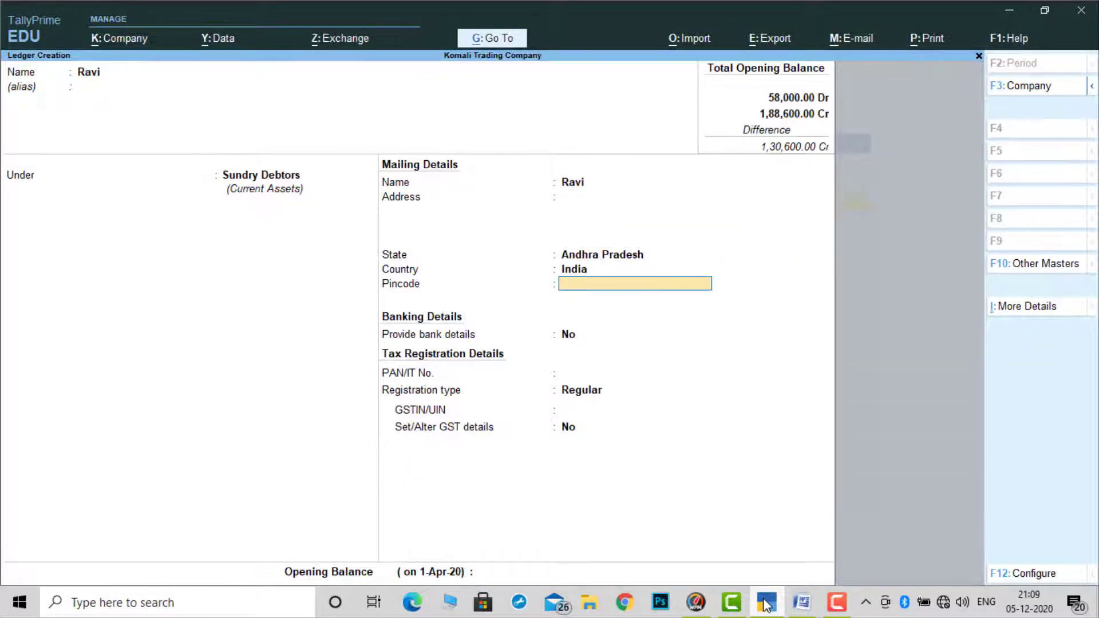
key(Return)
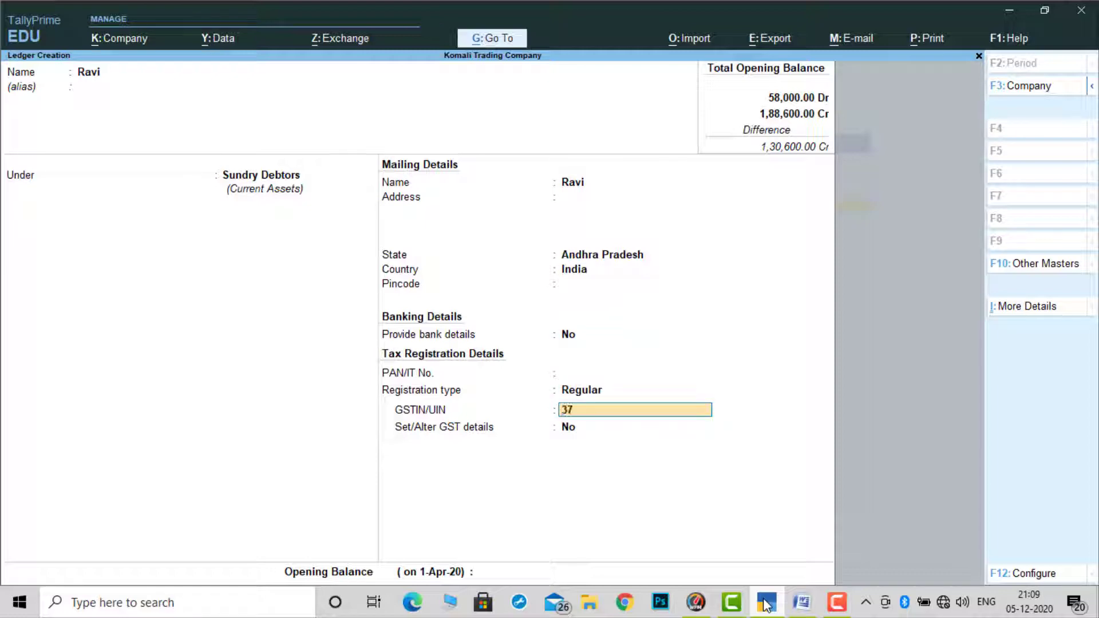
text(37)
key(Return)
key(Return)
Set the second debtor's opening balance to 20000 Dr and save the ledger.
text(20,0)
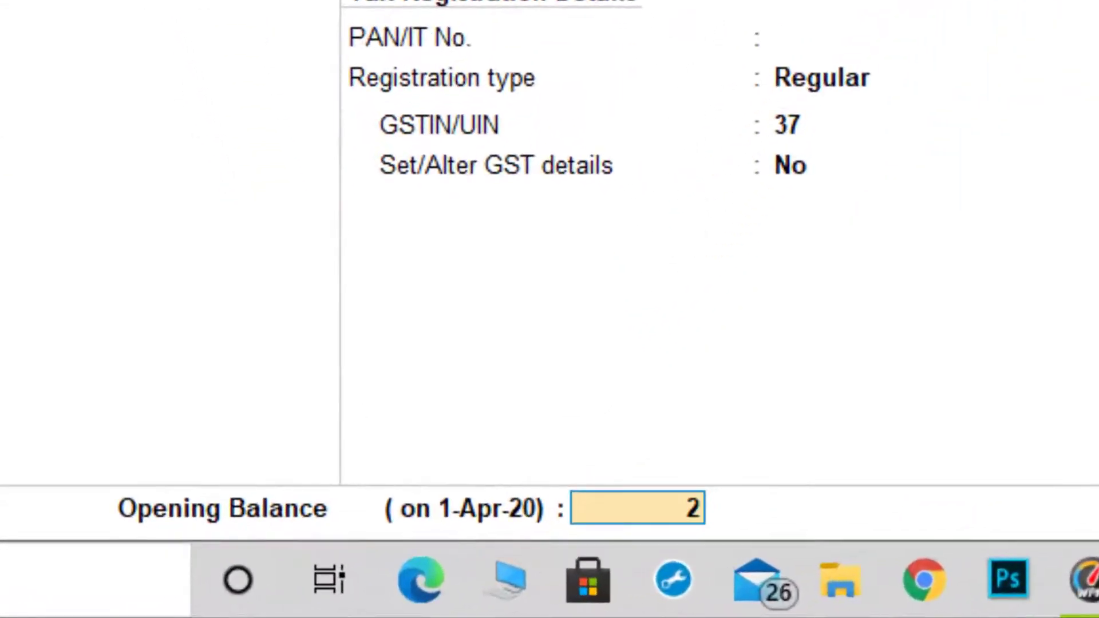
text(0000)
key(Return)
key(Return)
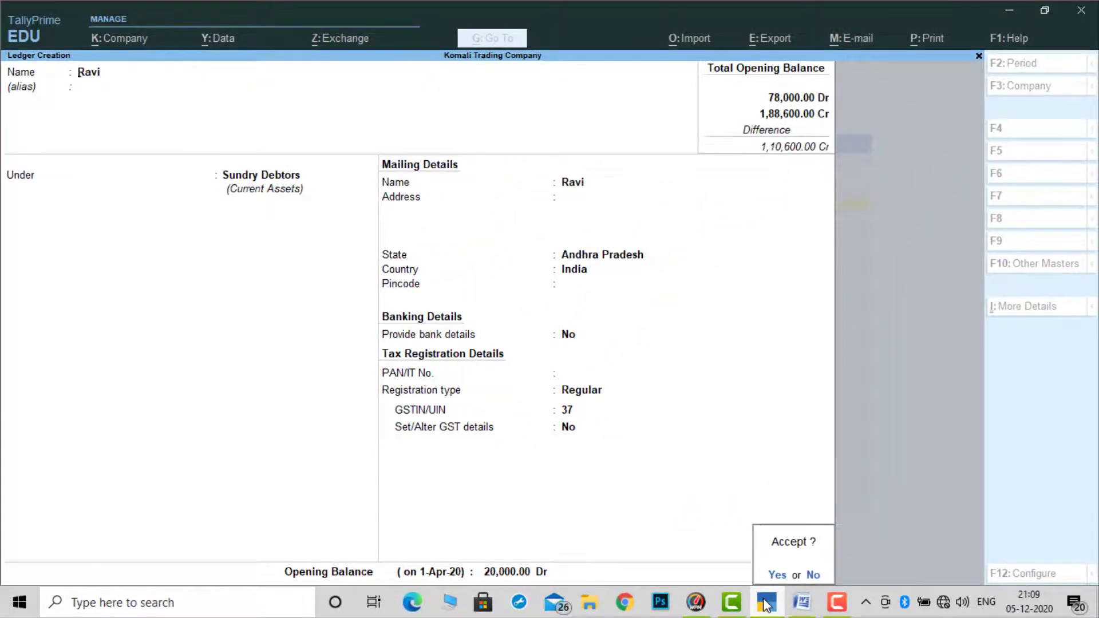
key(y)
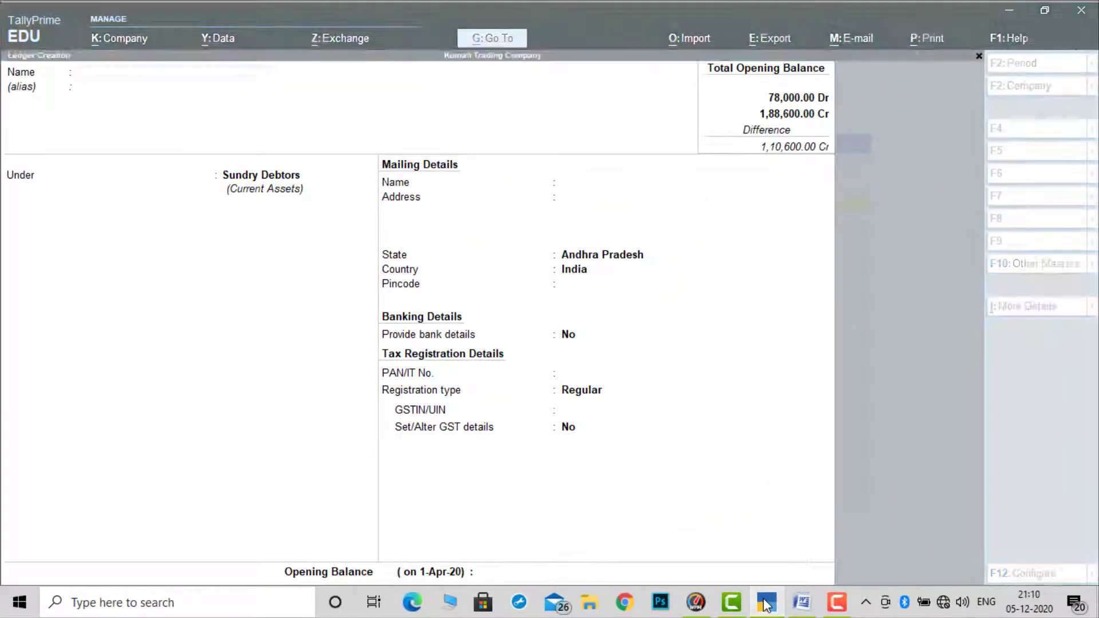
Copy SBI Bank from the assets column in Word into the new ledger's name in TallyPrime.
click(802, 602)
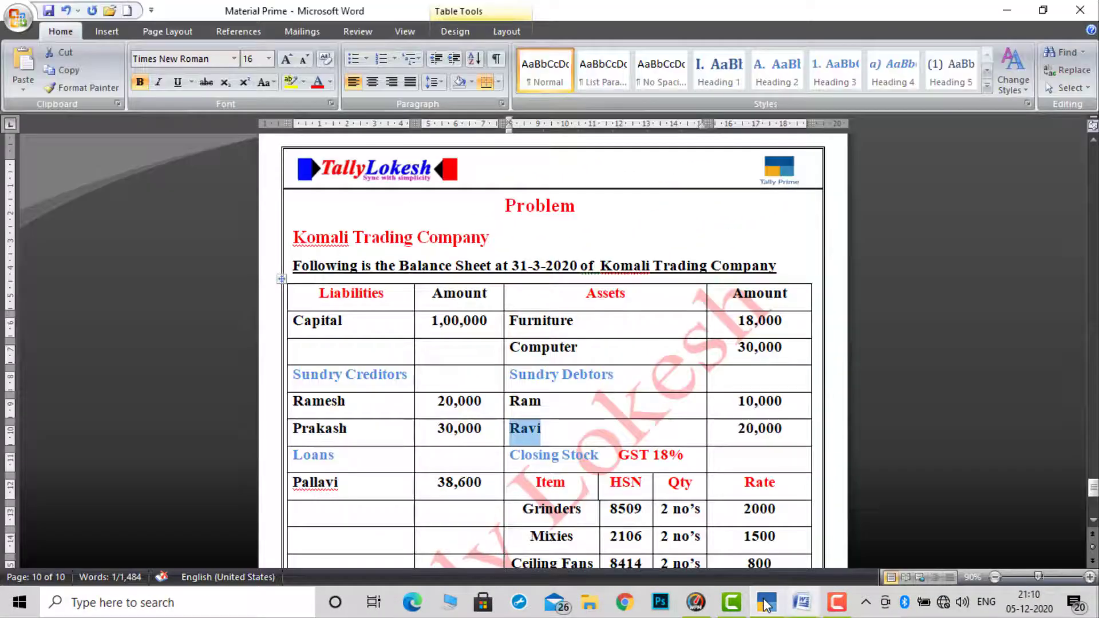
click(1093, 521)
click(1093, 524)
click(1093, 523)
click(1093, 524)
click(1093, 524)
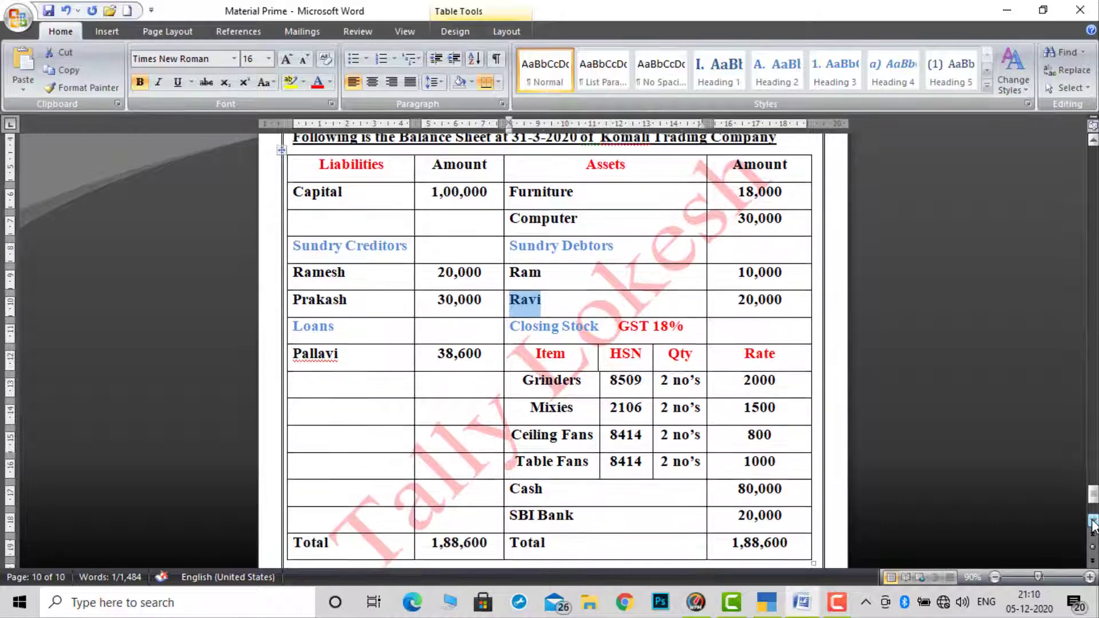
click(1093, 524)
click(1093, 524)
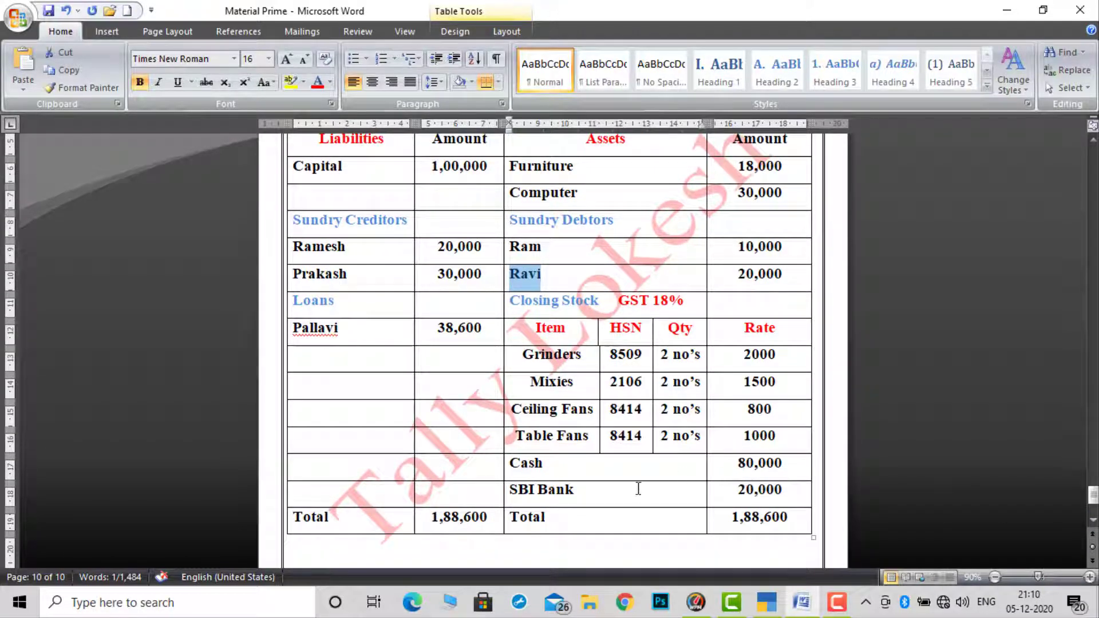
drag(578, 491, 511, 492)
key(ctrl+c)
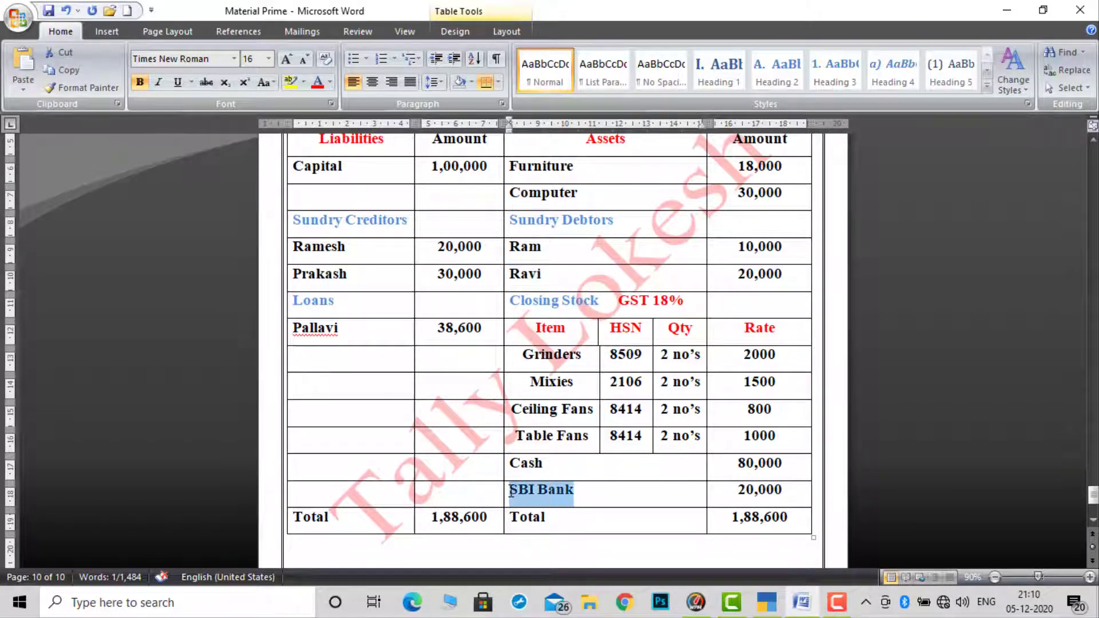
click(767, 603)
key(ctrl+v)
key(Return)
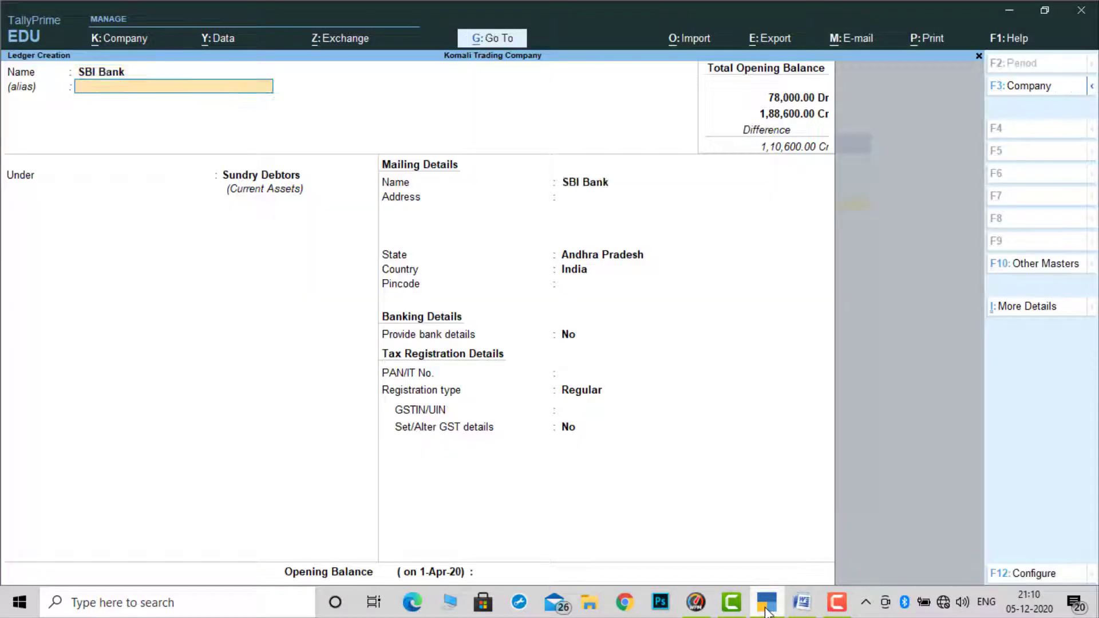
Place the SBI Bank ledger under Bank Accounts and keep Komali Trading Company as the account holder.
key(Return)
text(ba)
key(Return)
key(Return)
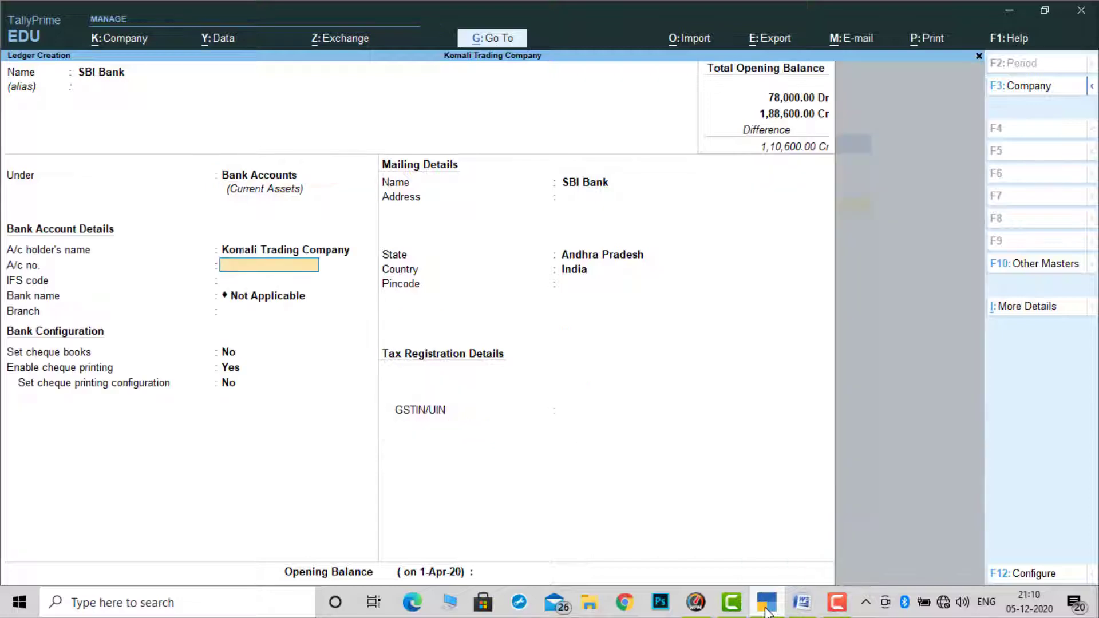
key(Return)
key(Return)
key(Return)
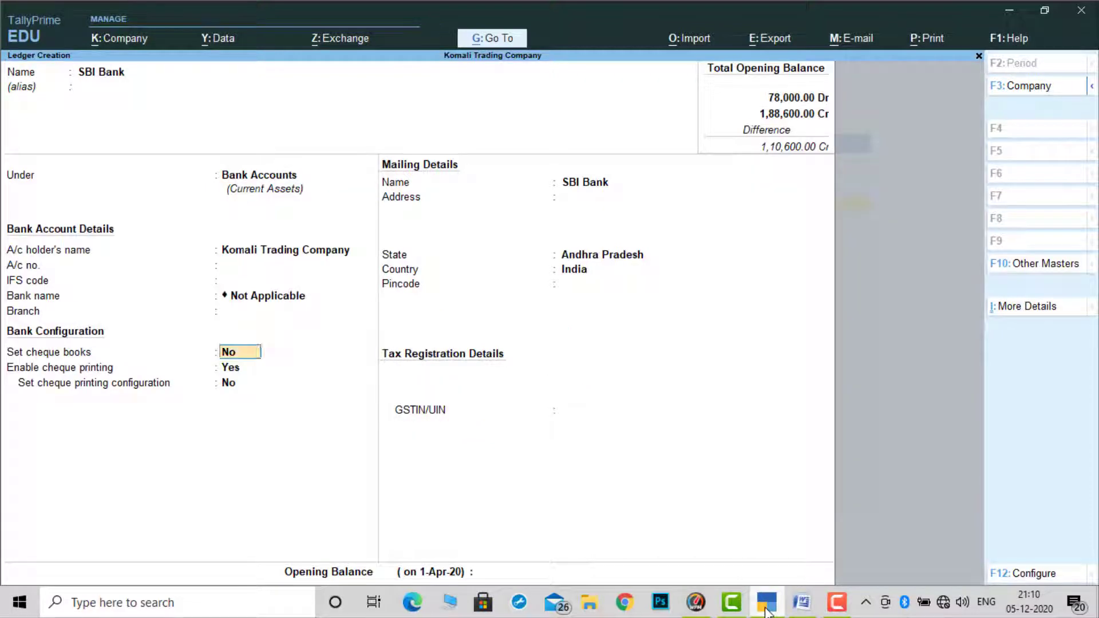
key(Return)
key(Return)
key(Return)
key(Return)
key(Return)
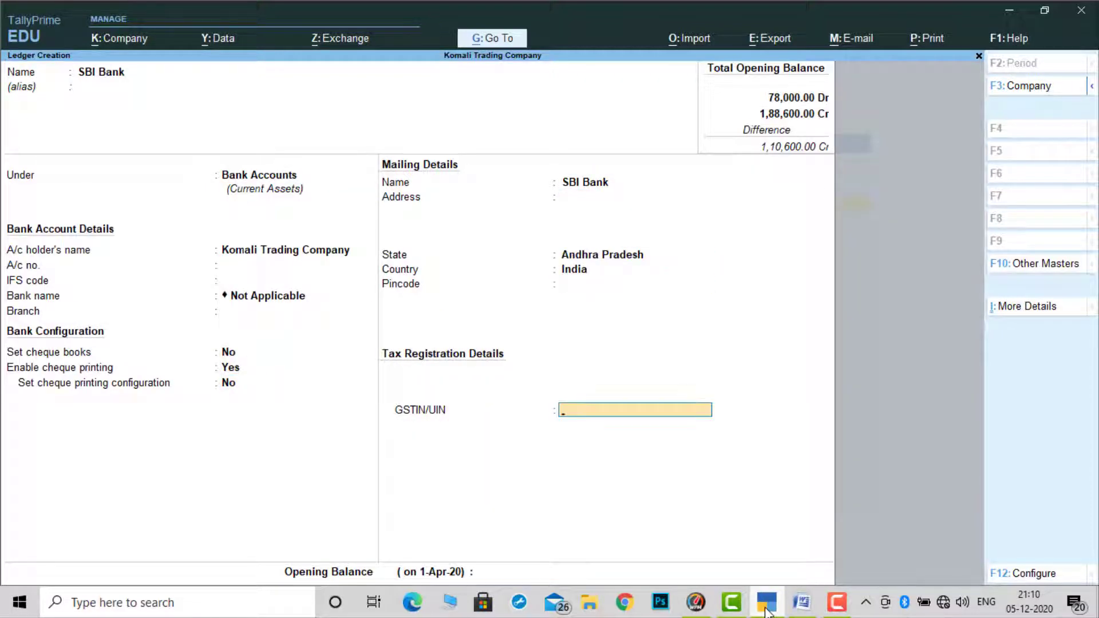
key(Return)
key(Return)
Set the SBI Bank ledger's opening balance to 20000 Dr and save the ledger.
text(20000)
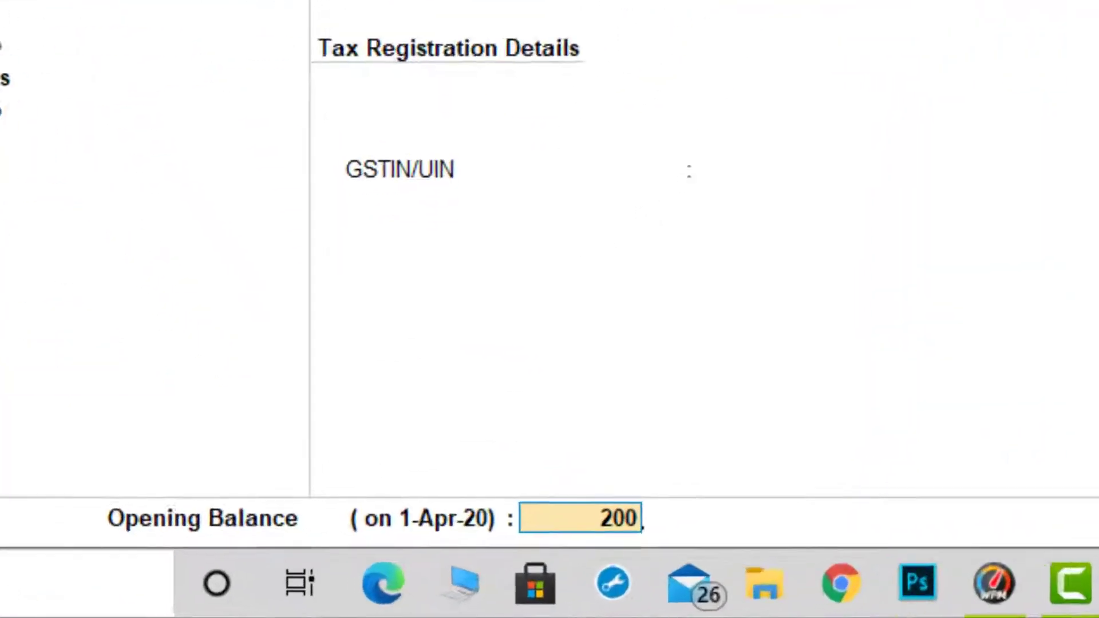
key(Return)
key(Return)
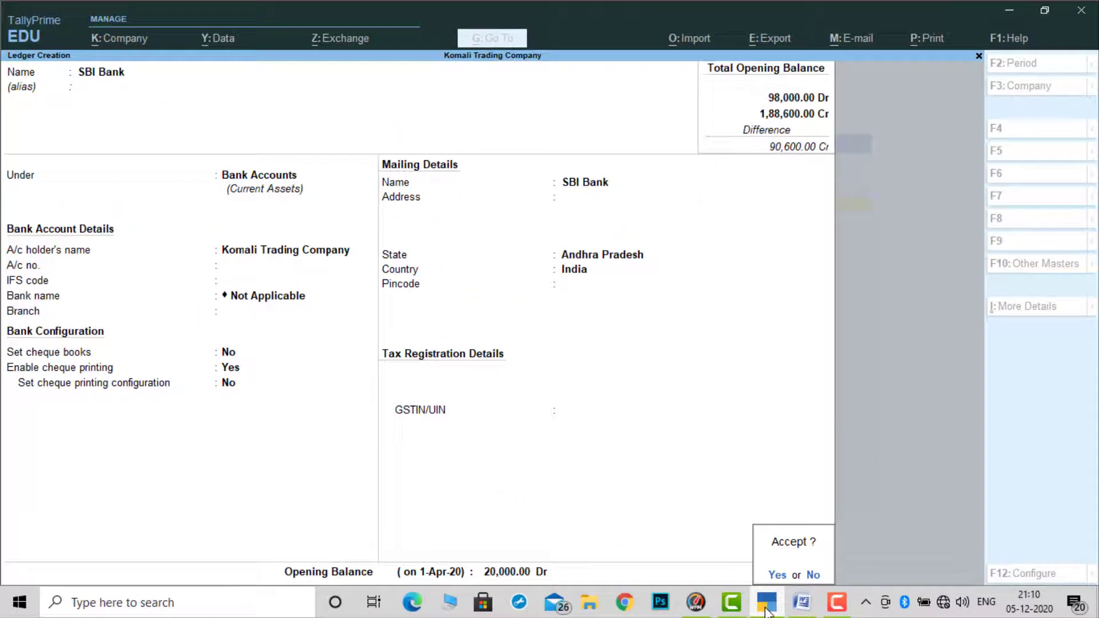
key(Return)
Check the Cash entry in the Word assets column, leave ledger creation and open the existing Cash ledger for alteration in TallyPrime.
click(768, 610)
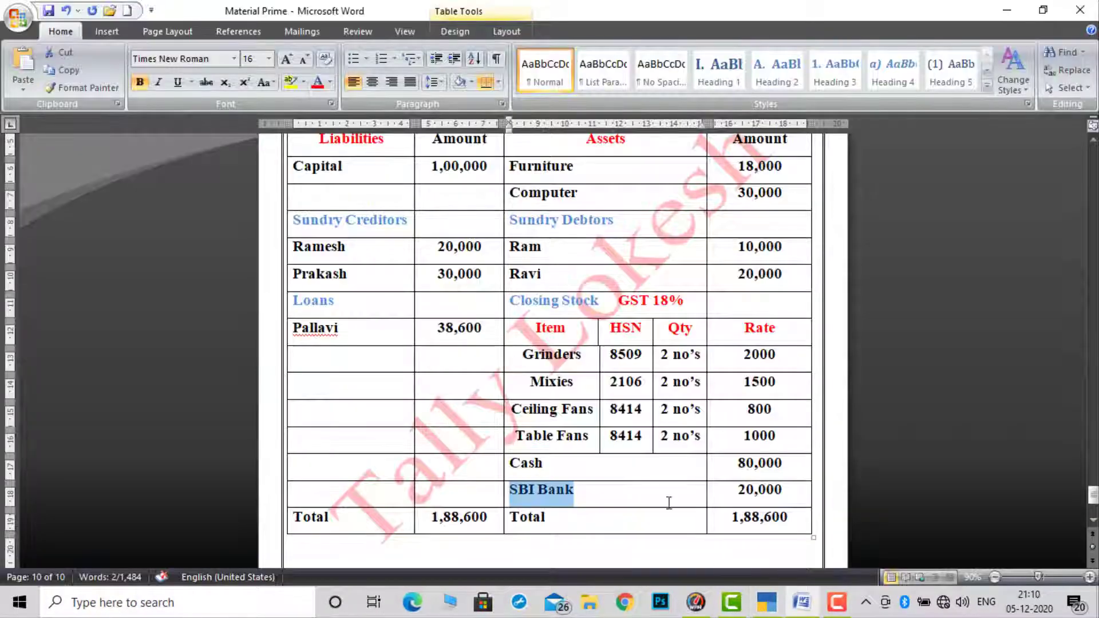
click(585, 477)
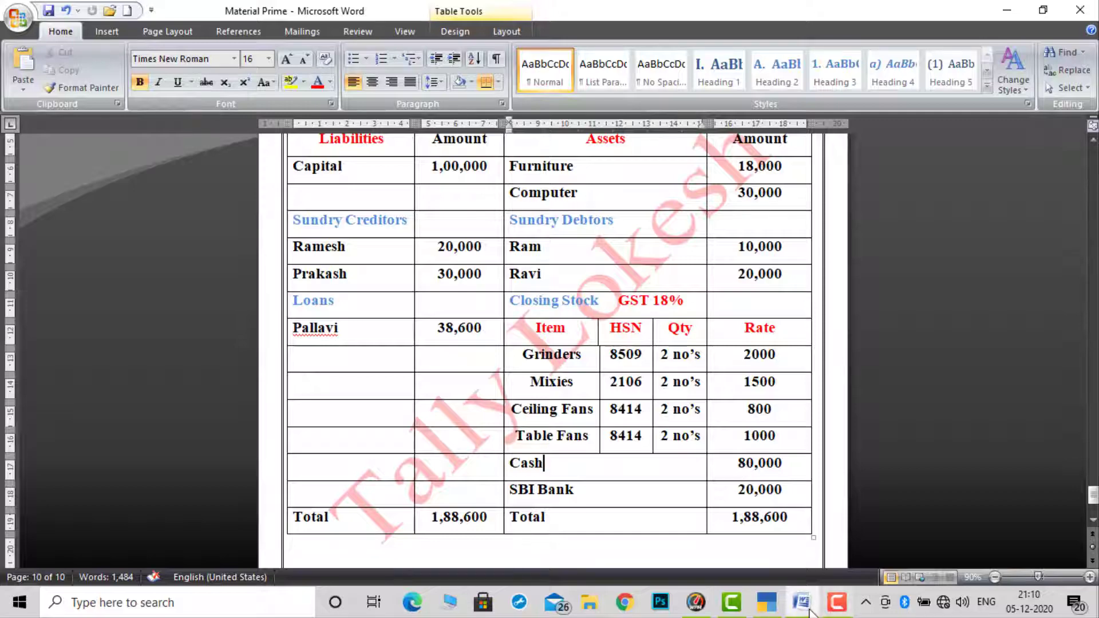
click(759, 609)
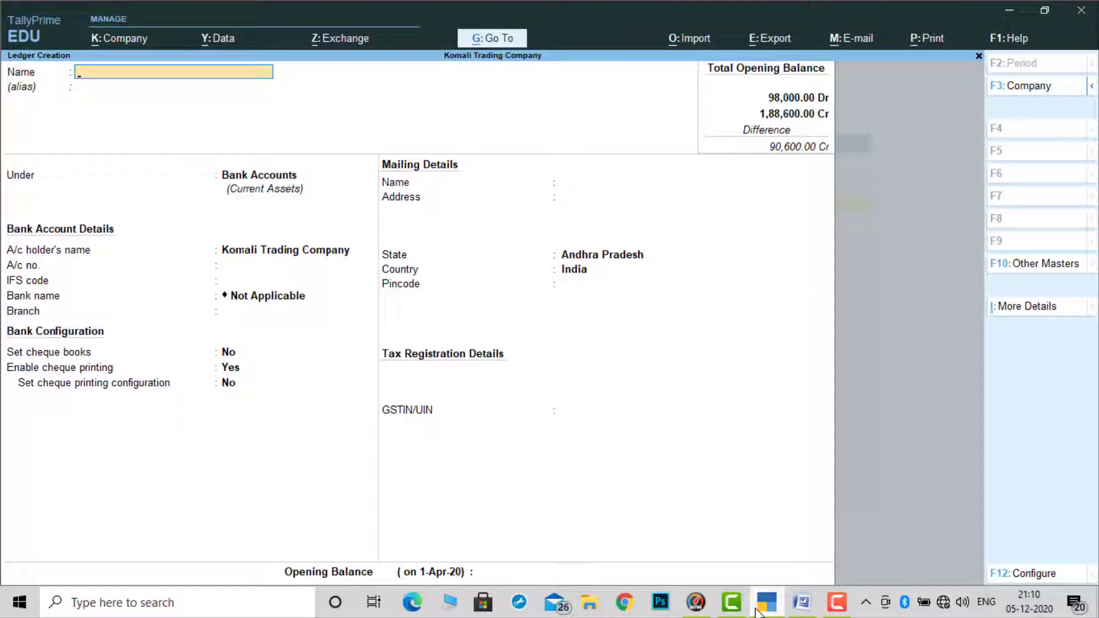
key(Escape)
key(Return)
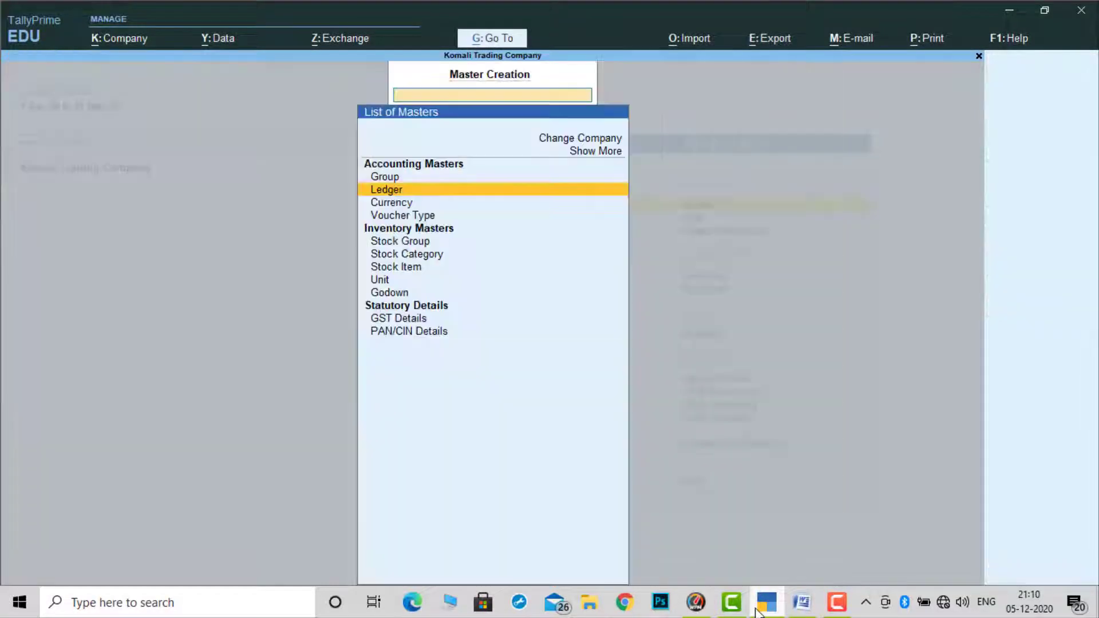
key(Escape)
key(Down)
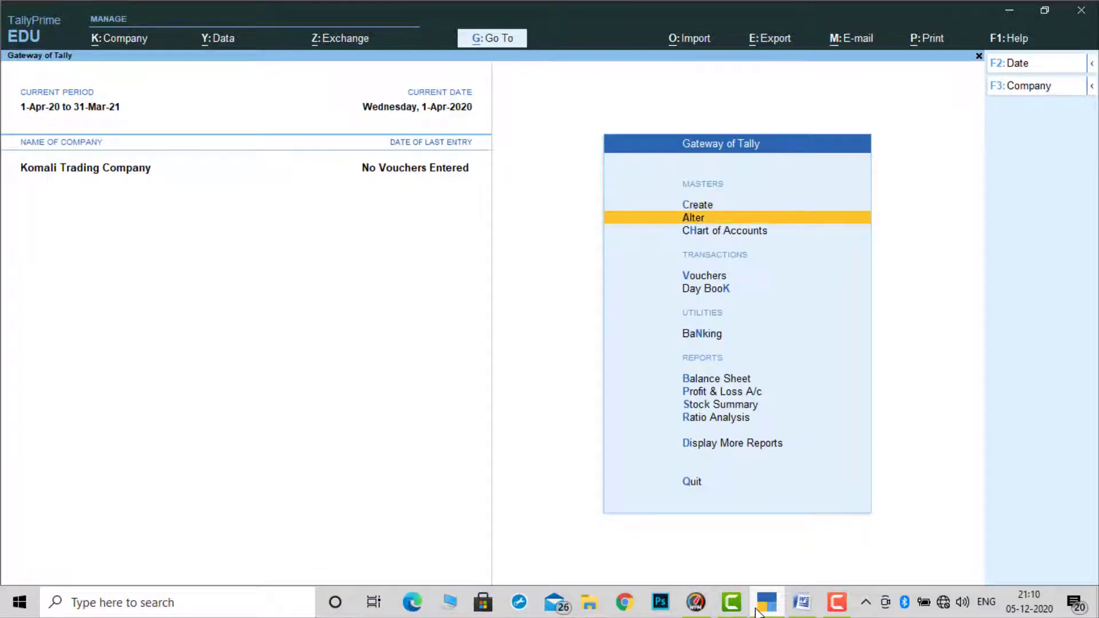
key(Return)
key(Down)
key(Return)
key(Down)
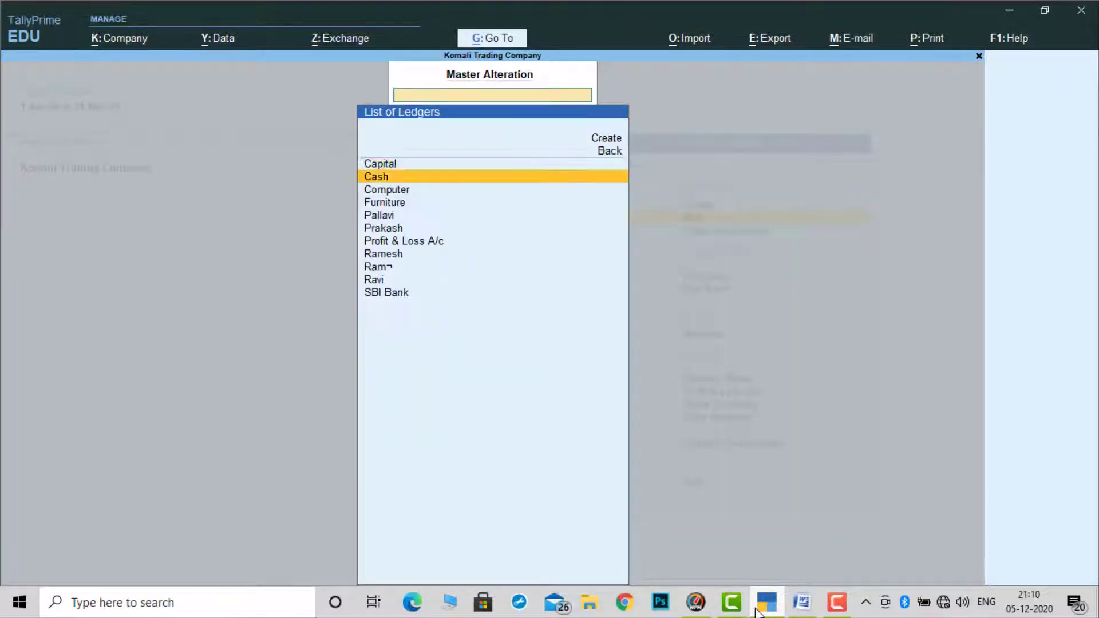
key(Return)
Set the Cash ledger's opening balance to 80000 Dr and save the alteration, leaving its other details as they are.
key(Return)
key(Return)
key(Return)
key(Return)
key(Return)
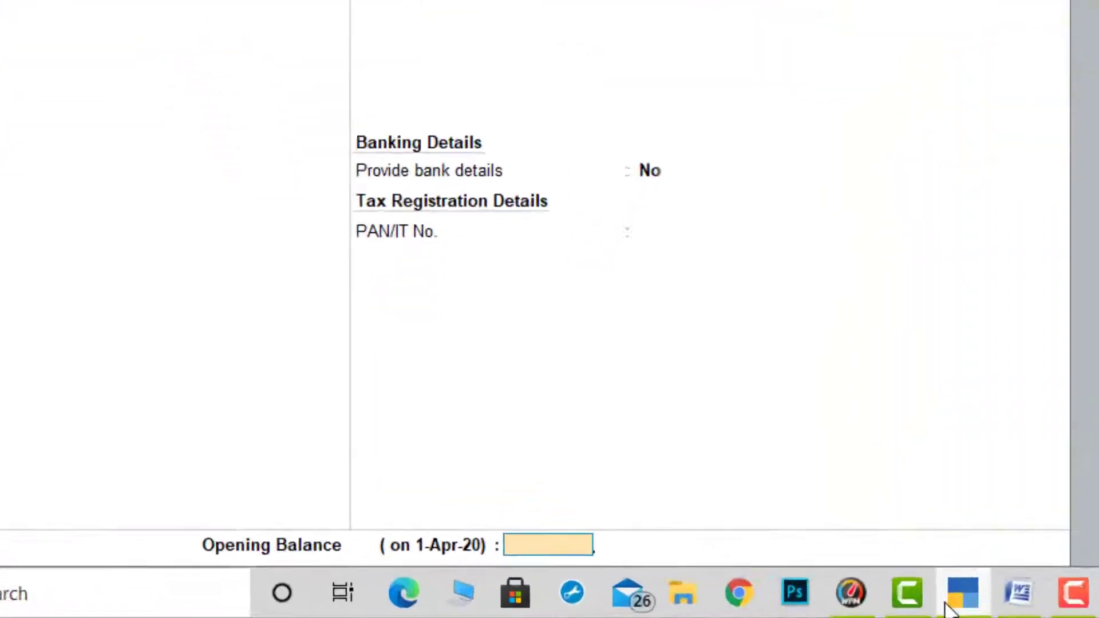
text(80000)
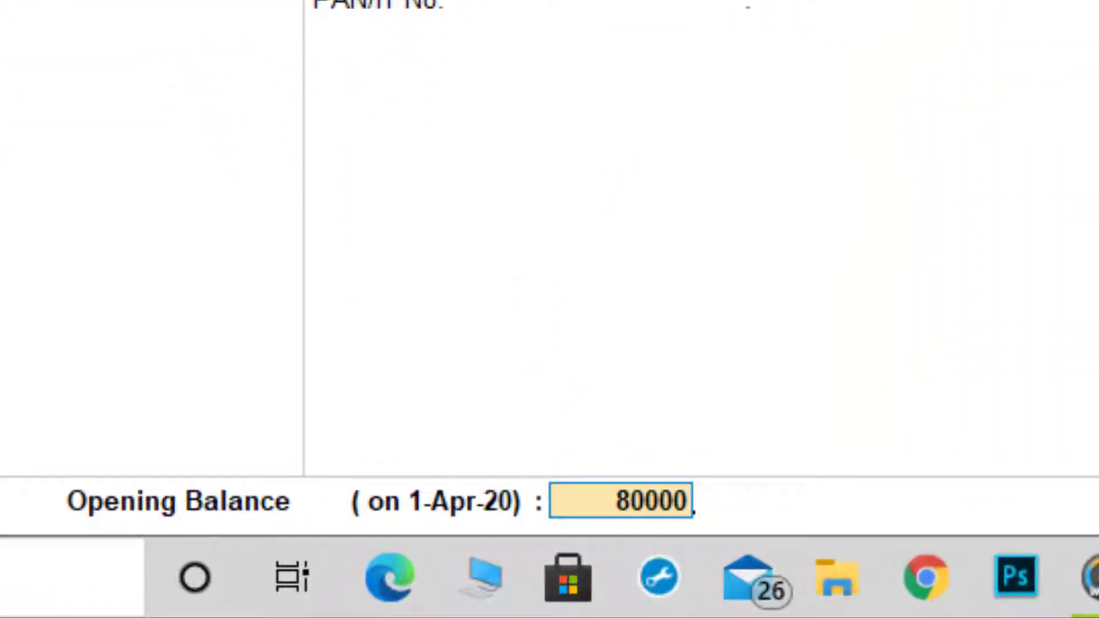
key(Return)
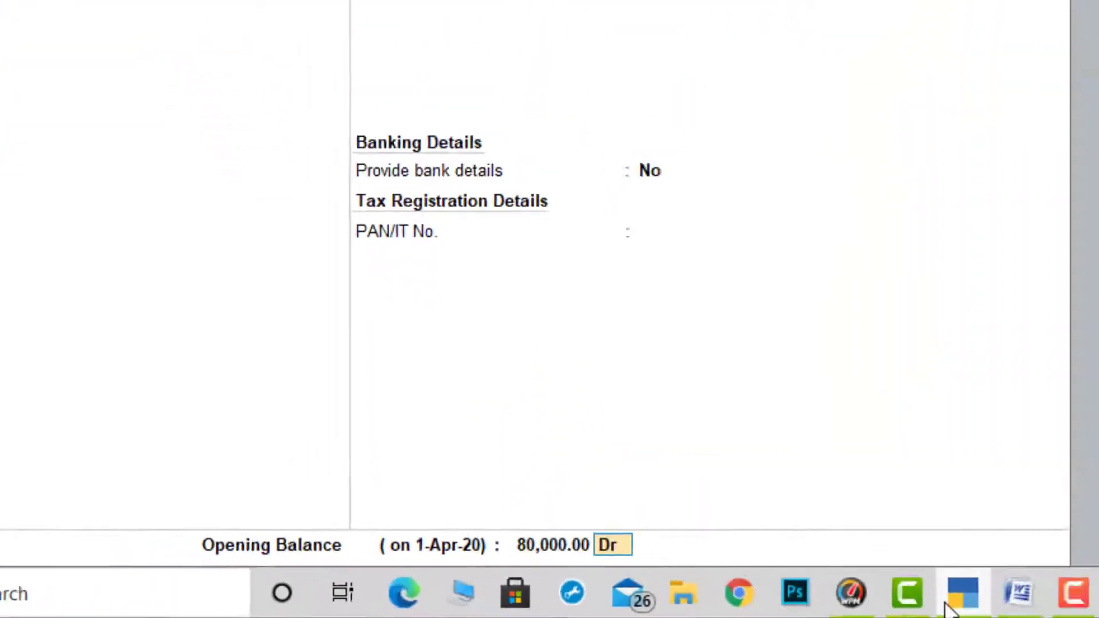
key(Return)
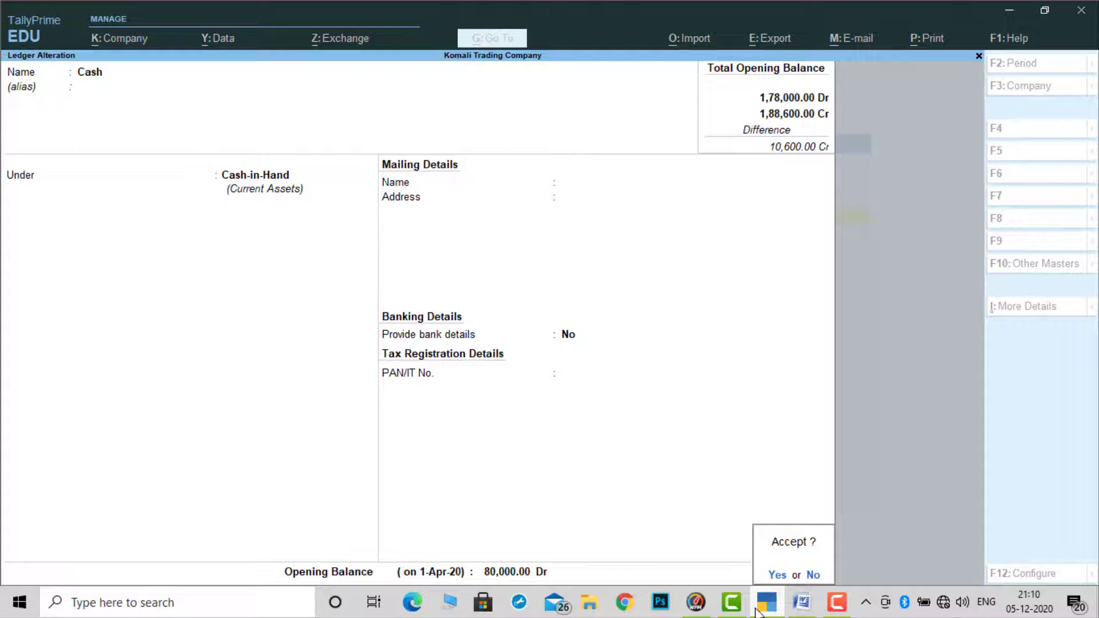
key(Return)
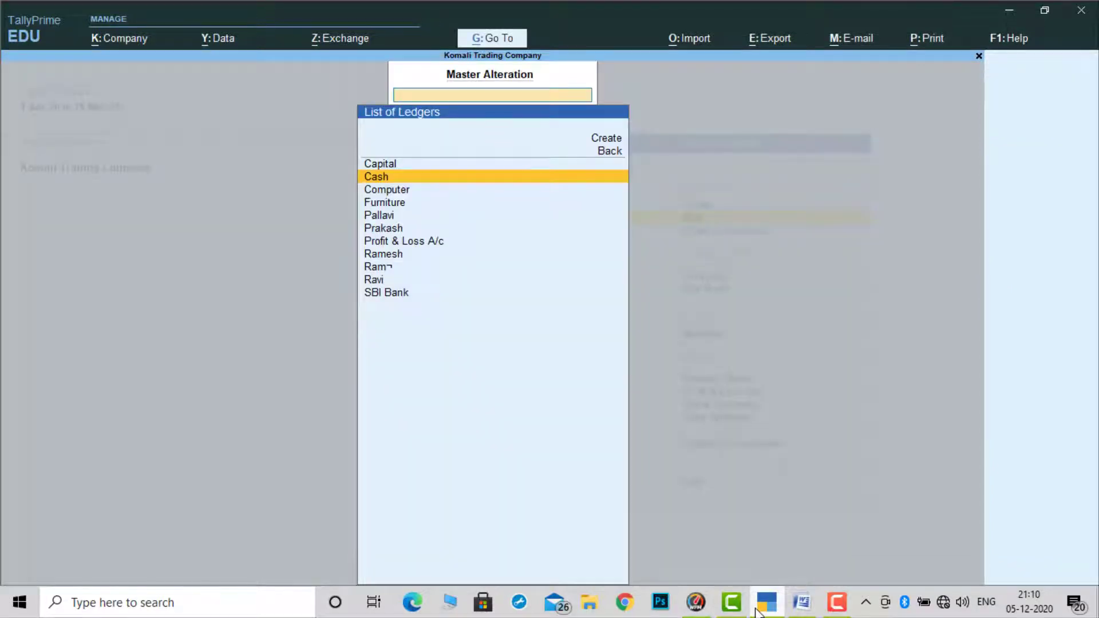
Leave master alteration and start a simple unit of measure with the symbol nos and a blank formal name.
key(Escape)
key(Escape)
key(Up)
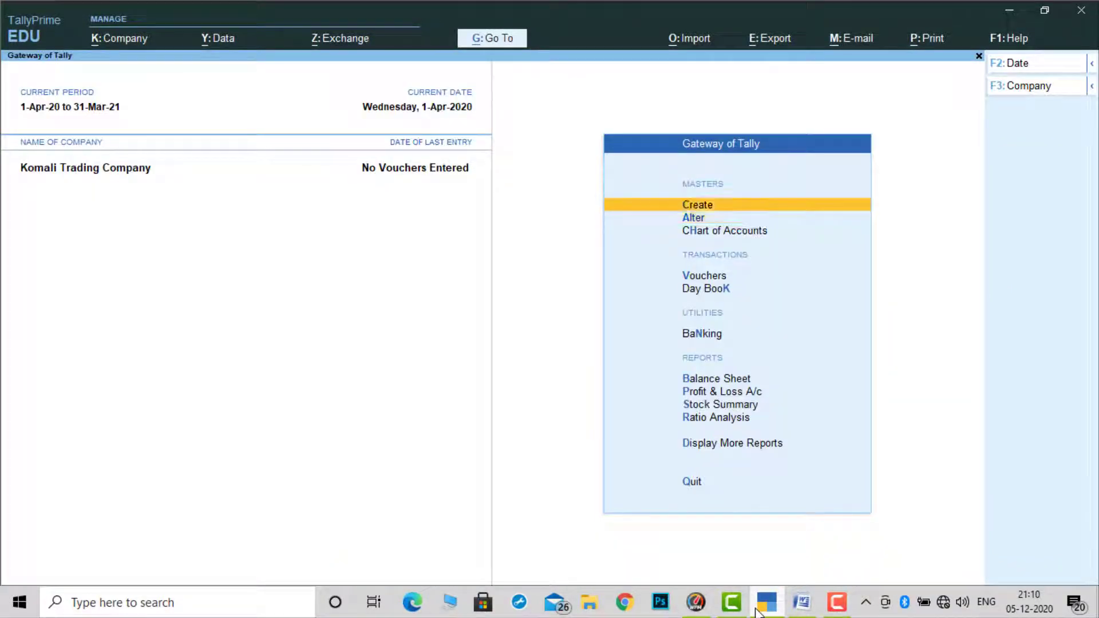
key(Return)
key(Down)
key(Down)
key(Down)
key(Down)
key(Down)
key(Down)
key(Down)
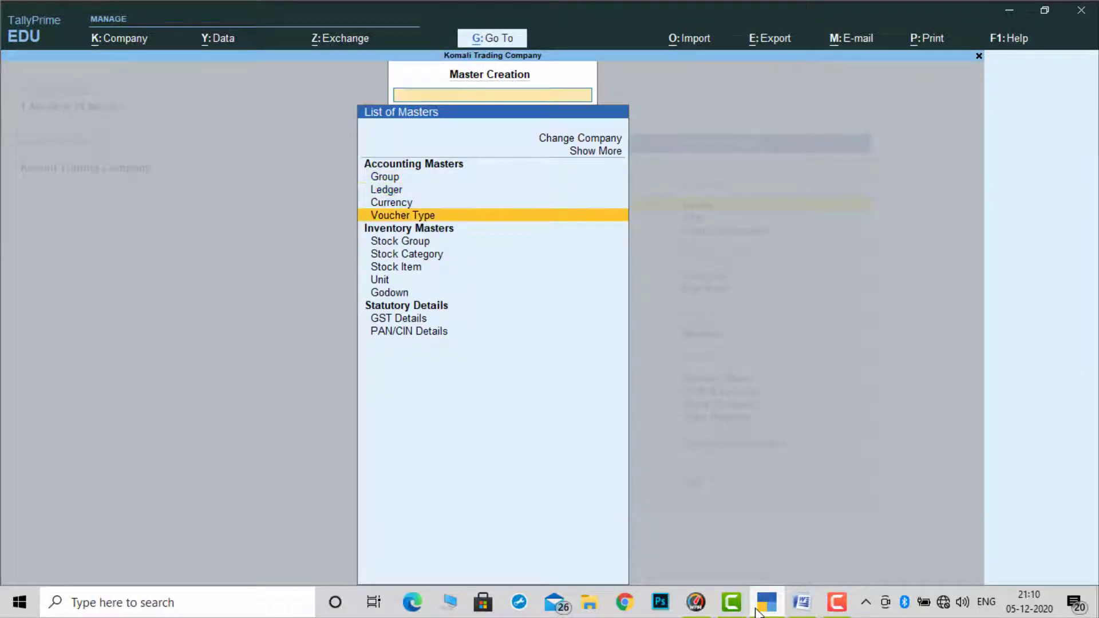
key(Return)
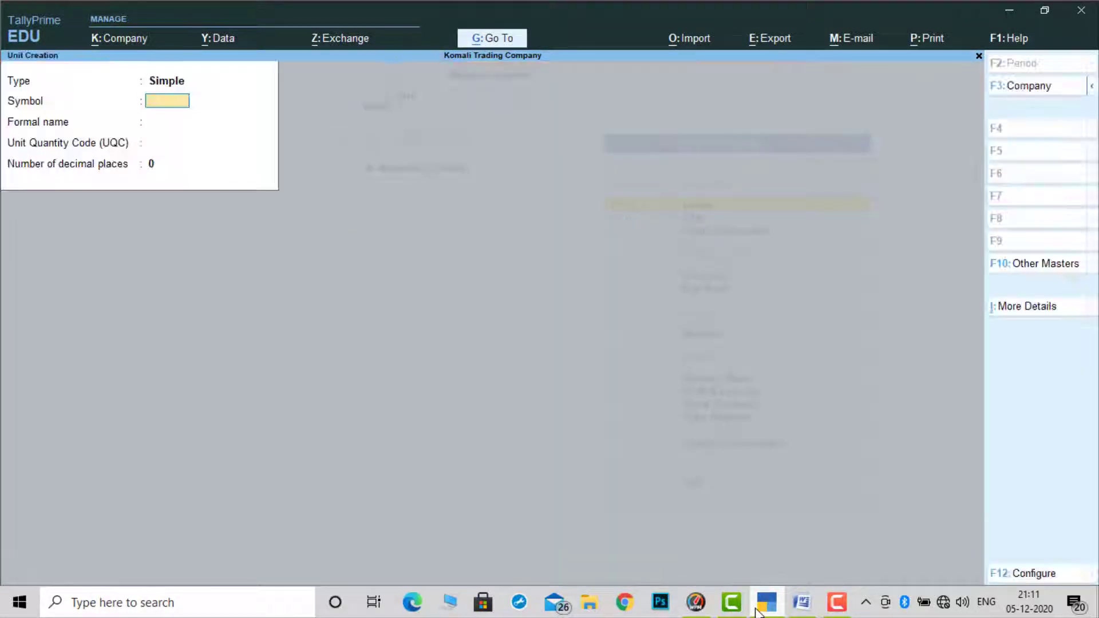
text(NOS)
text(nos)
key(Return)
key(Return)
Assign the unit quantity code NOS-NUMBERS with 0 decimal places, save the unit and leave unit creation.
text(no)
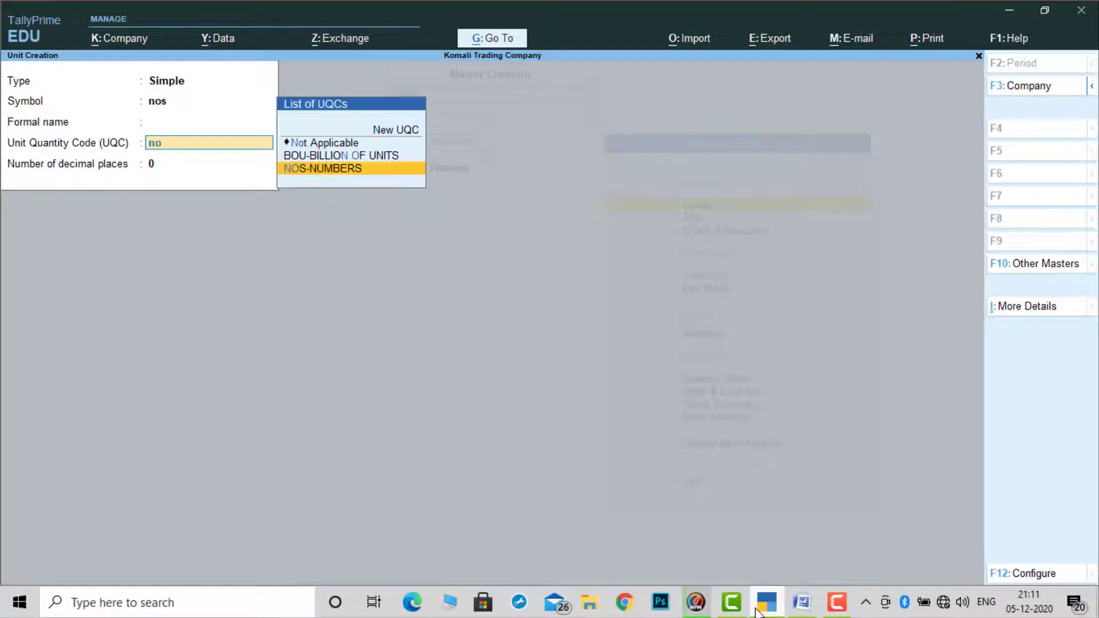
key(Return)
key(Return)
key(y)
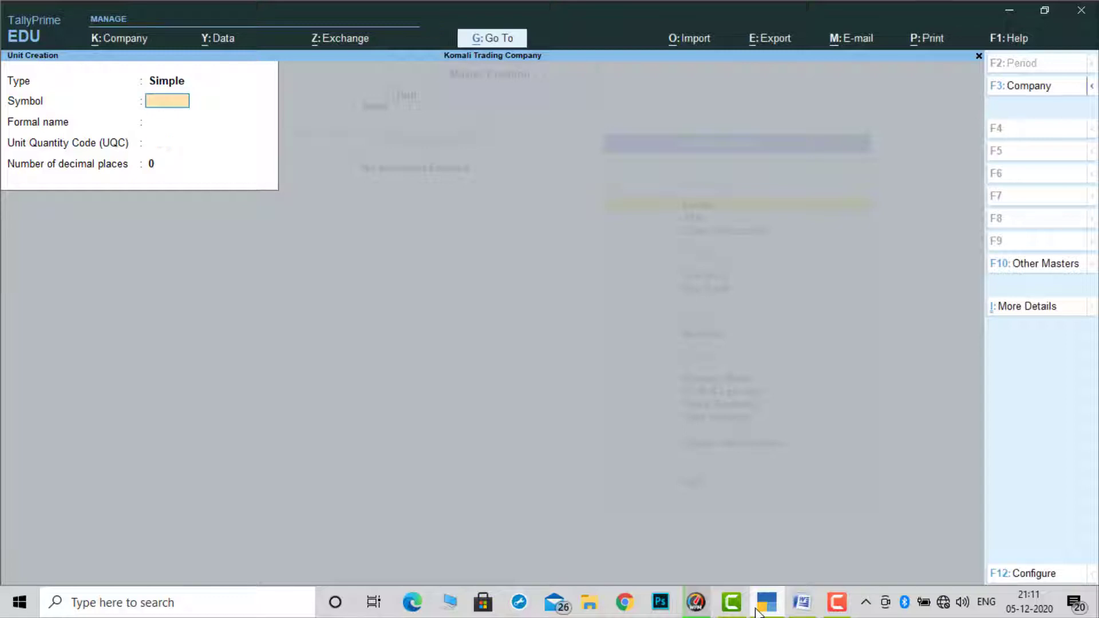
key(Escape)
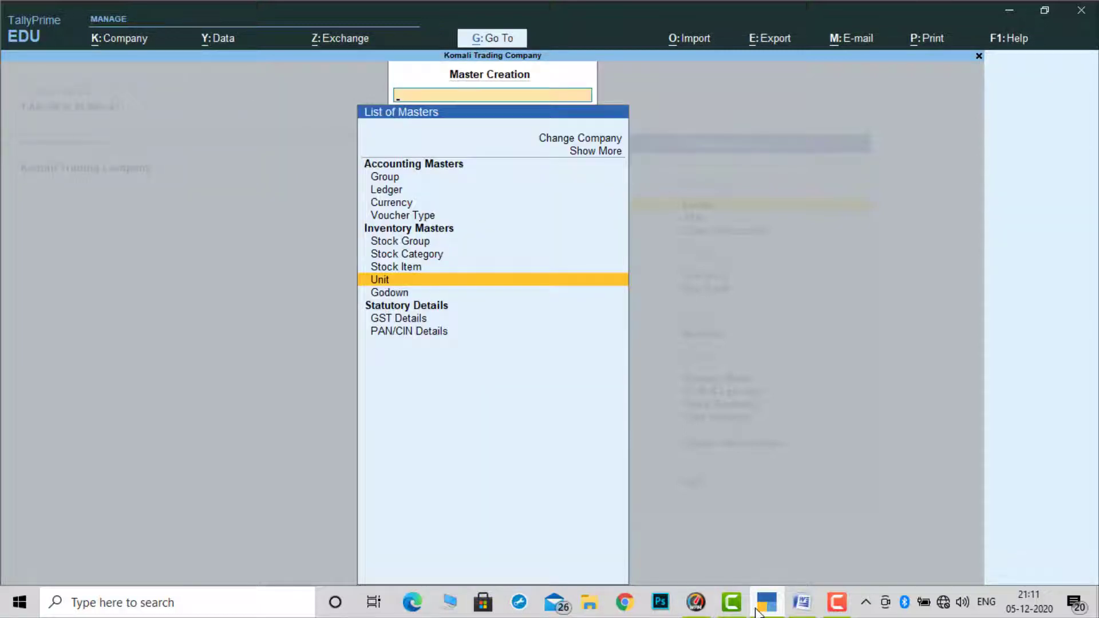
Start a new stock item and copy Grinders from the closing stock list in Word into its name.
key(Up)
key(Return)
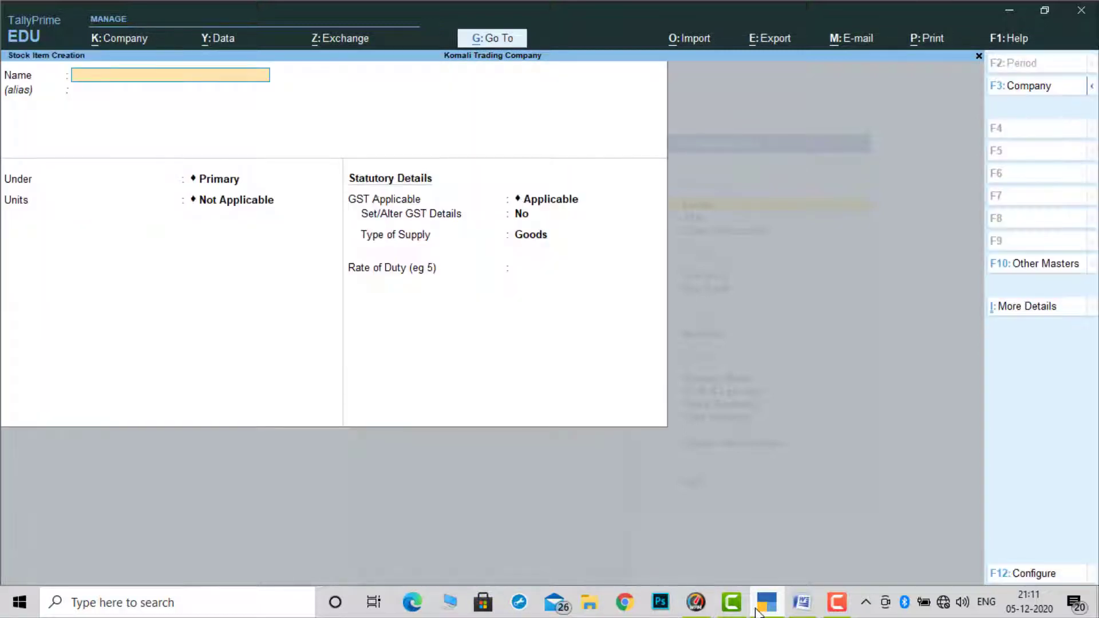
click(802, 606)
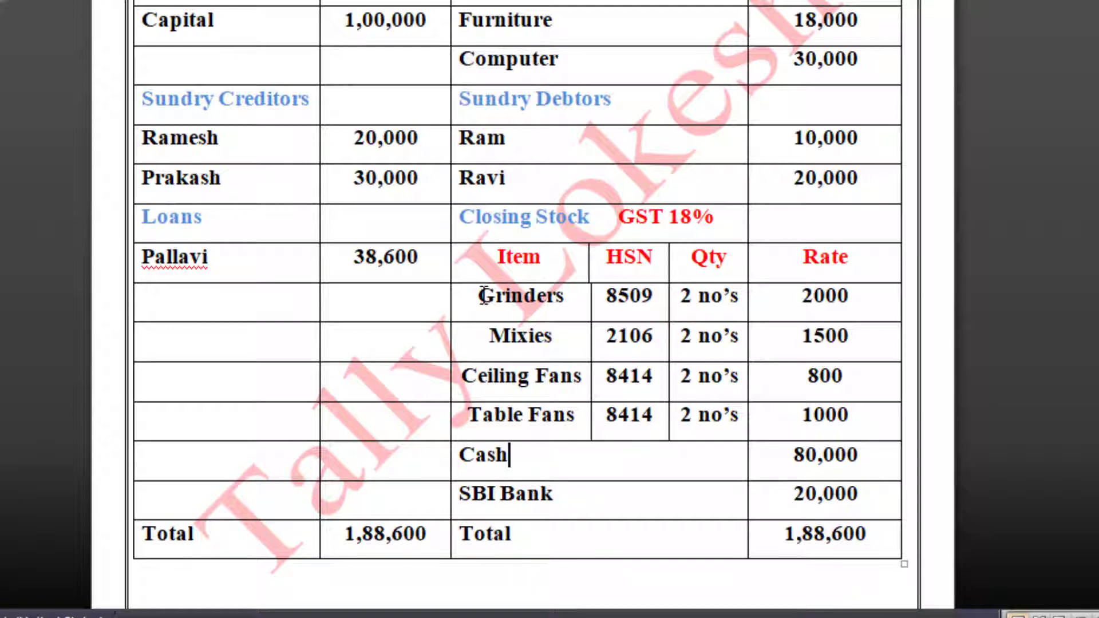
drag(484, 296, 566, 300)
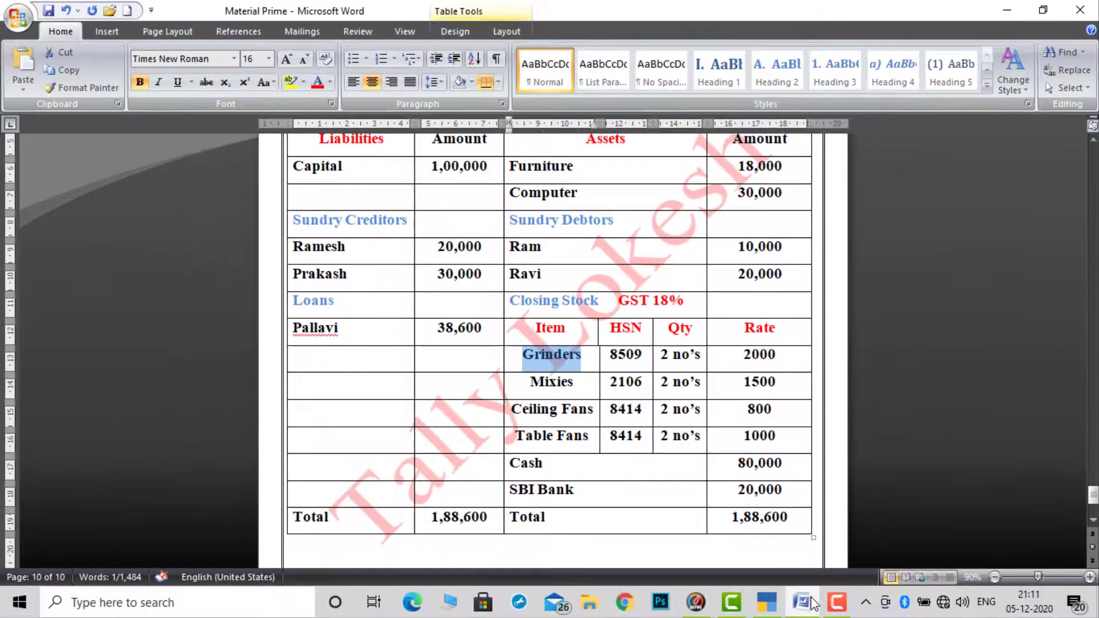
click(803, 605)
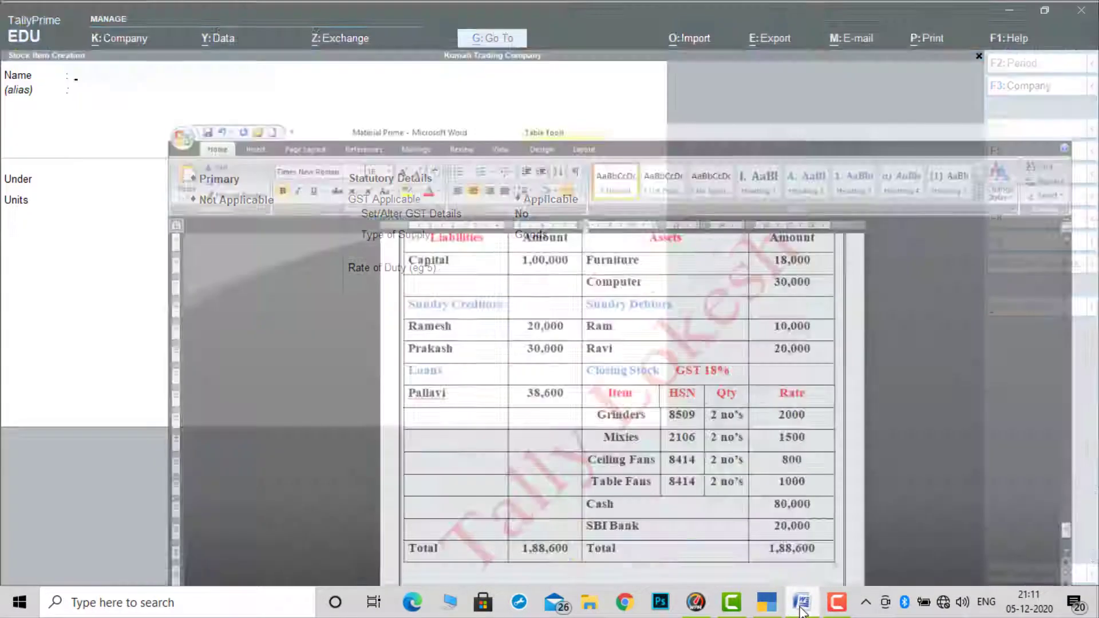
key(ctrl+alt+v)
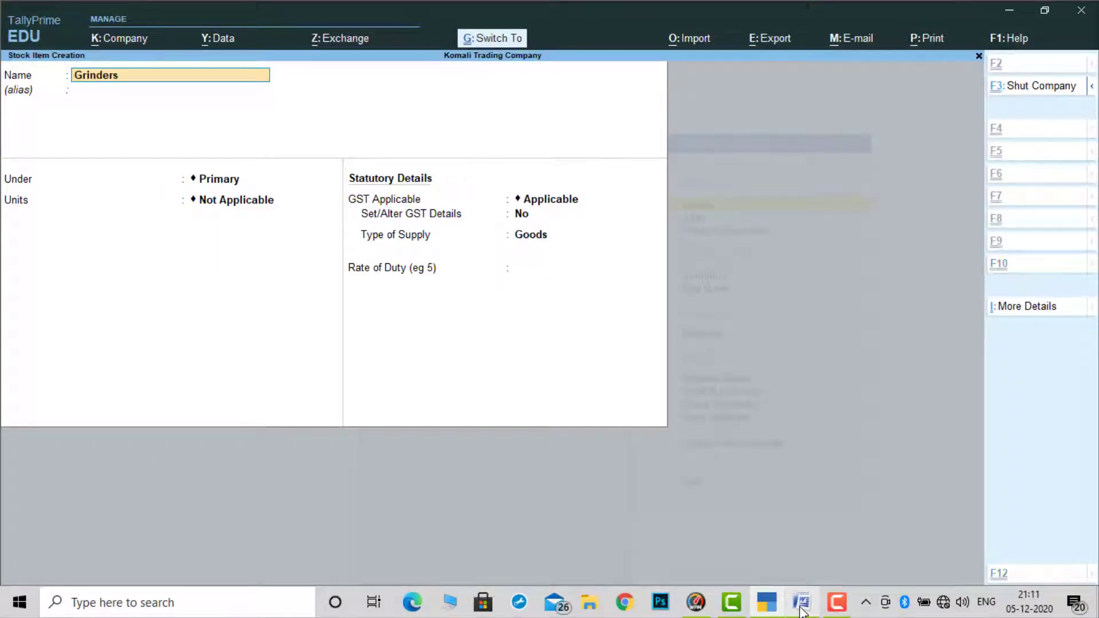
Keep the Grinders item under Primary, set its units to nos and keep GST as Applicable.
key(Return)
key(Return)
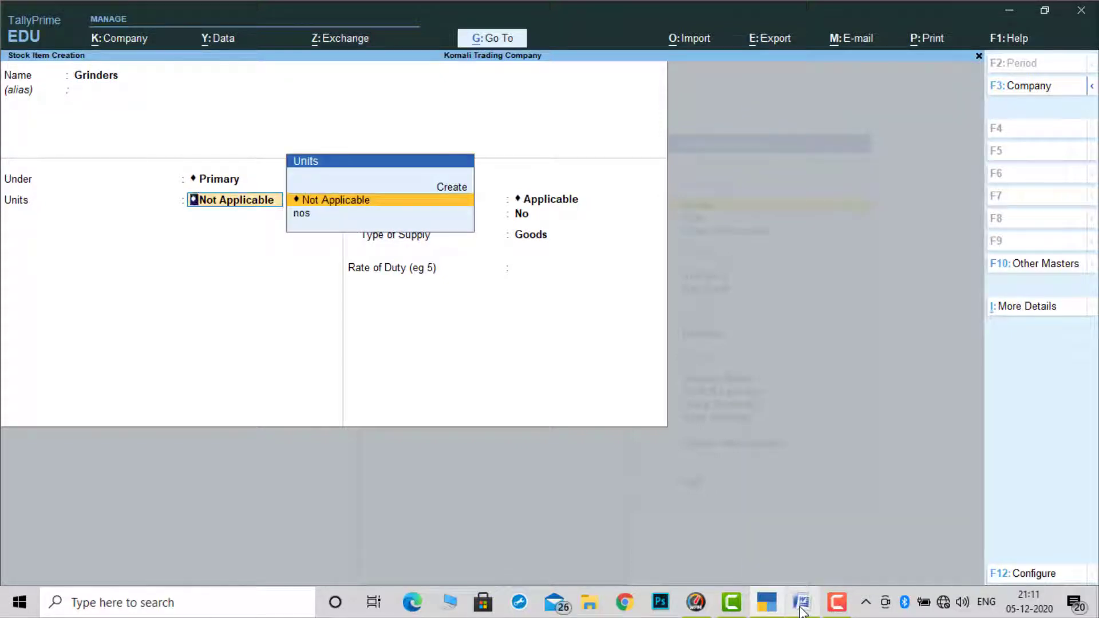
key(Down)
key(Return)
key(Return)
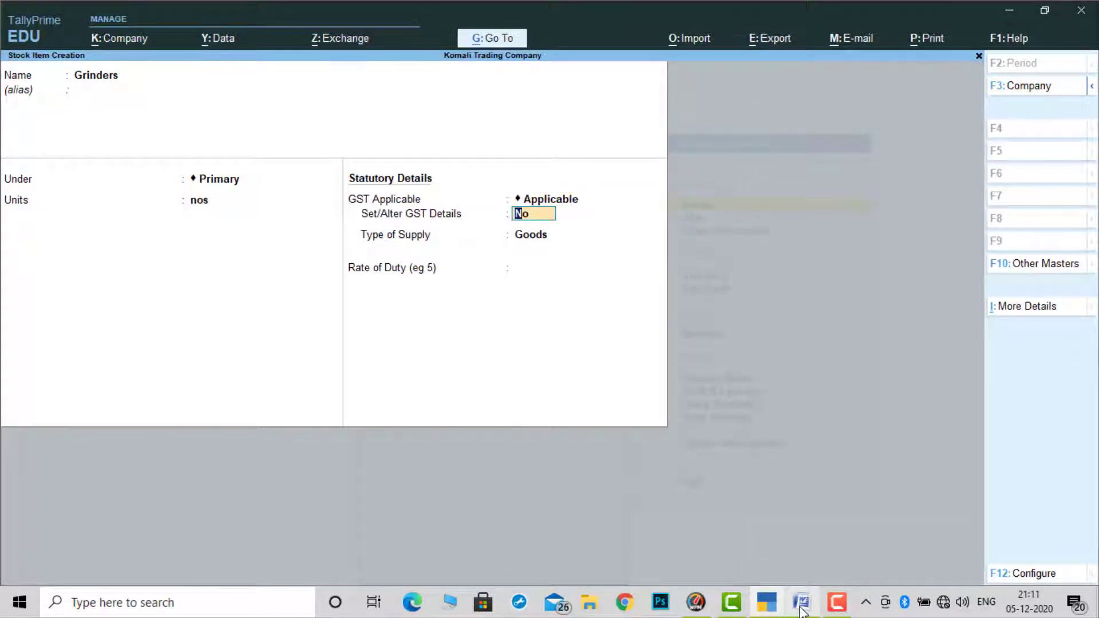
Enable GST details for Grinders and enter HSN/SAC 8509 from the Word table, keeping Is non-GST goods at No.
text(y)
key(Return)
key(Return)
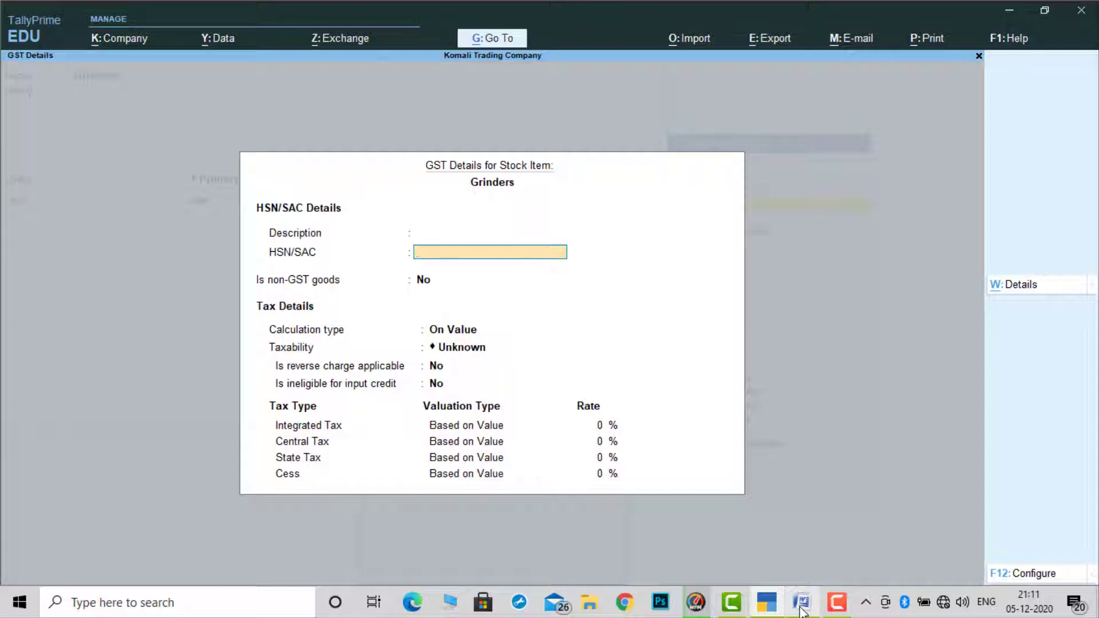
click(801, 611)
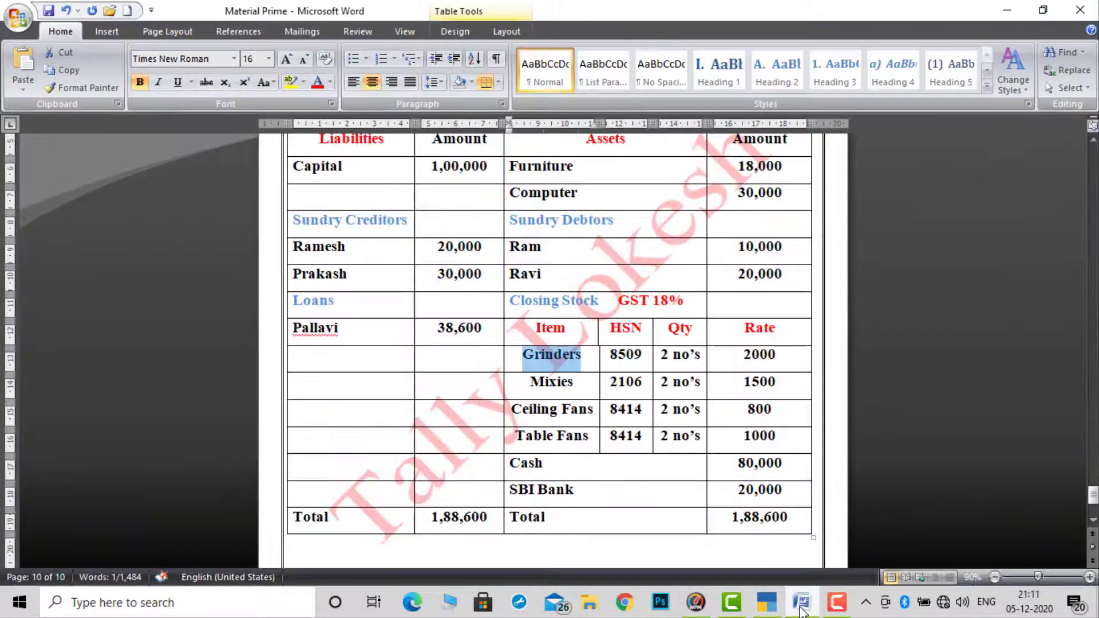
click(801, 612)
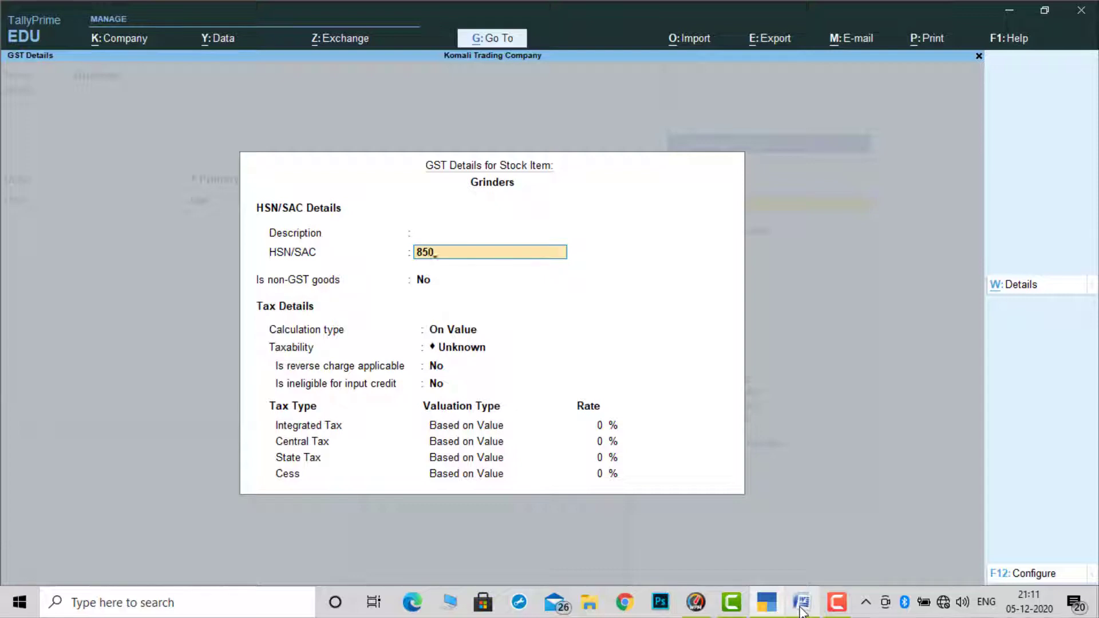
key(Return)
key(Return)
key(Return)
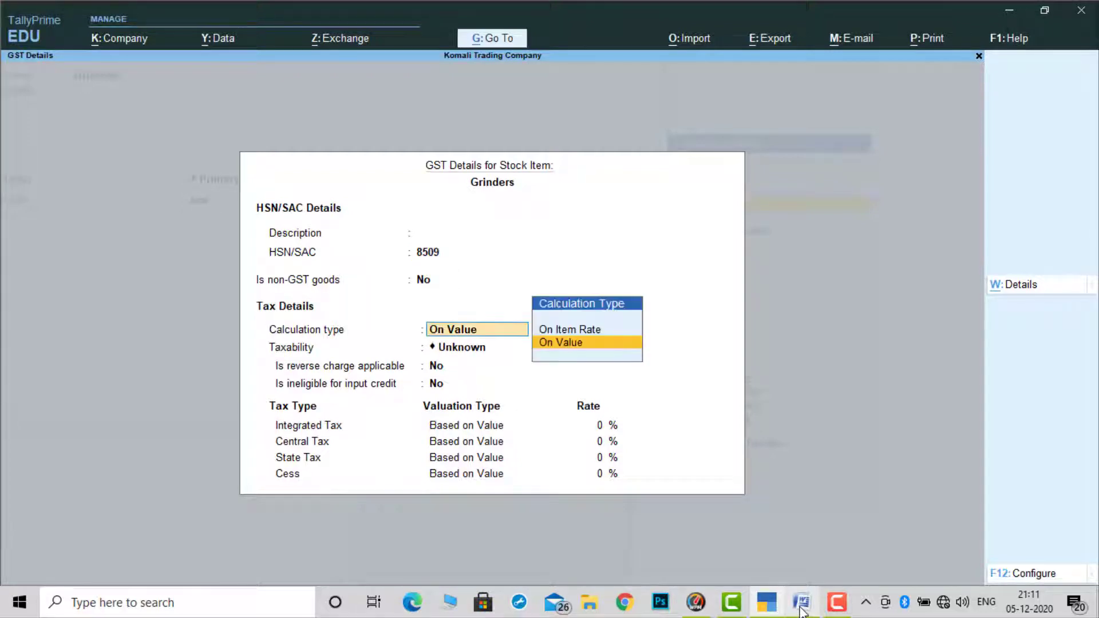
Set Grinders' taxability to Taxable, keeping calculation On Value and reverse charge and input credit ineligibility at No.
key(Down)
key(Down)
key(Down)
key(Return)
key(Return)
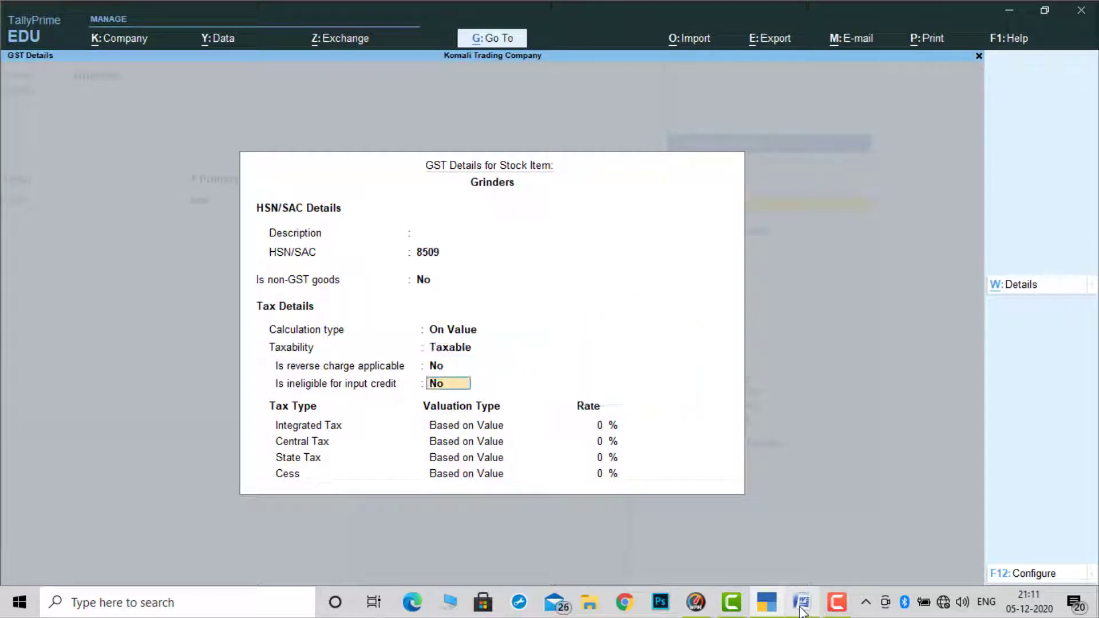
key(Return)
Set the integrated tax rate to 18% as given in Word, keep central and state tax at 9%, and accept the GST details.
click(801, 611)
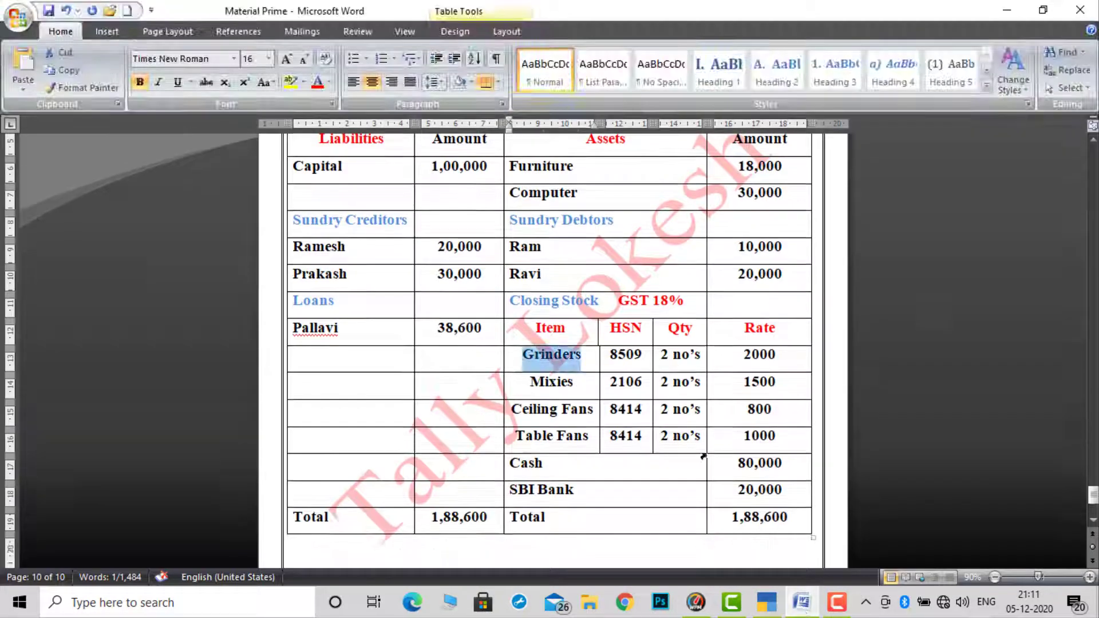
drag(620, 299, 681, 299)
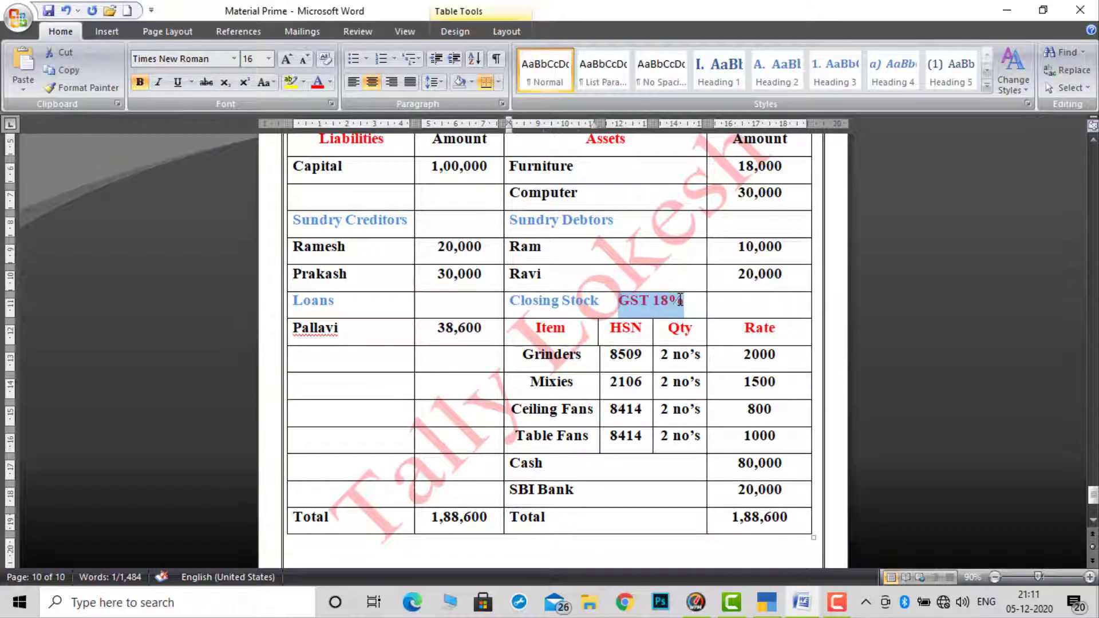
click(804, 601)
key(Return)
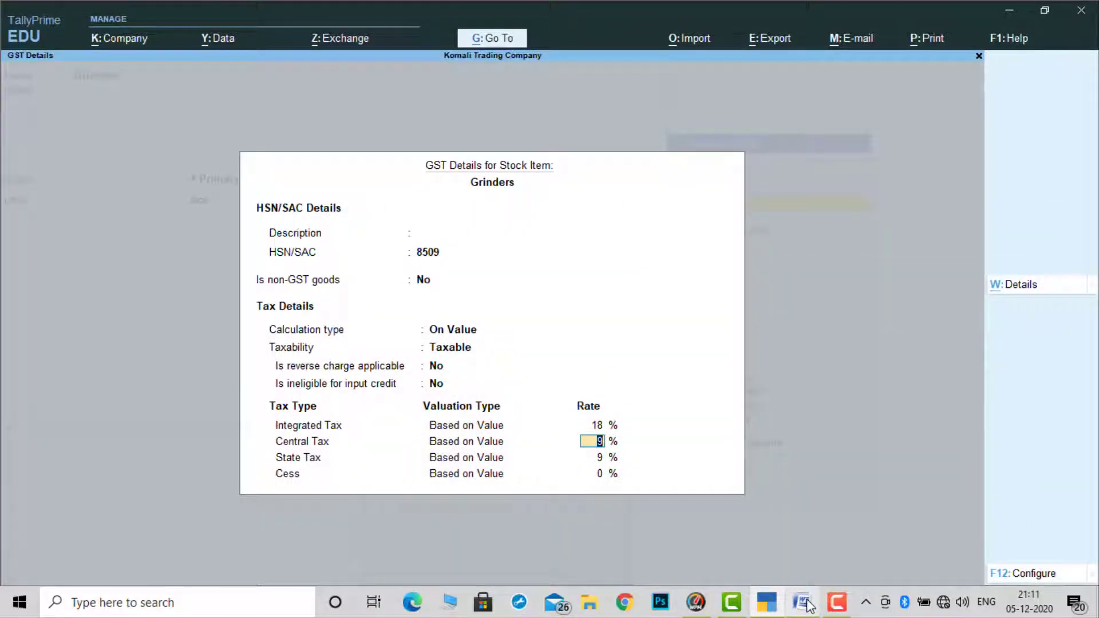
key(Return)
key(Return)
key(Return)
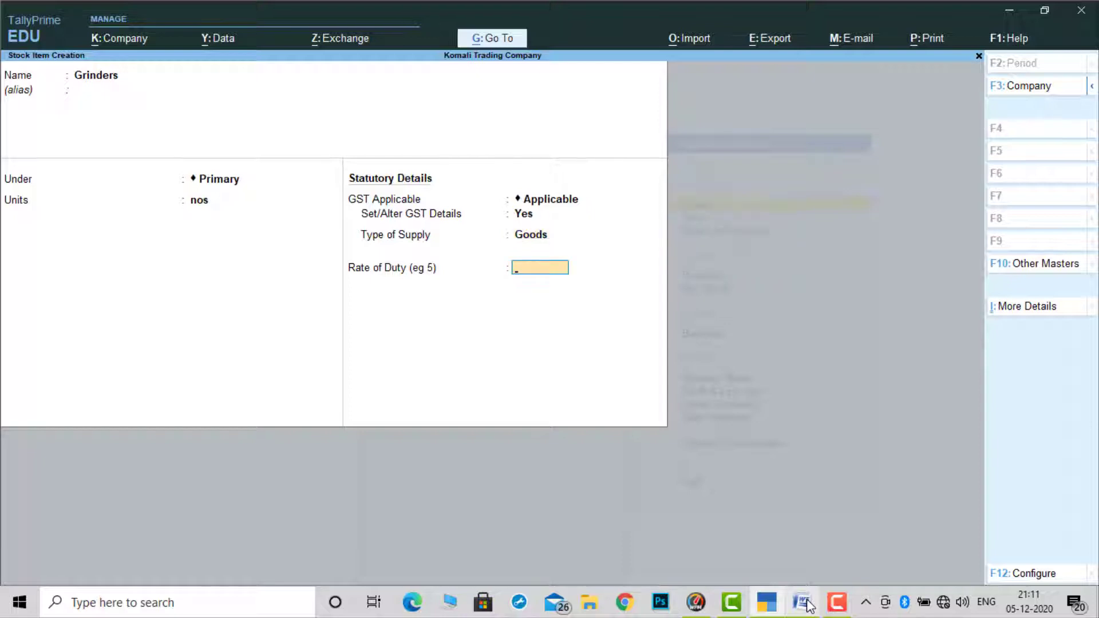
Configure stock item creation to provide opening balances for stock items, keep all other configuration options as they are, and accept.
key(Return)
key(Escape)
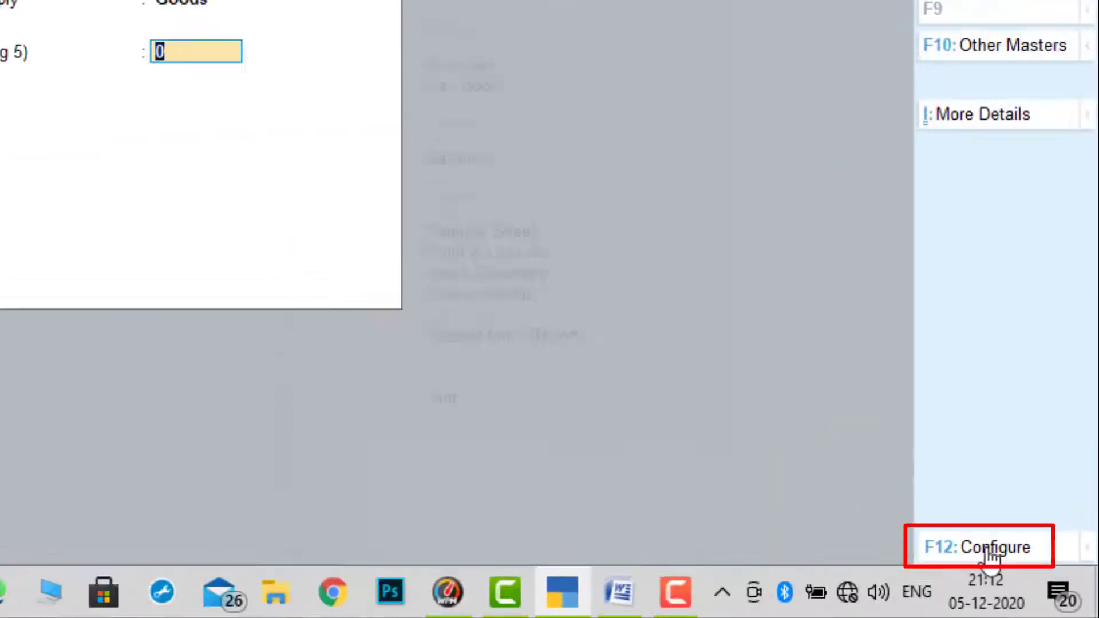
click(989, 549)
key(Return)
key(Return)
key(Return)
key(Return)
key(Return)
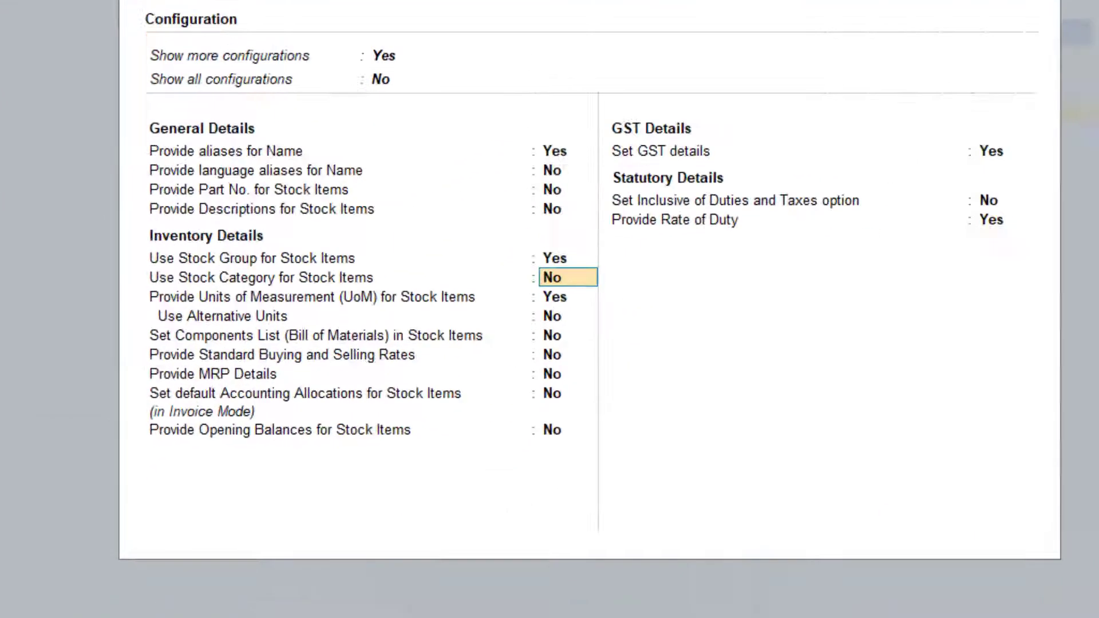
key(Return)
key(Return)
key(Return)
key(Return)
key(Return)
key(Return)
key(Return)
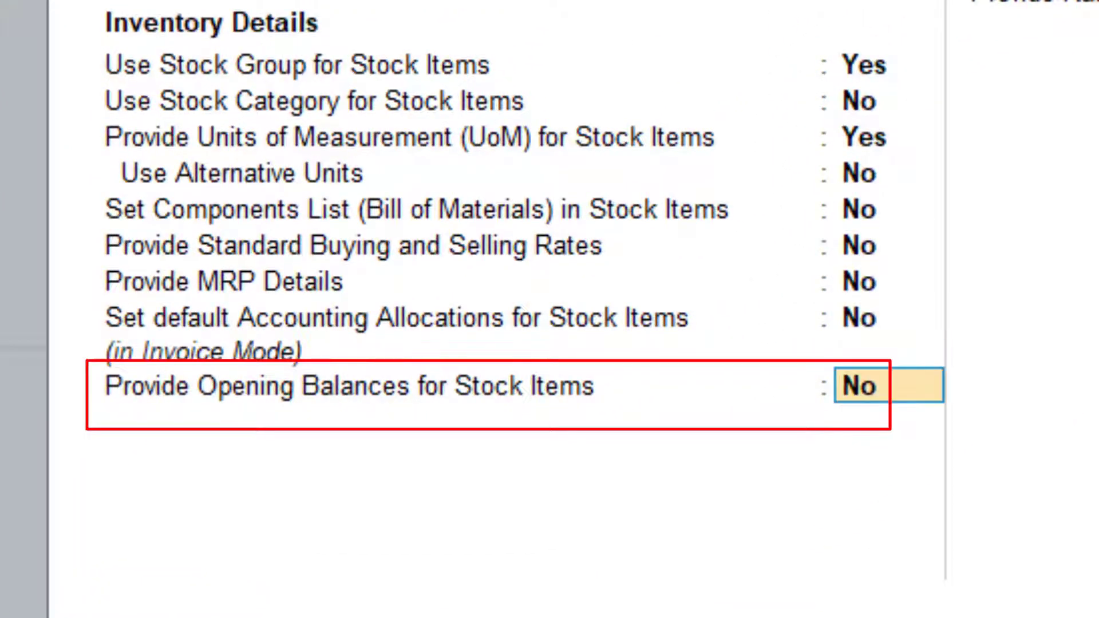
text(y)
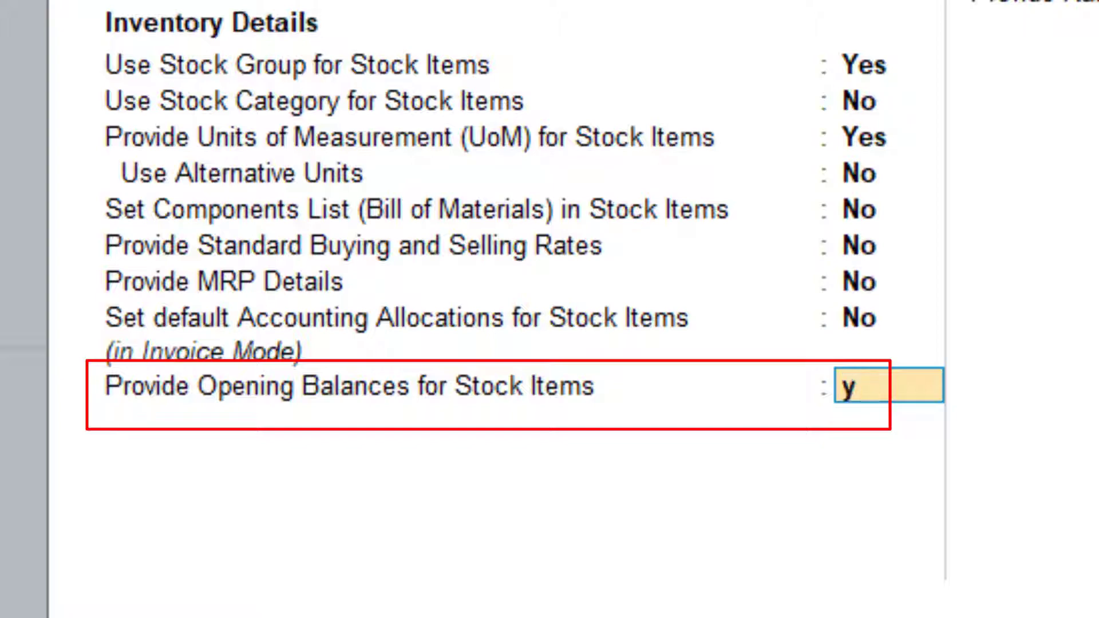
key(Return)
key(Return)
key(Return)
key(Return)
key(Return)
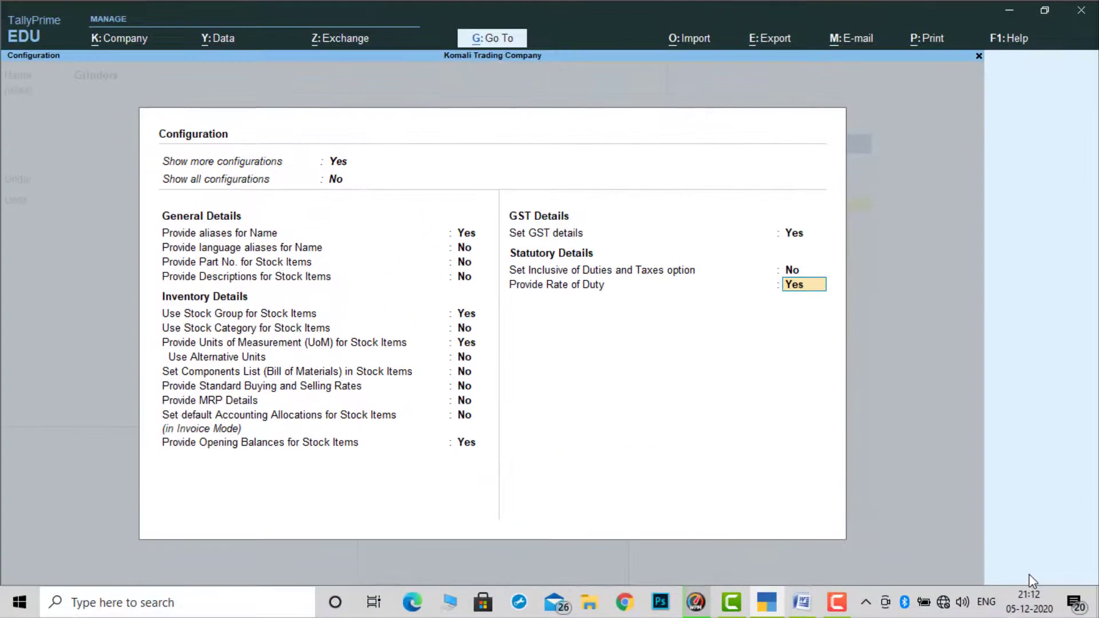
key(Return)
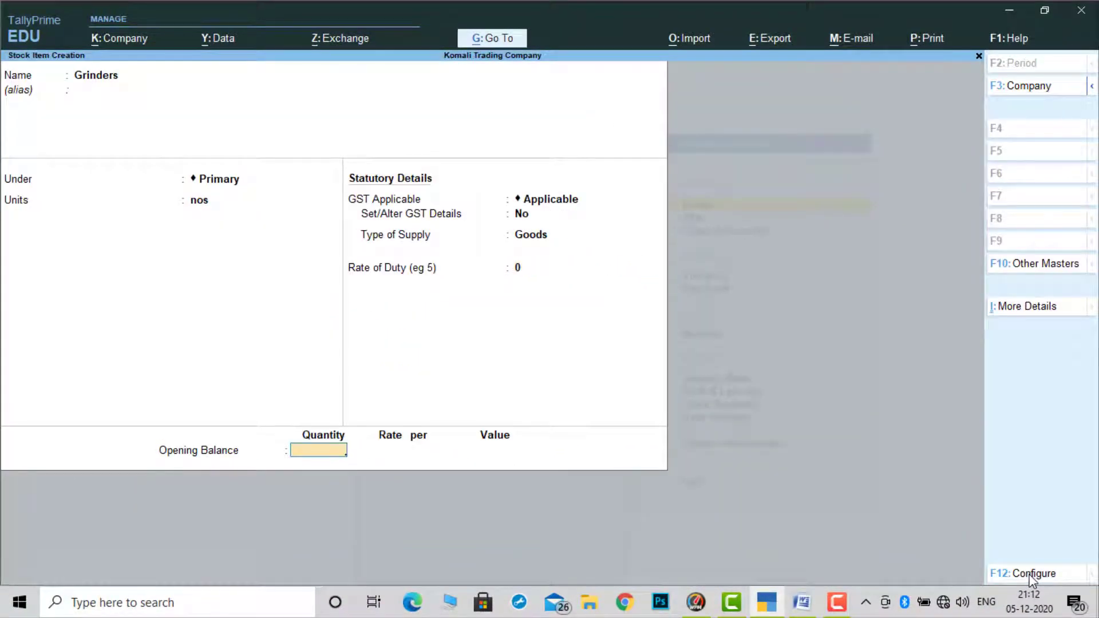
Enter Grinders' opening balance as 2 nos at a rate of 2000 per nos from the Word table and save the item.
text(2)
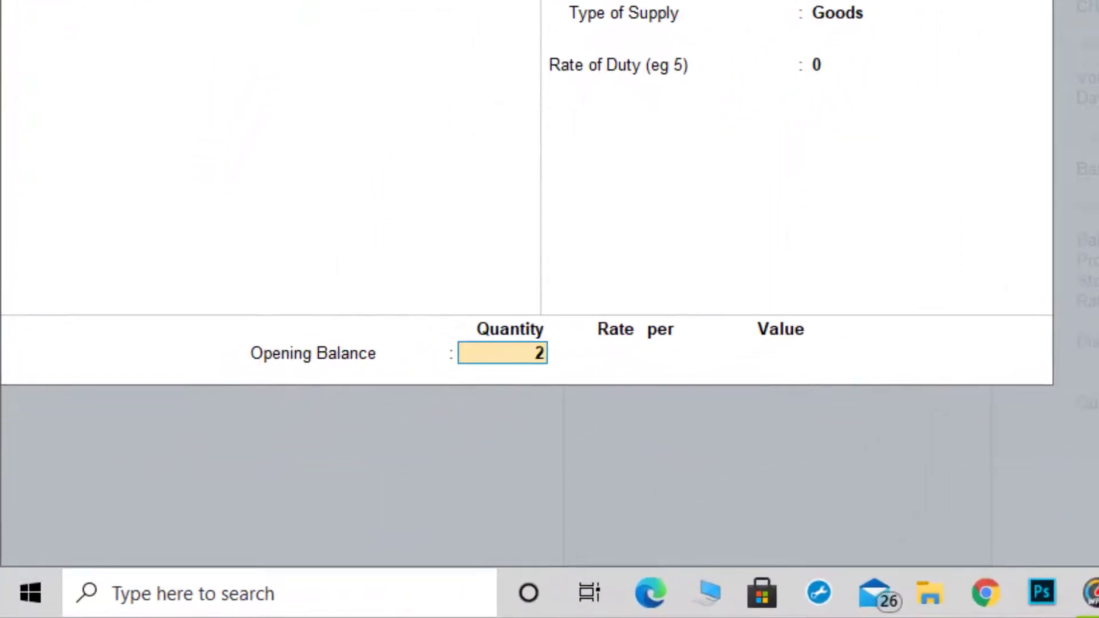
key(Return)
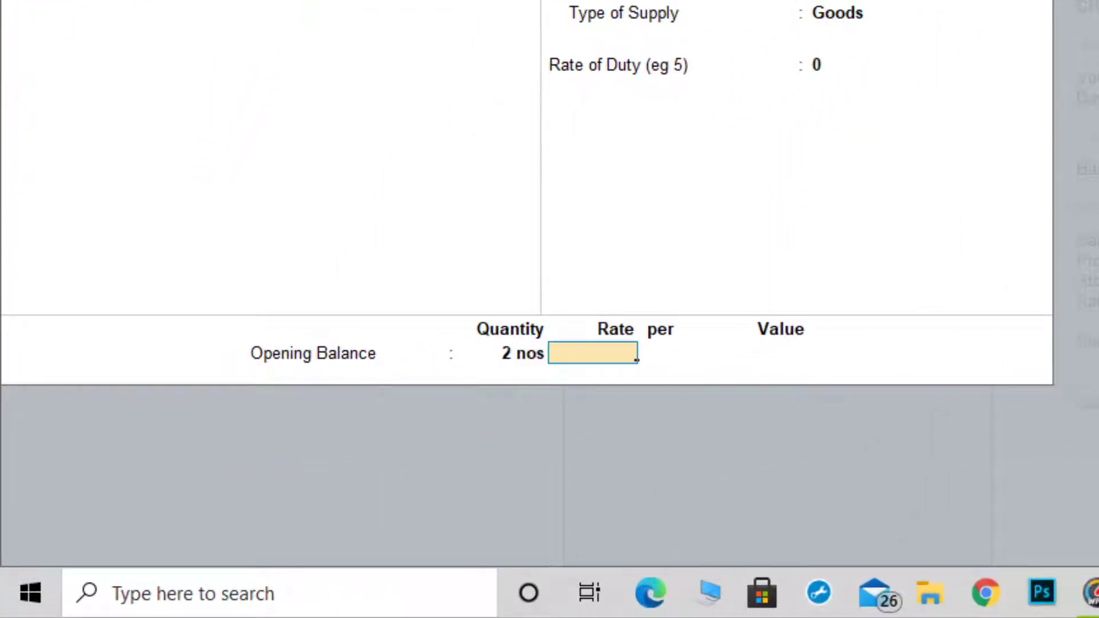
click(806, 611)
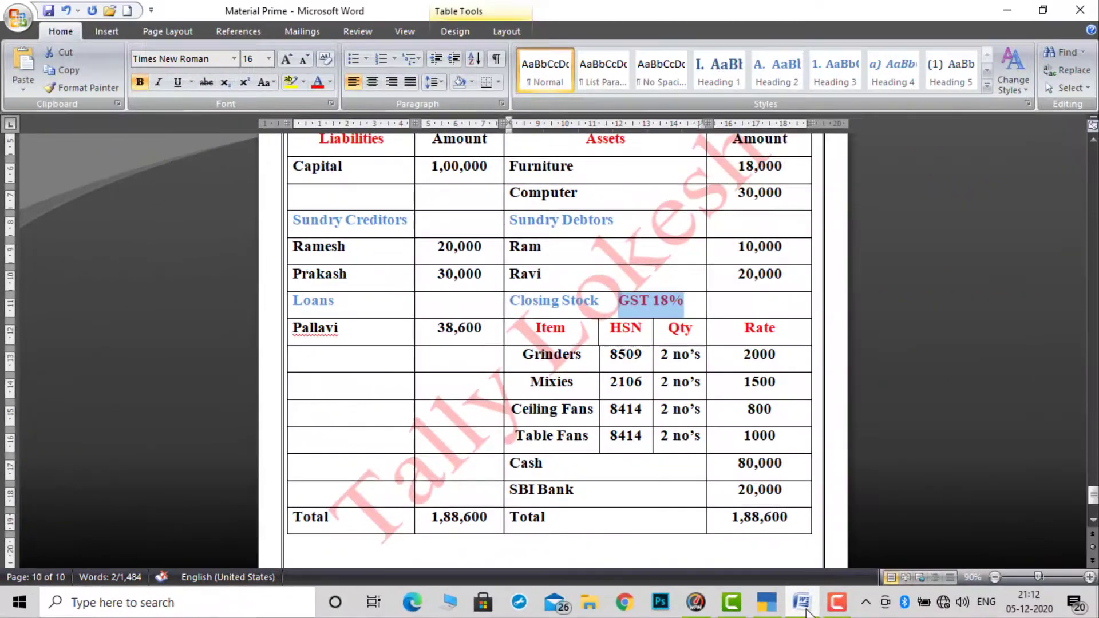
click(806, 612)
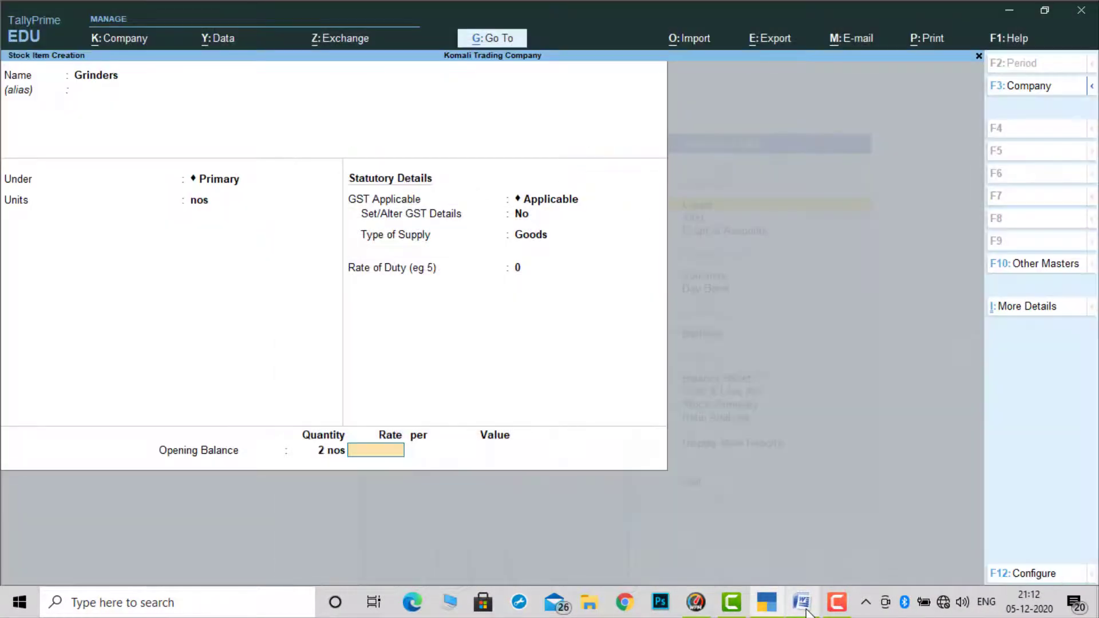
text(2000)
key(Return)
key(Return)
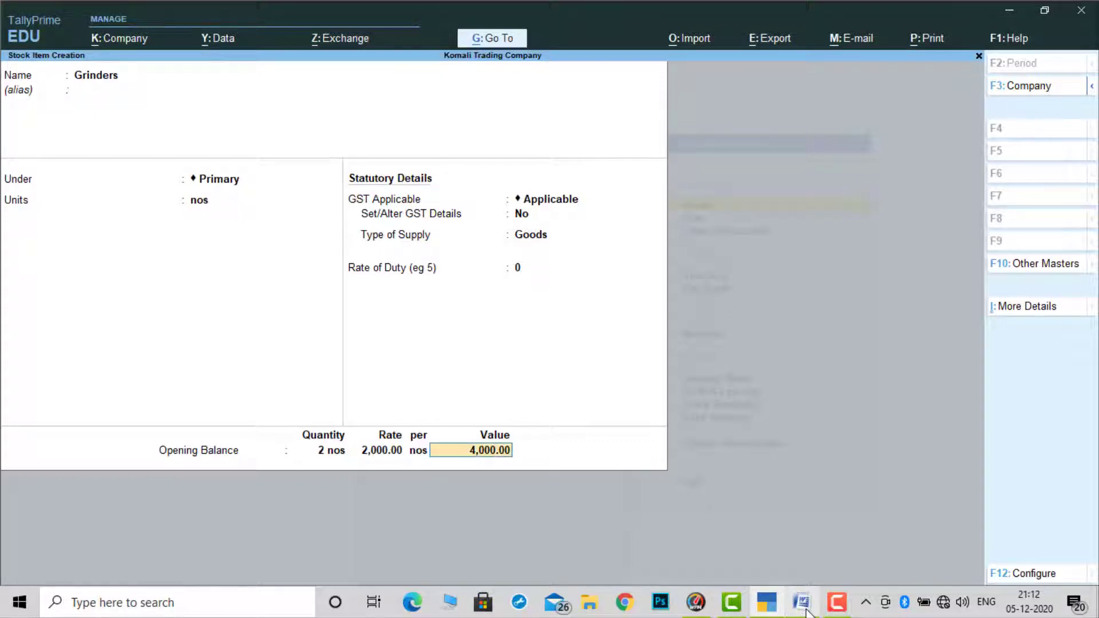
key(Return)
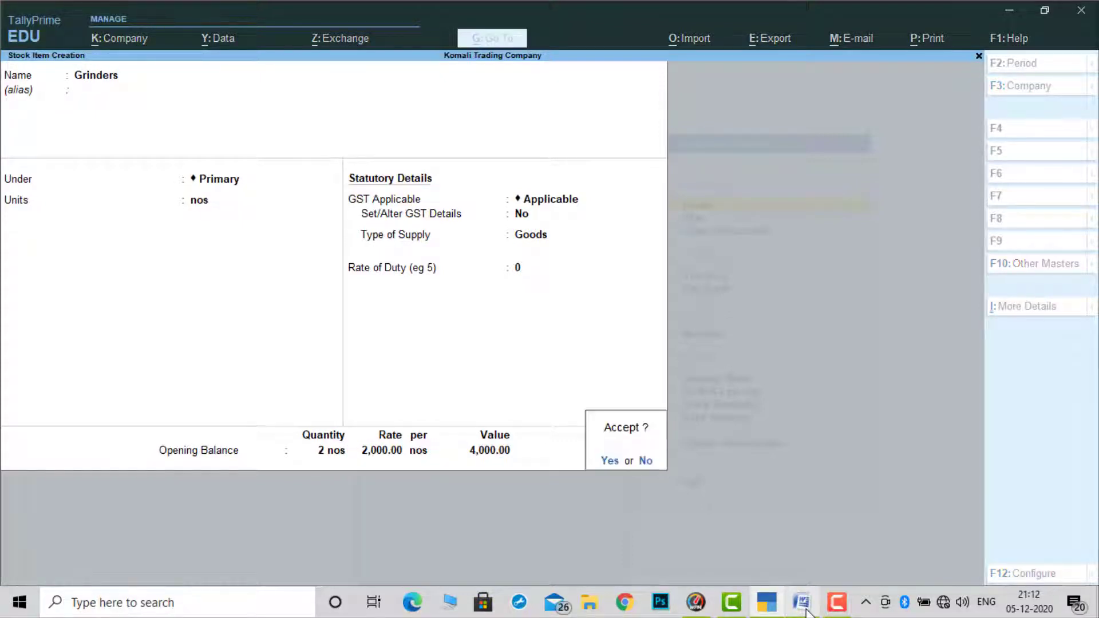
key(Return)
Copy the name Mixies from the Word table into a new TallyPrime stock item, keep it under Primary and set units to nos.
click(803, 604)
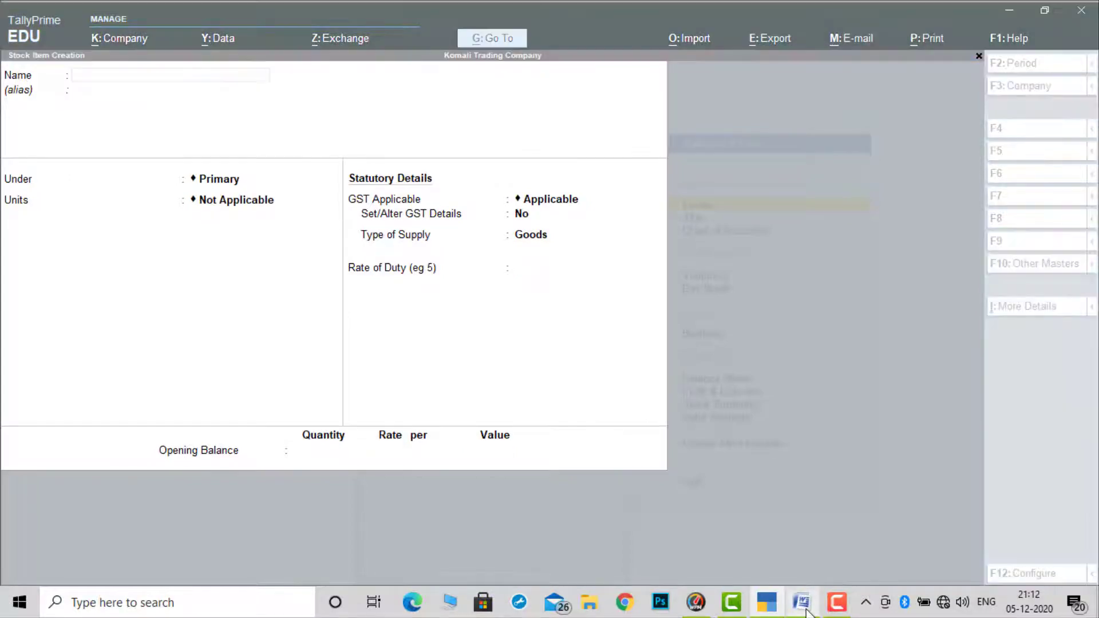
drag(575, 383, 534, 383)
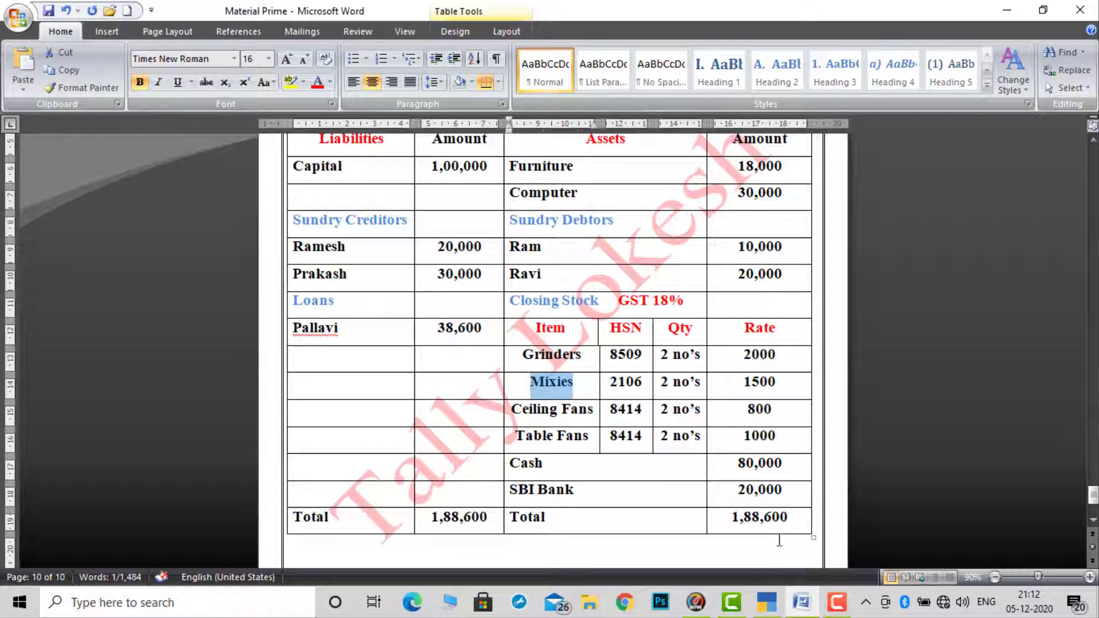
click(767, 604)
key(ctrl+alt+v)
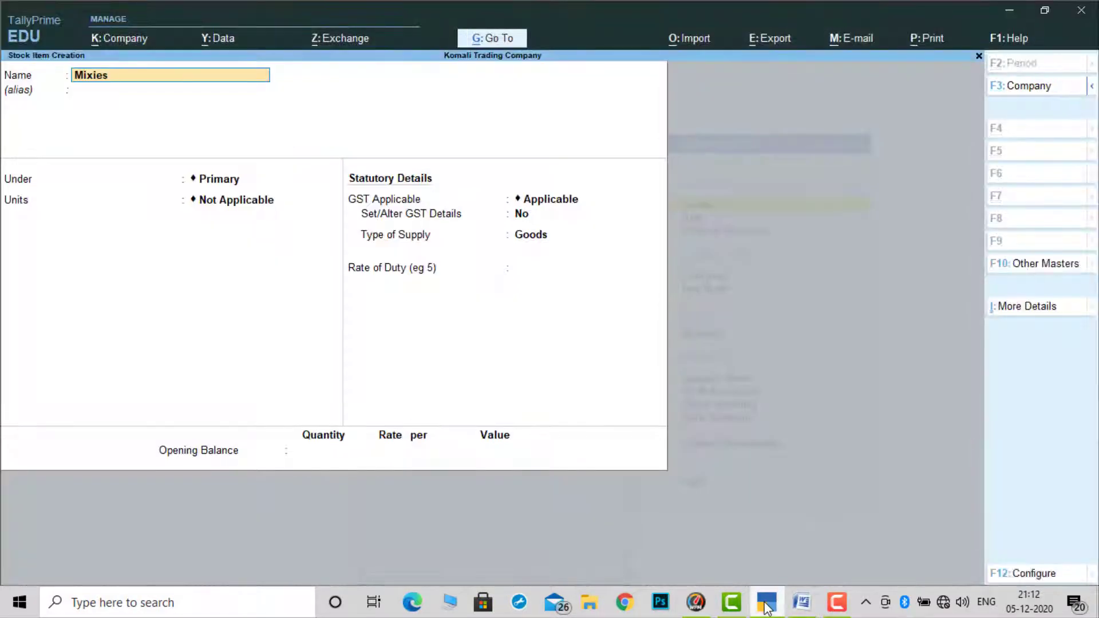
key(Return)
key(Return)
key(Return)
key(Down)
key(Return)
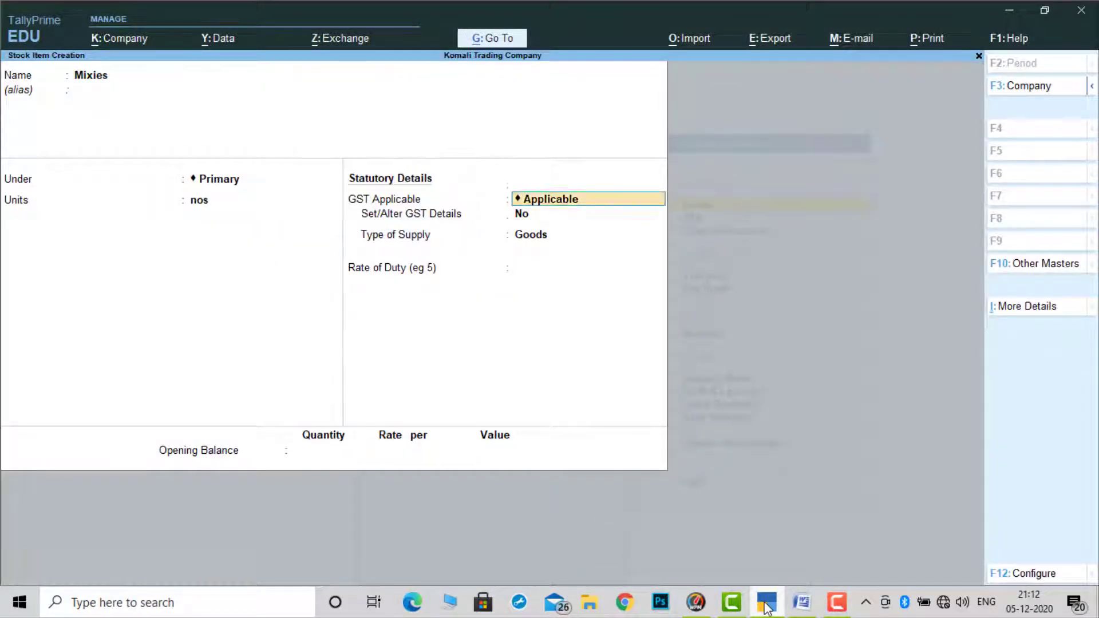
Keep GST Applicable for Mixies, enable its GST details and enter HSN/SAC 2106 from Word, keeping Is non-GST goods at No.
key(Return)
key(y)
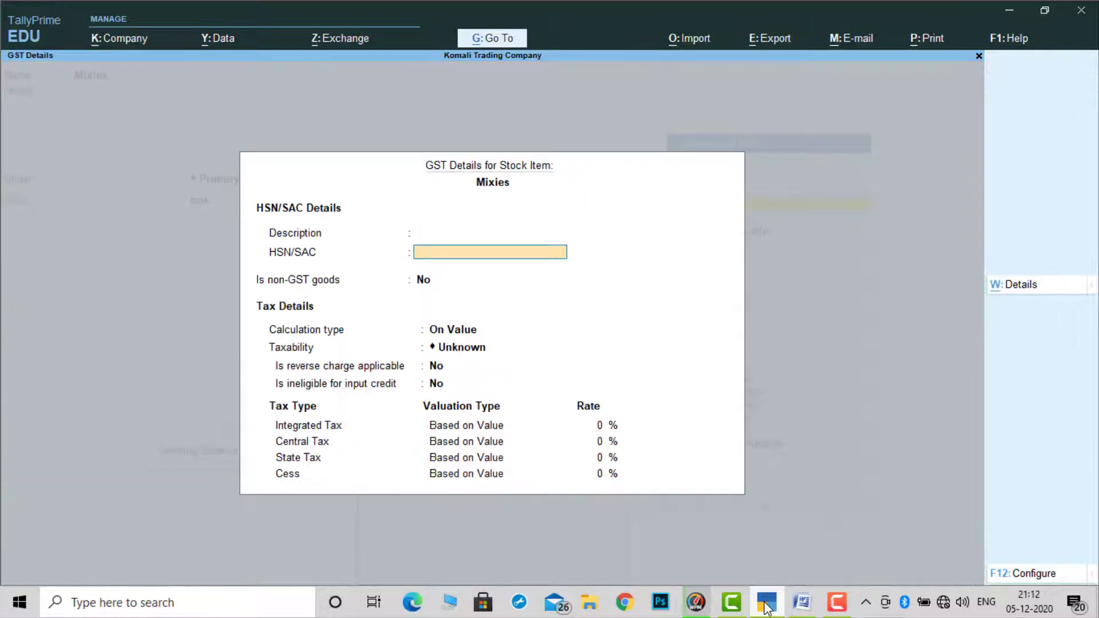
click(768, 609)
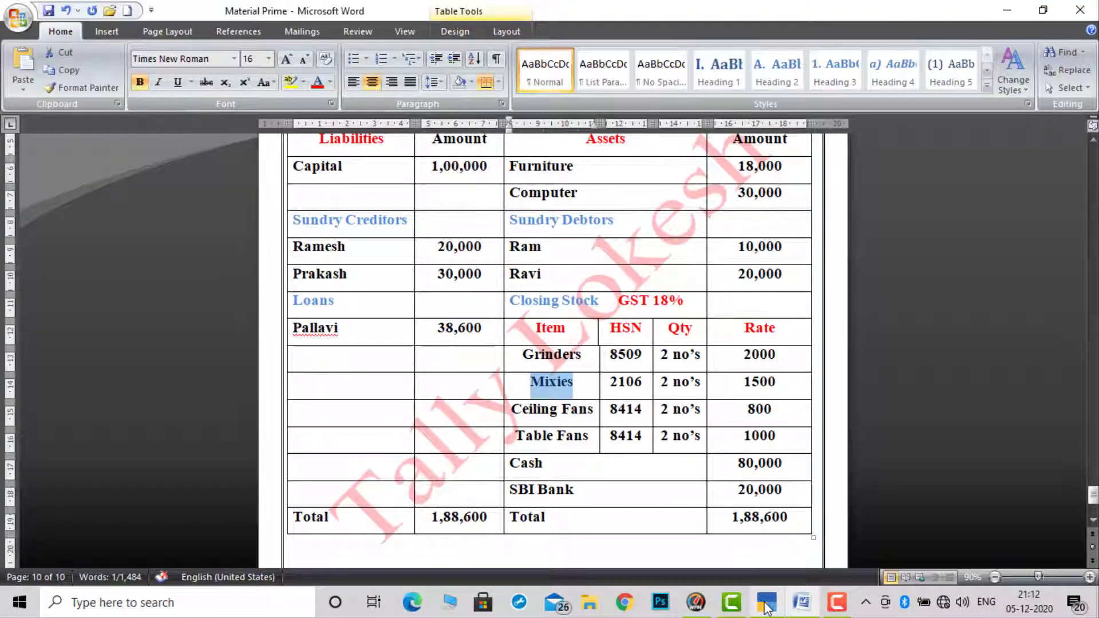
click(767, 609)
text(210)
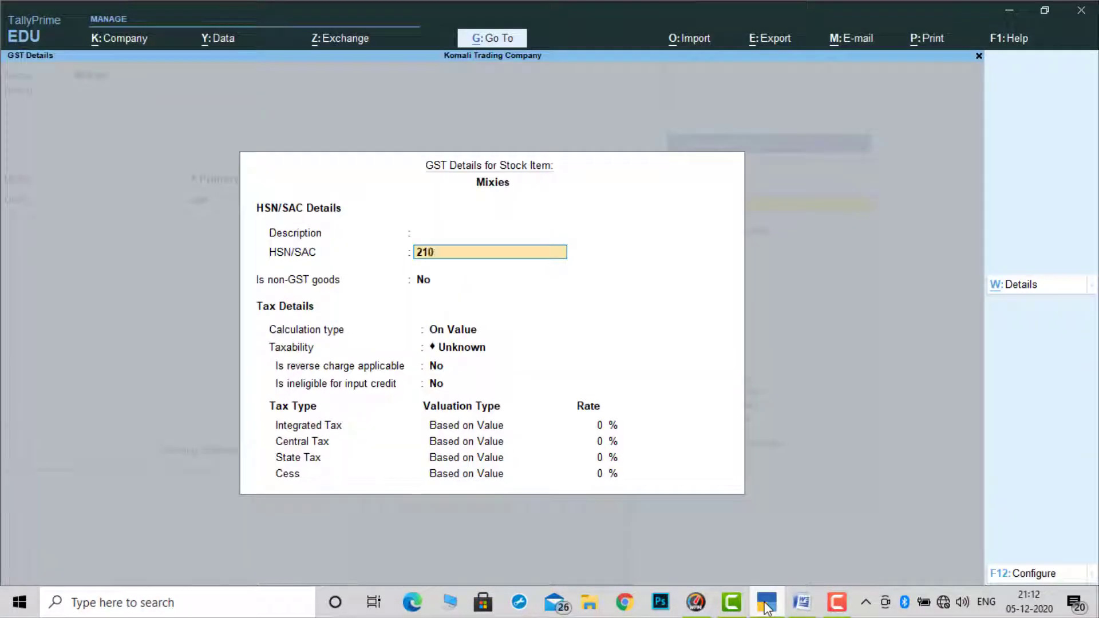
text(6)
key(Return)
key(Return)
Set Mixies' taxability to Taxable, keeping calculation On Value and reverse charge and input credit ineligibility at No.
key(Return)
key(Down)
key(Down)
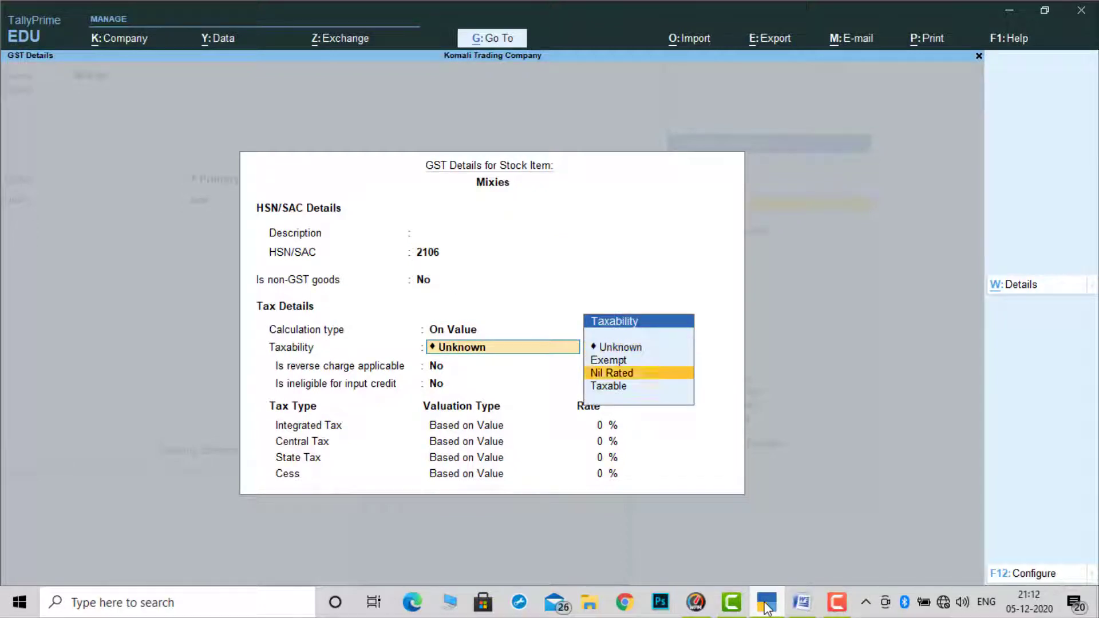
key(Down)
key(Return)
key(Return)
key(Return)
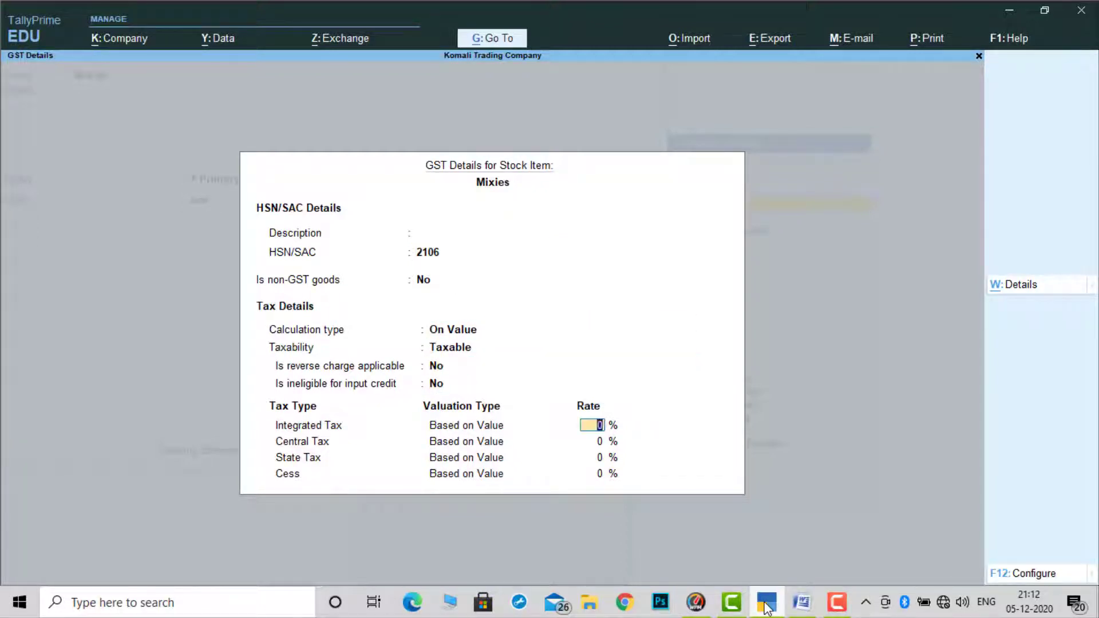
Set Mixies' integrated tax rate to 18% and accept the GST details, keeping Goods as the type of supply.
text(18)
key(Return)
key(Return)
key(Return)
key(Return)
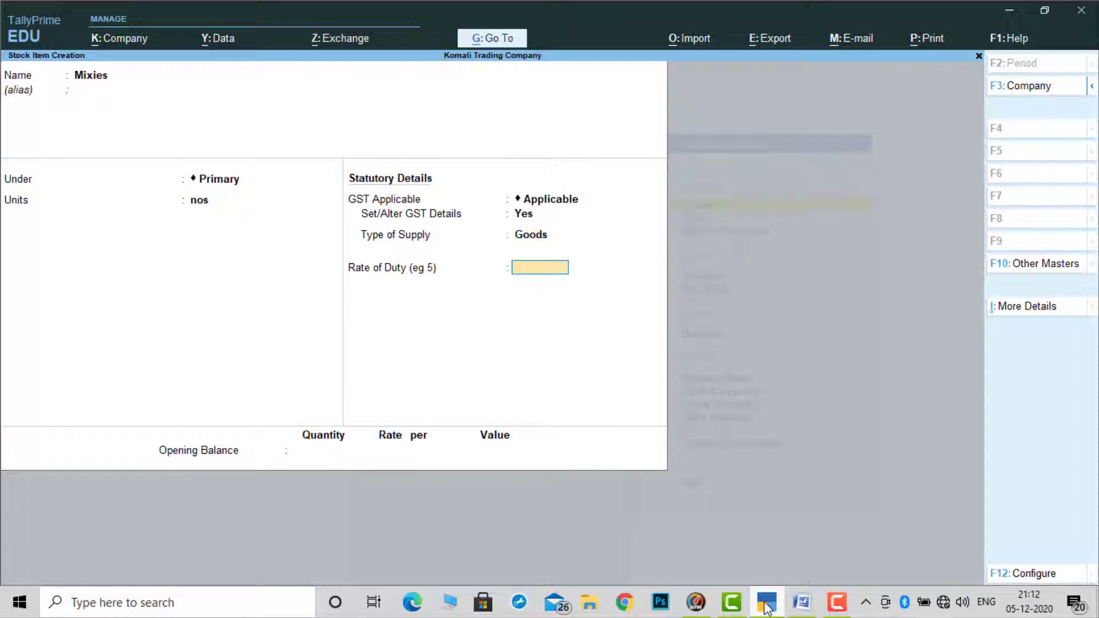
Enter Mixies' opening balance as 2 nos at a rate of 1500 per nos from the Word table and save the item.
key(Return)
text(2)
key(Return)
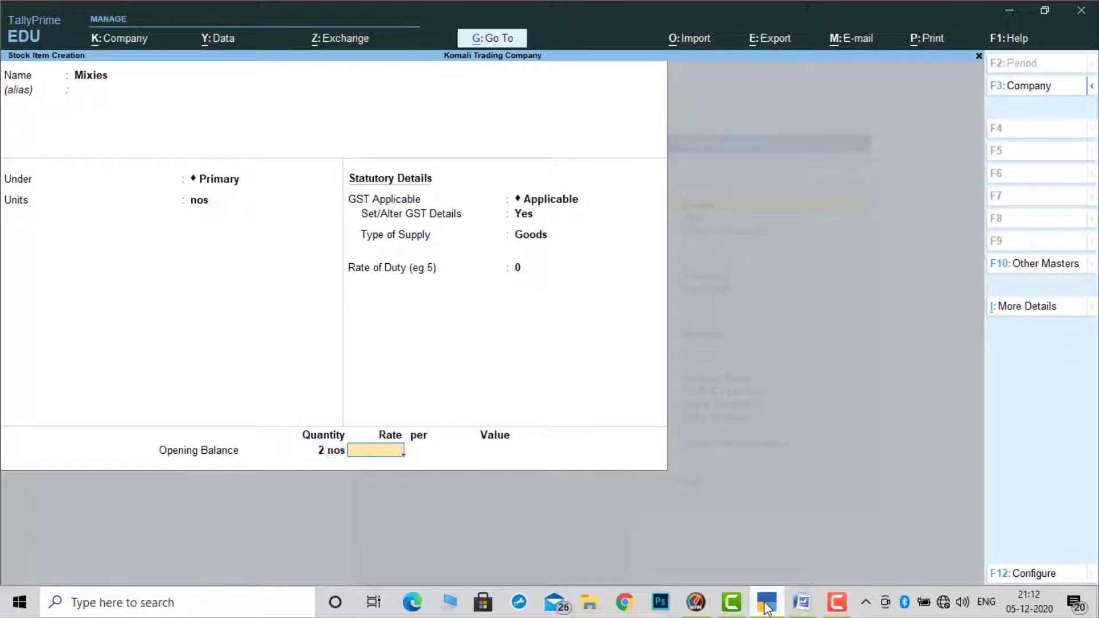
click(767, 608)
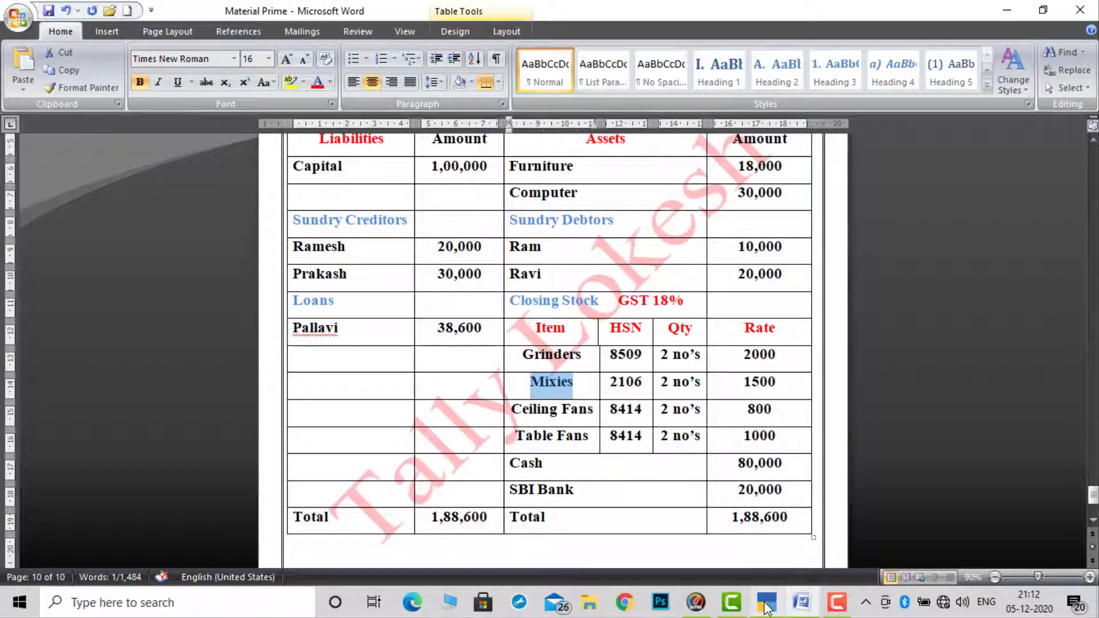
click(767, 608)
text(1500)
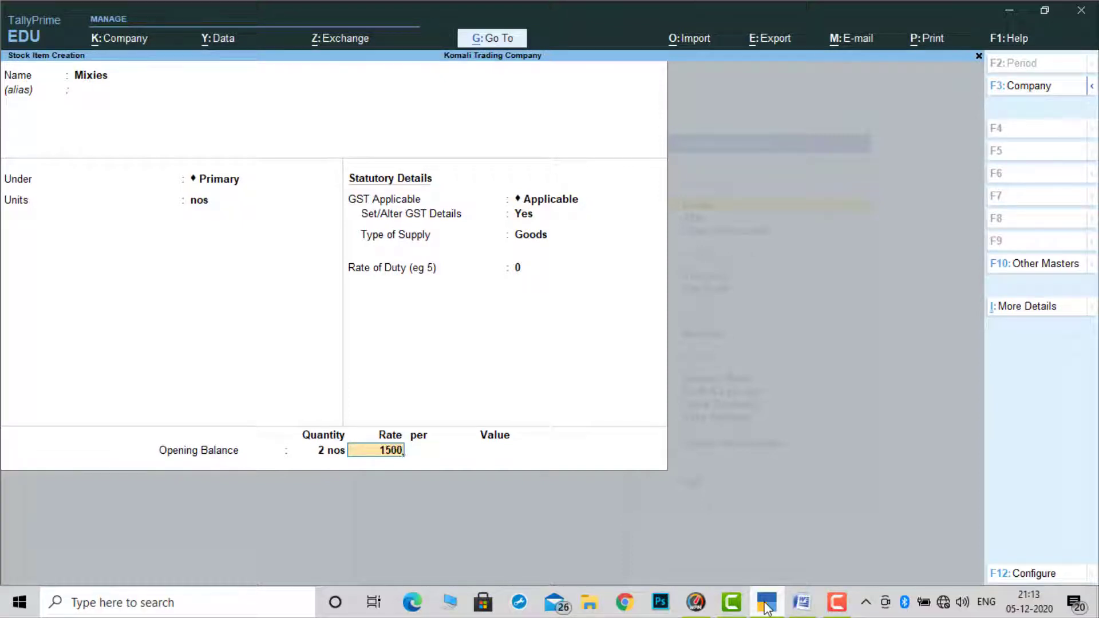
key(Return)
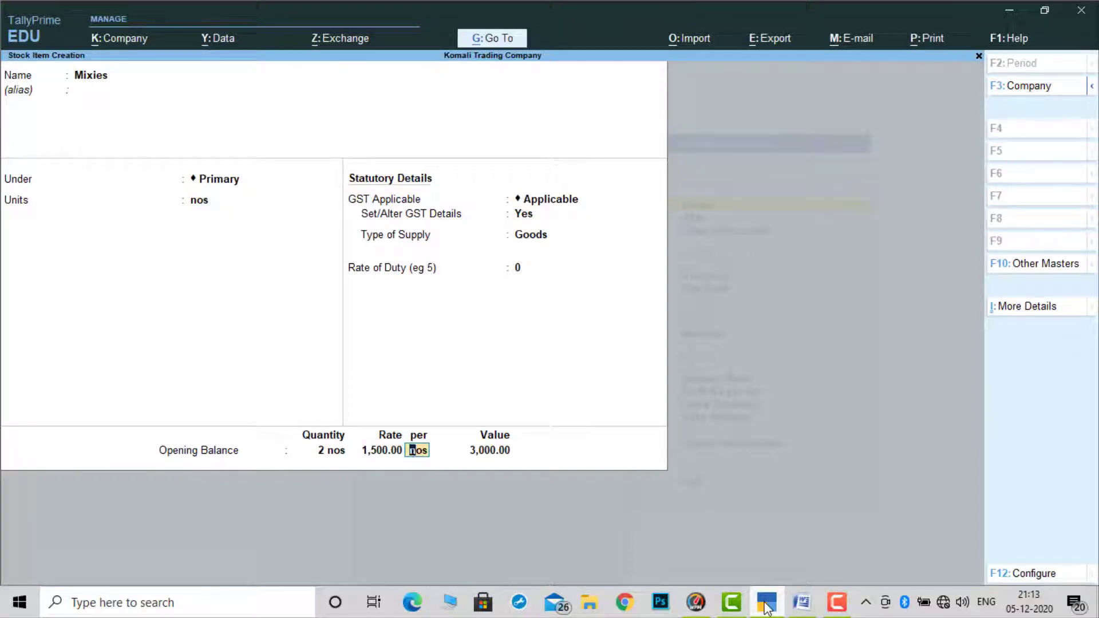
key(Return)
key(Return)
key(Return)
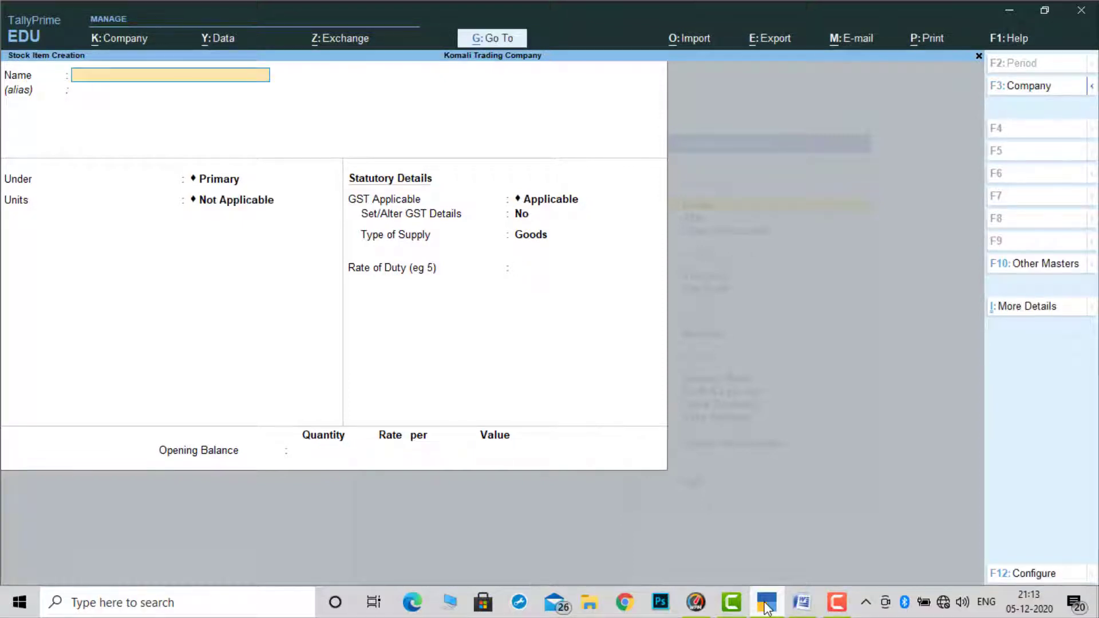
Copy the name Ceiling Fans from the Word table into a new TallyPrime stock item, keep it under Primary and set units to nos.
click(766, 608)
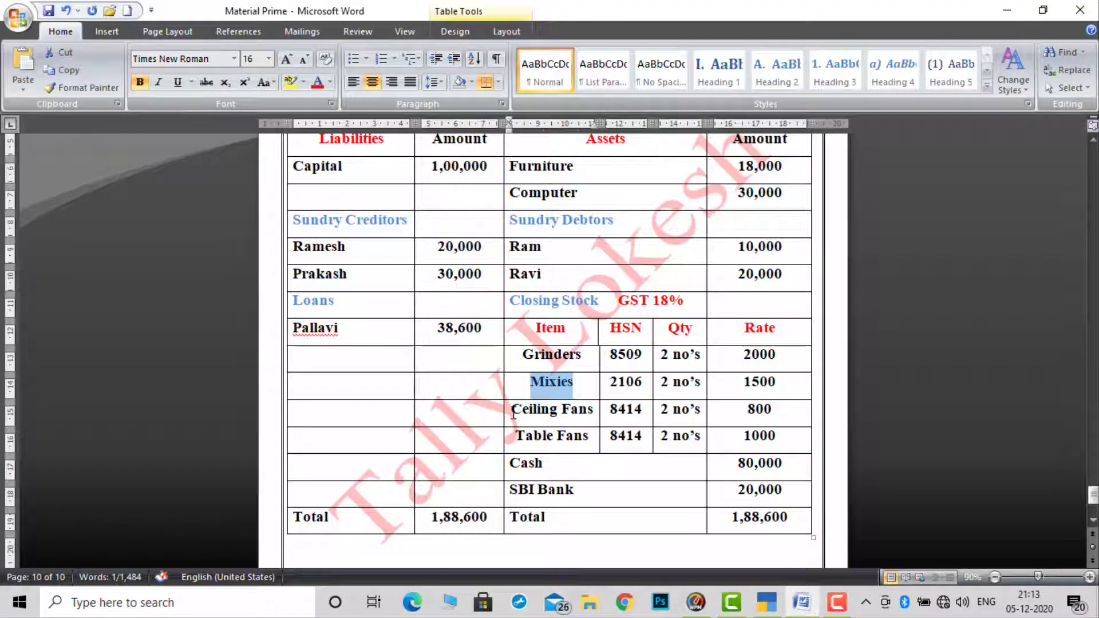
drag(519, 414, 585, 406)
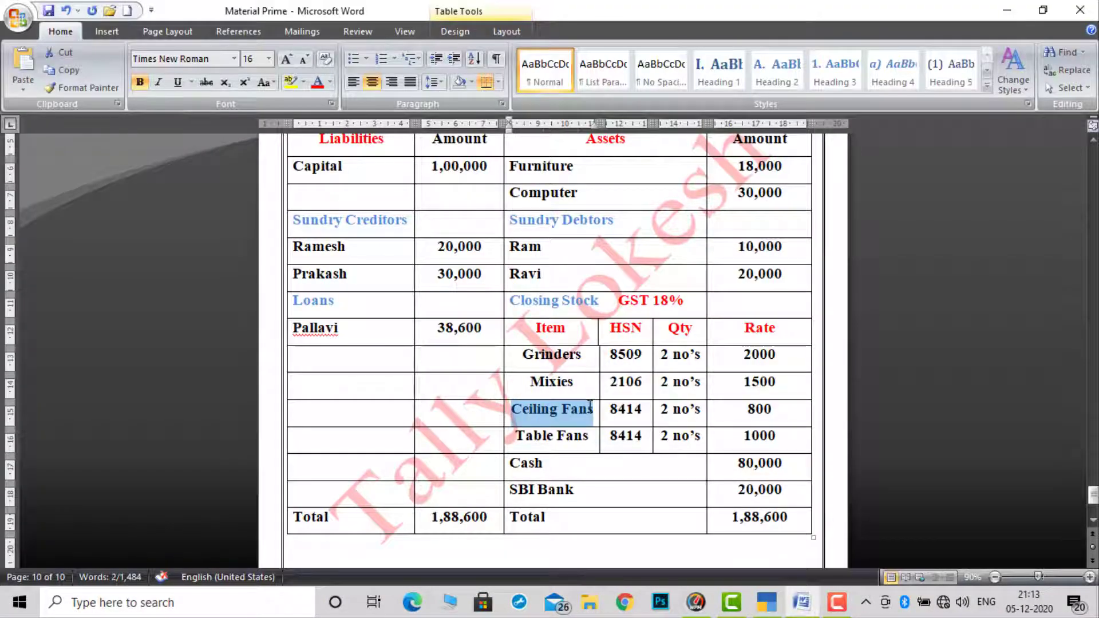
key(ctrl+c)
click(768, 607)
key(ctrl+alt+v)
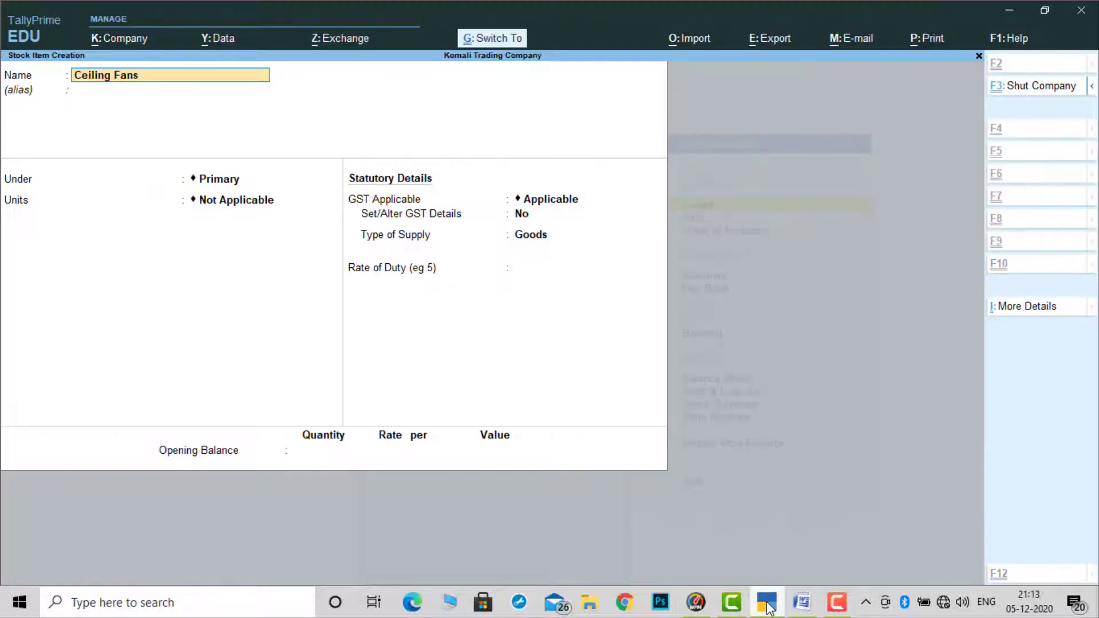
key(Return)
key(Return)
key(Return)
key(Down)
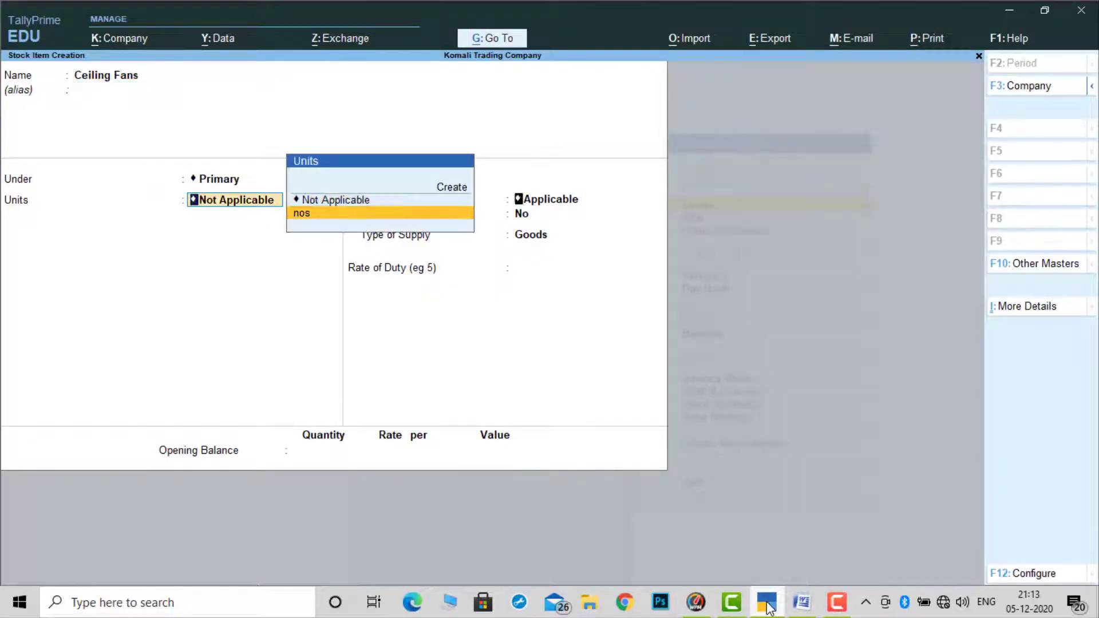
key(Return)
Keep GST Applicable for Ceiling Fans, enable its GST details and enter HSN/SAC 8414 from Word, keeping Is non-GST goods at No.
key(Return)
key(y)
key(Return)
key(Return)
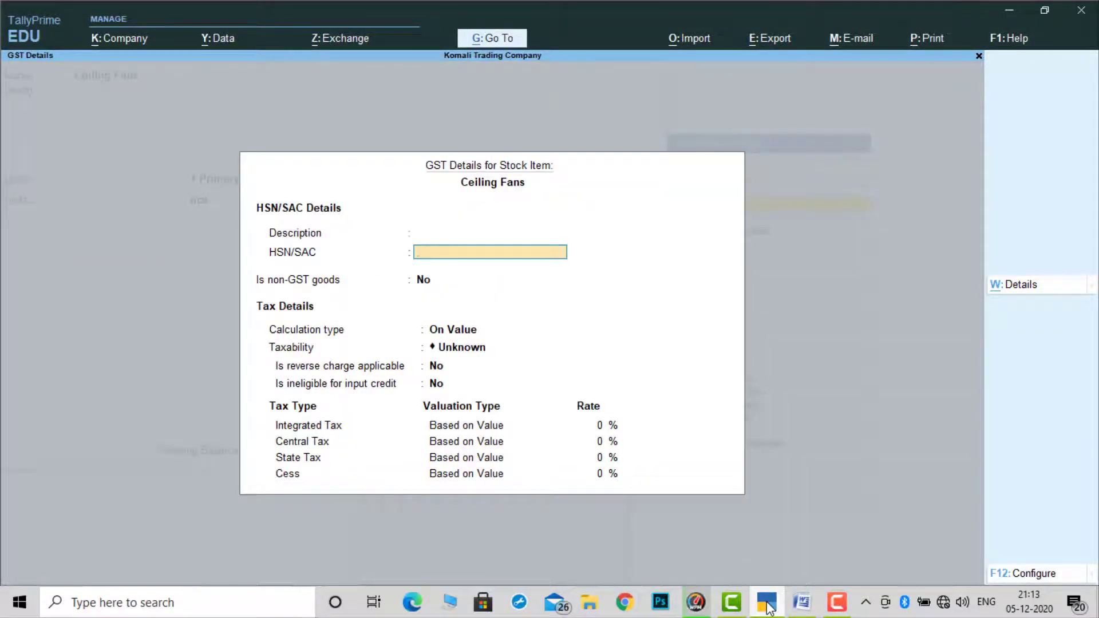
click(768, 607)
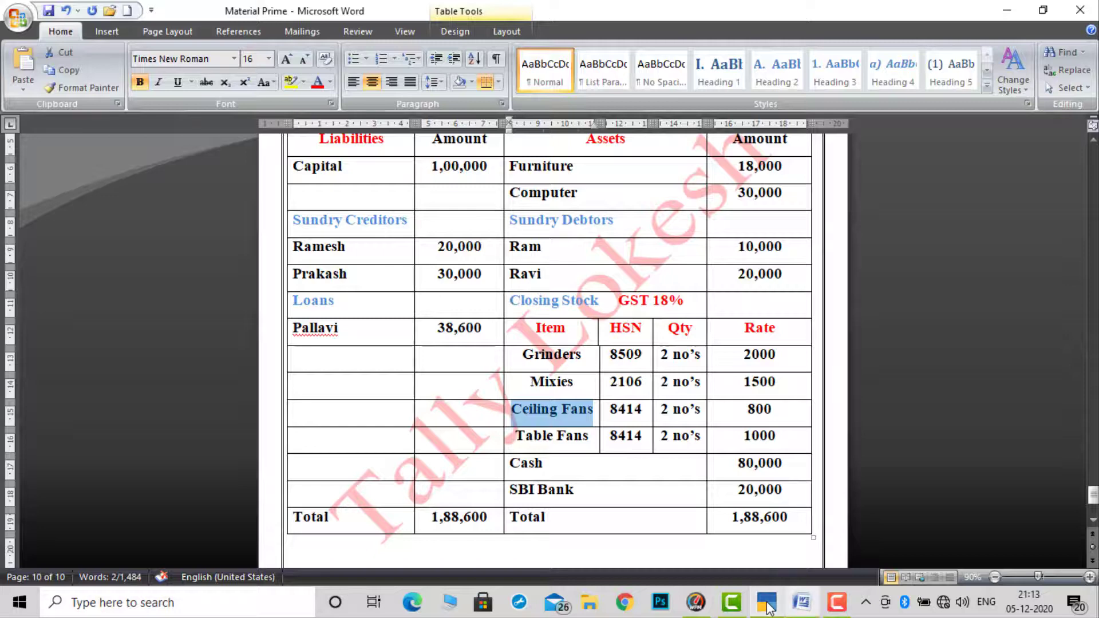
click(767, 607)
text(84)
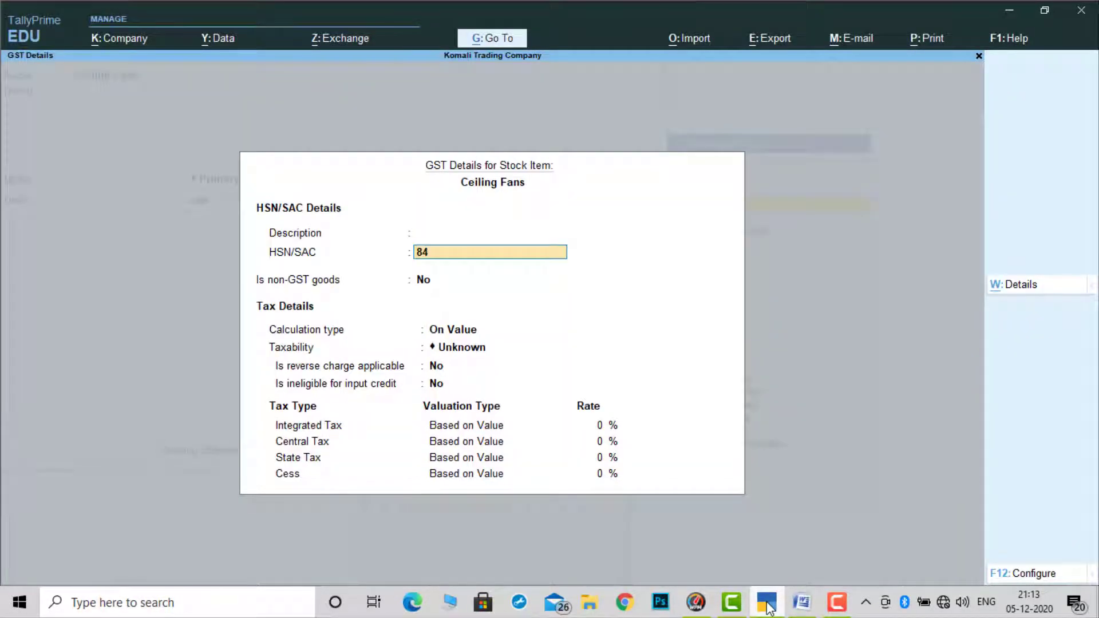
key(Return)
key(Return)
Set Ceiling Fans' taxability to Taxable and integrated tax rate to 18%, then accept the GST details, keeping Goods as the type of supply.
key(Return)
key(Down)
key(Down)
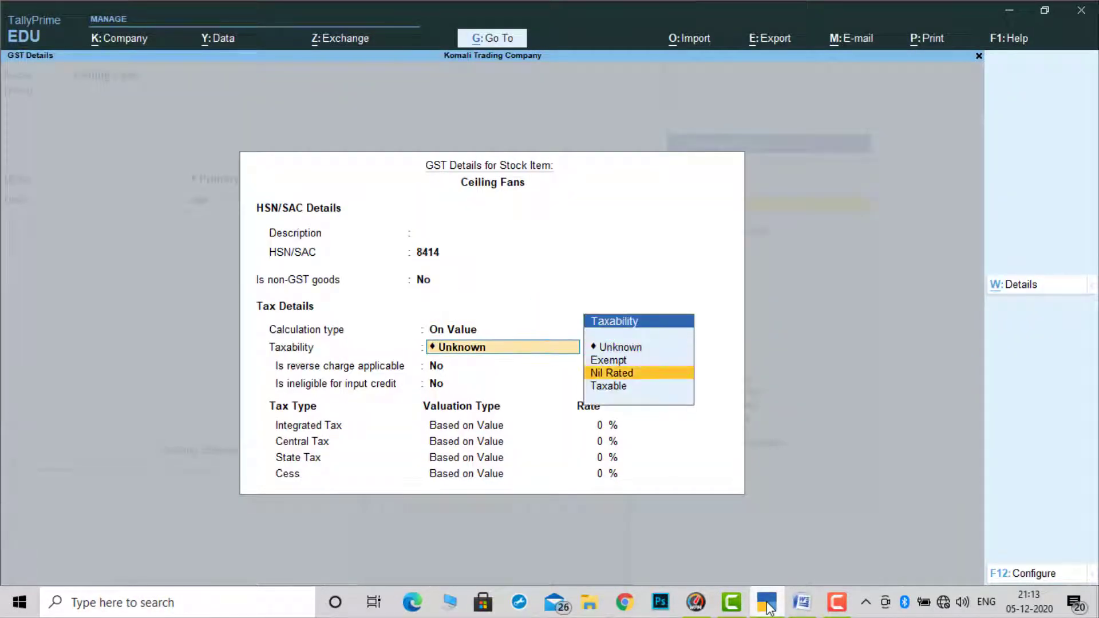
key(Down)
key(Return)
key(Return)
key(Return)
text(18)
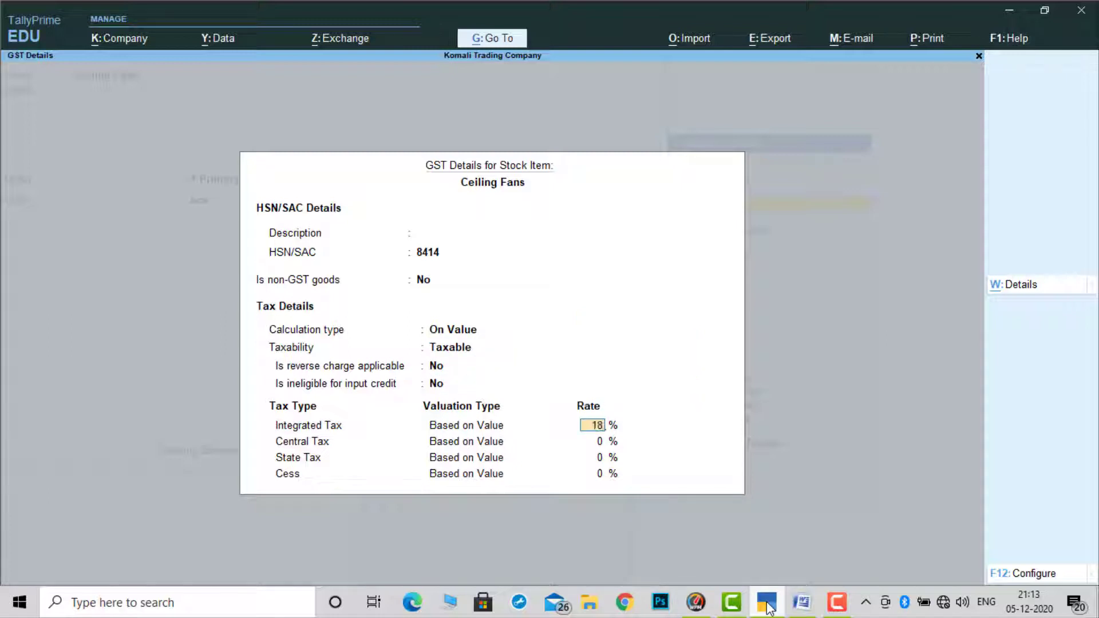
key(Return)
key(Return)
key(Return)
key(Return)
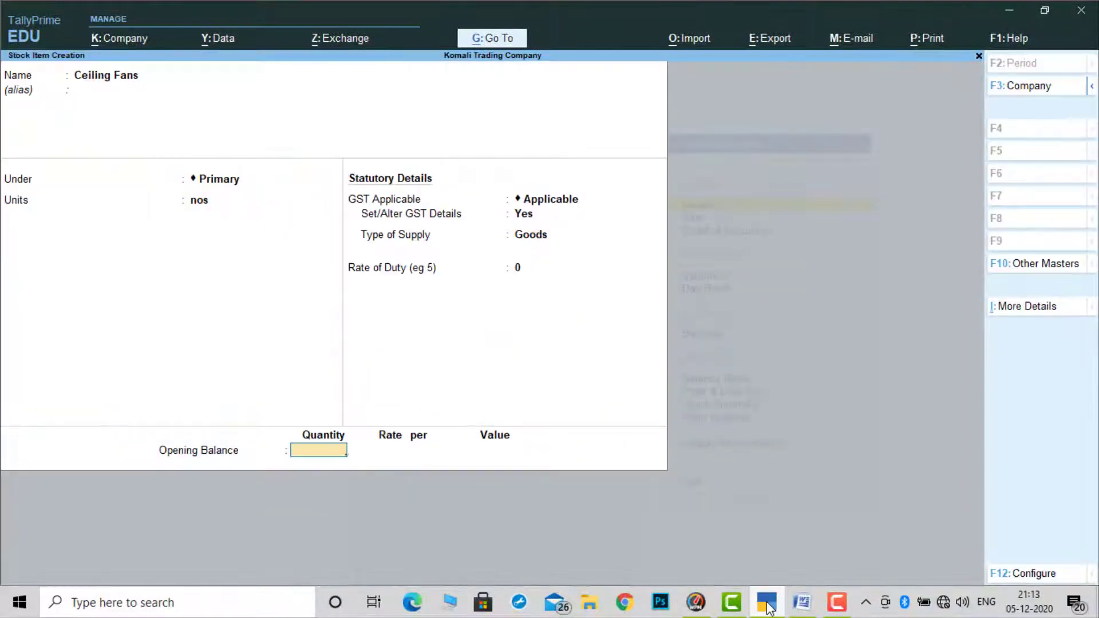
Enter Ceiling Fans' opening balance as 2 nos at a rate of 800 per nos from the Word table and save the item.
text(2)
key(Return)
click(768, 606)
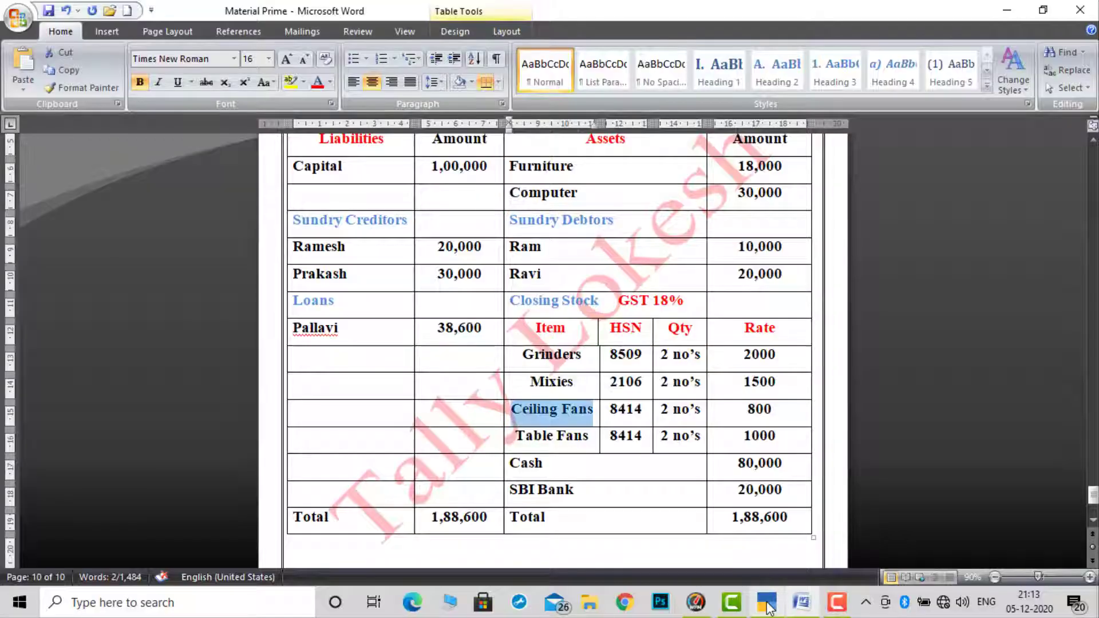
click(768, 606)
text(800)
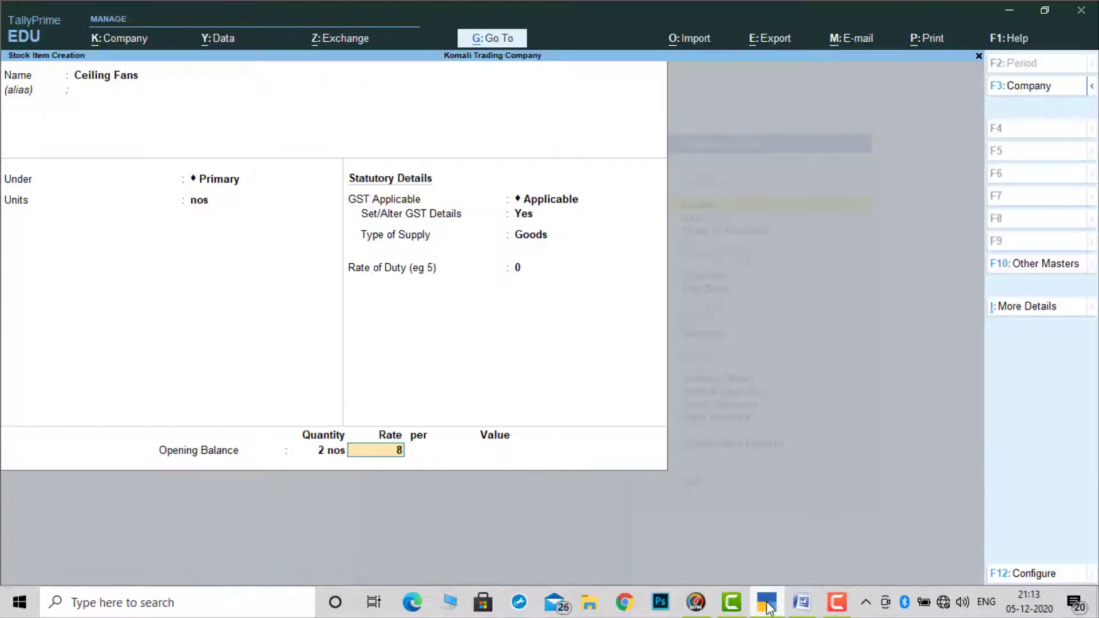
key(Return)
key(Return)
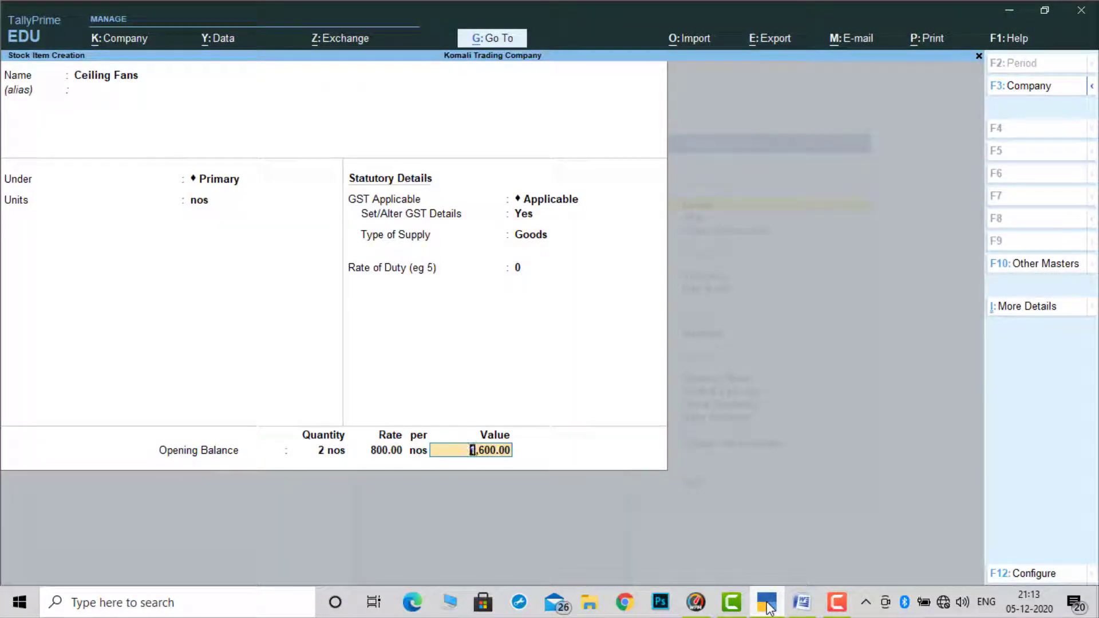
key(Return)
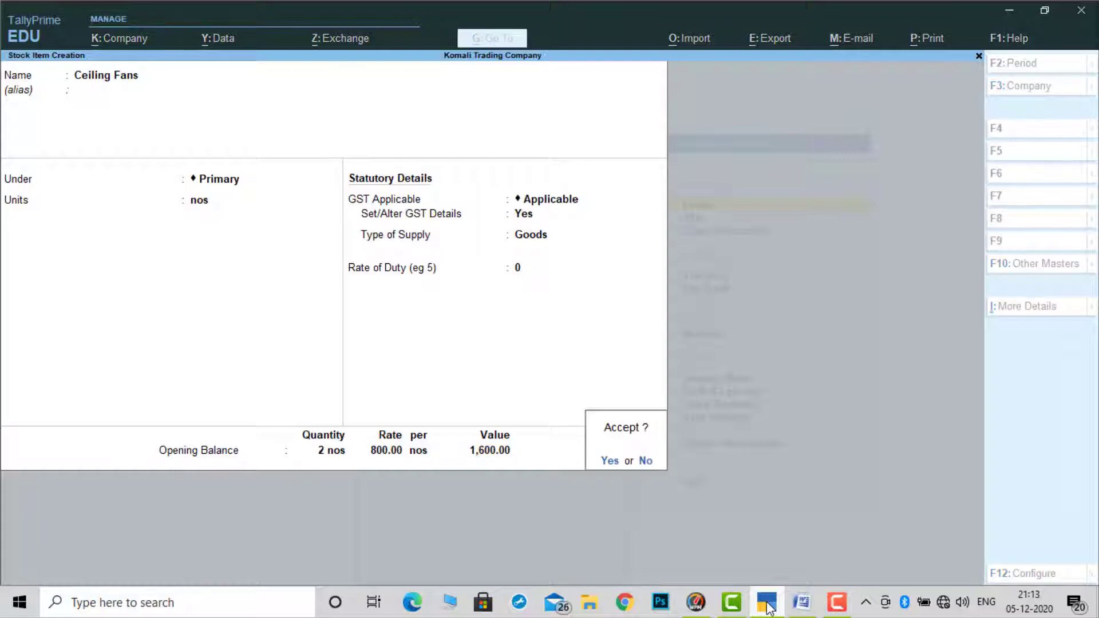
key(Return)
Copy the name Table Fans from the Word table into a new TallyPrime stock item, keep it under Primary and set units to nos.
click(769, 609)
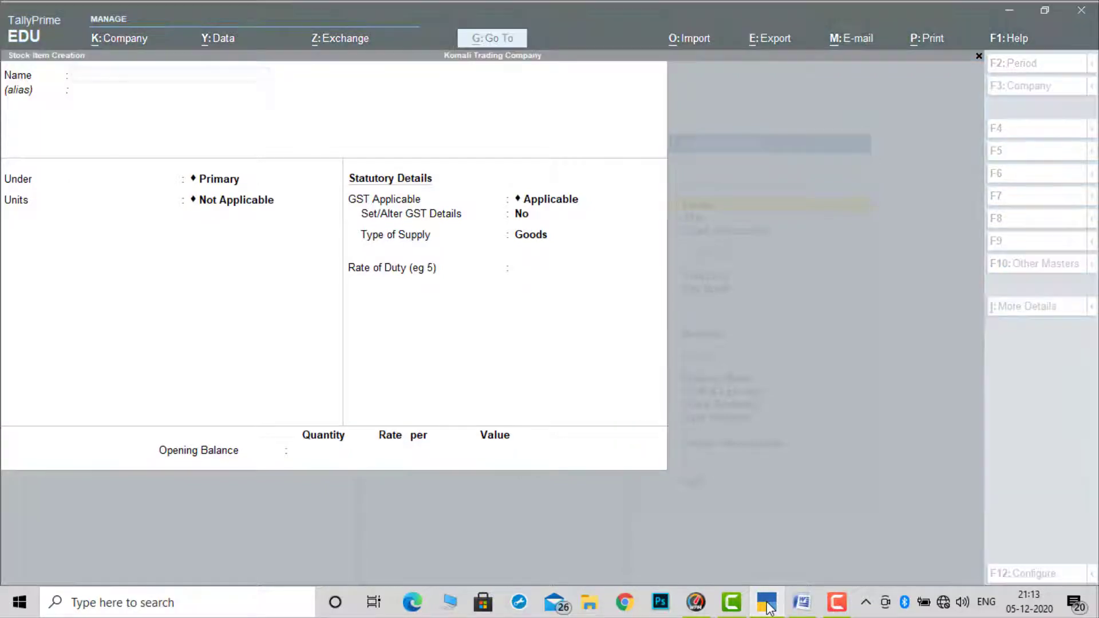
drag(515, 437, 587, 440)
key(ctrl+c)
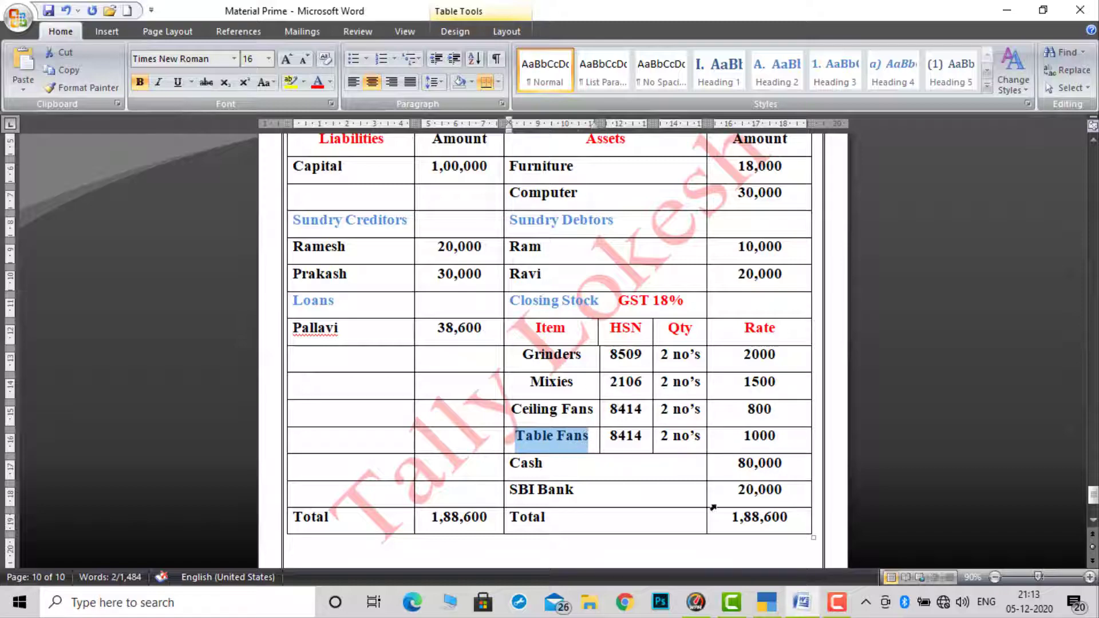
click(791, 604)
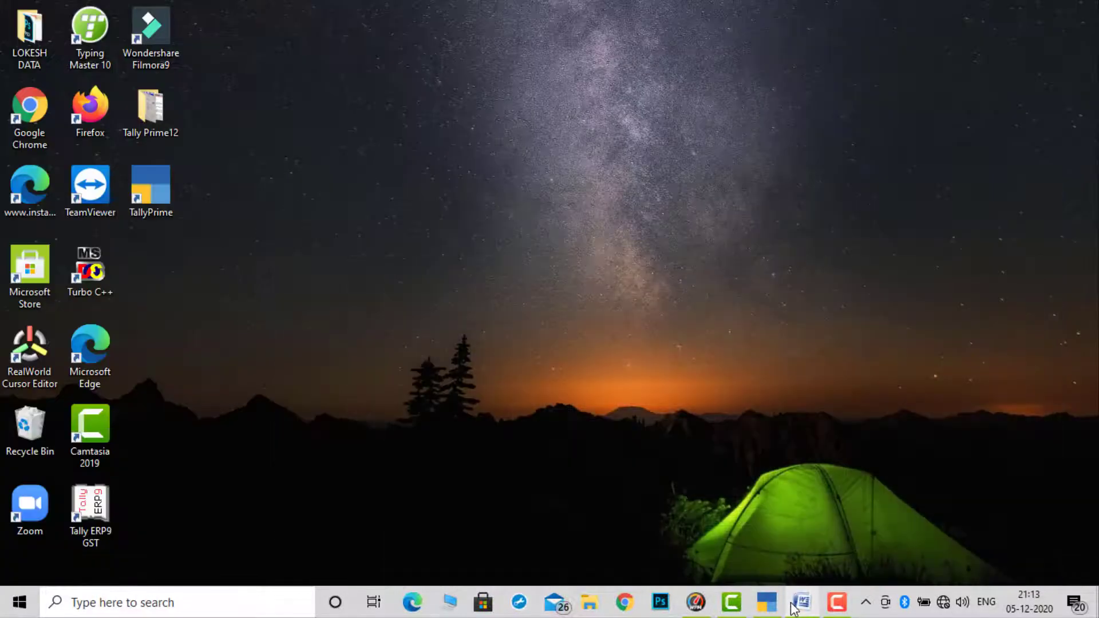
click(768, 603)
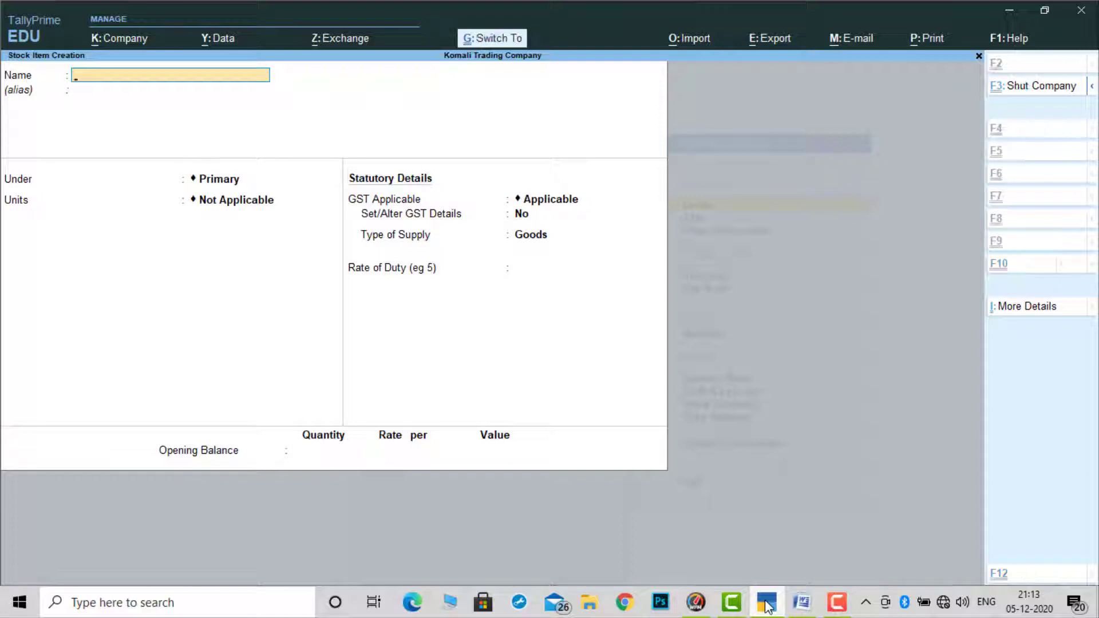
key(ctrl+v)
key(Return)
key(Return)
key(Down)
key(Return)
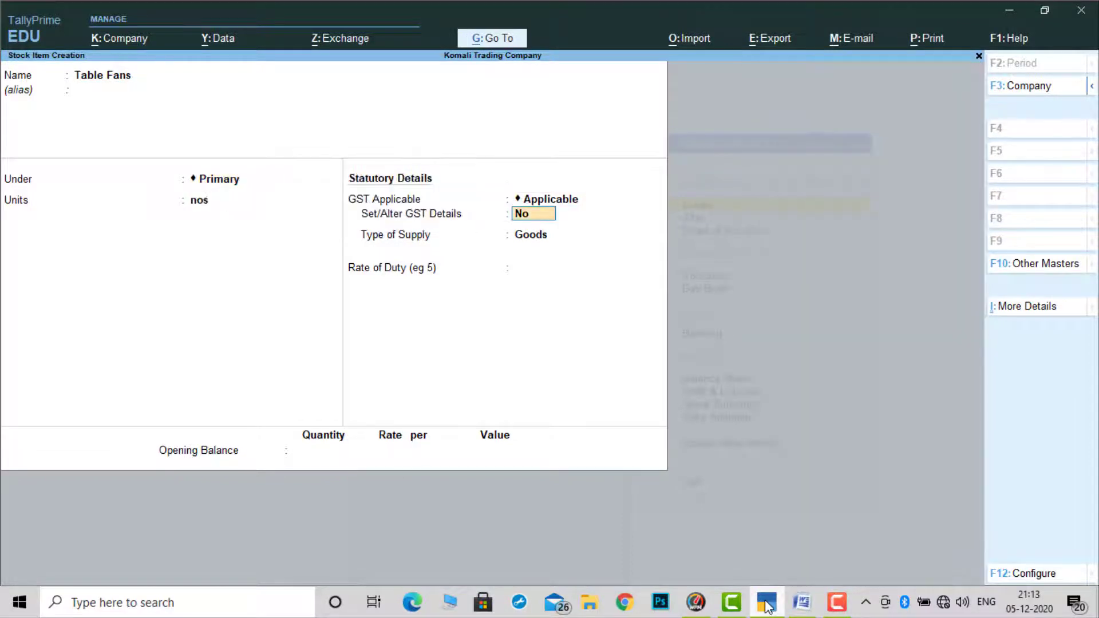
Enable GST details for Table Fans and enter HSN/SAC 8414, keeping Is non-GST goods at No and the calculation type On Value.
key(y)
key(Return)
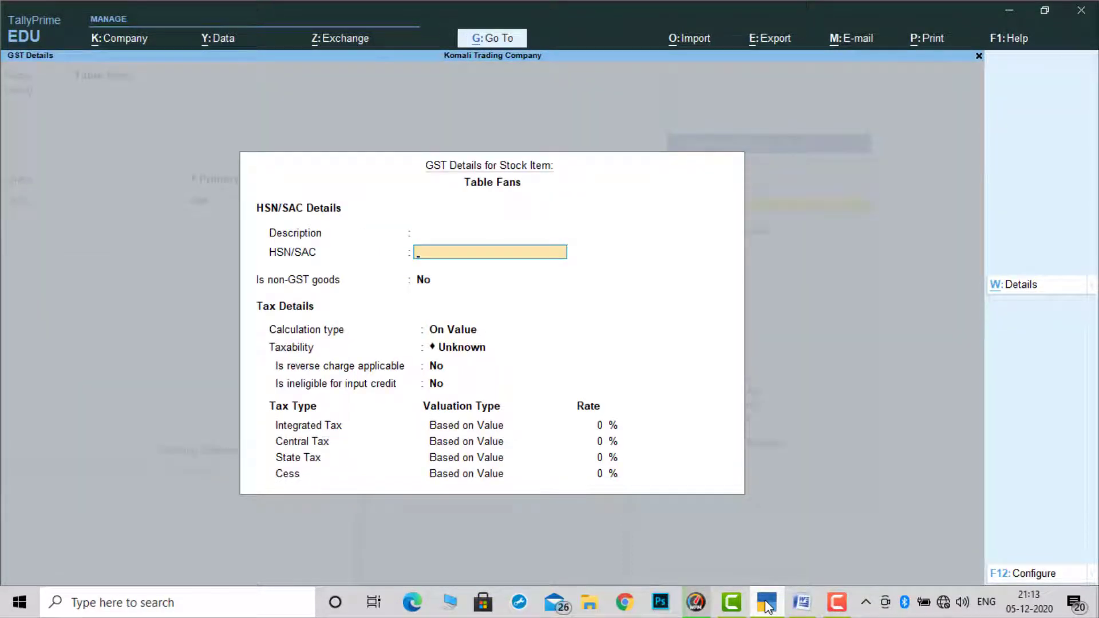
text(84)
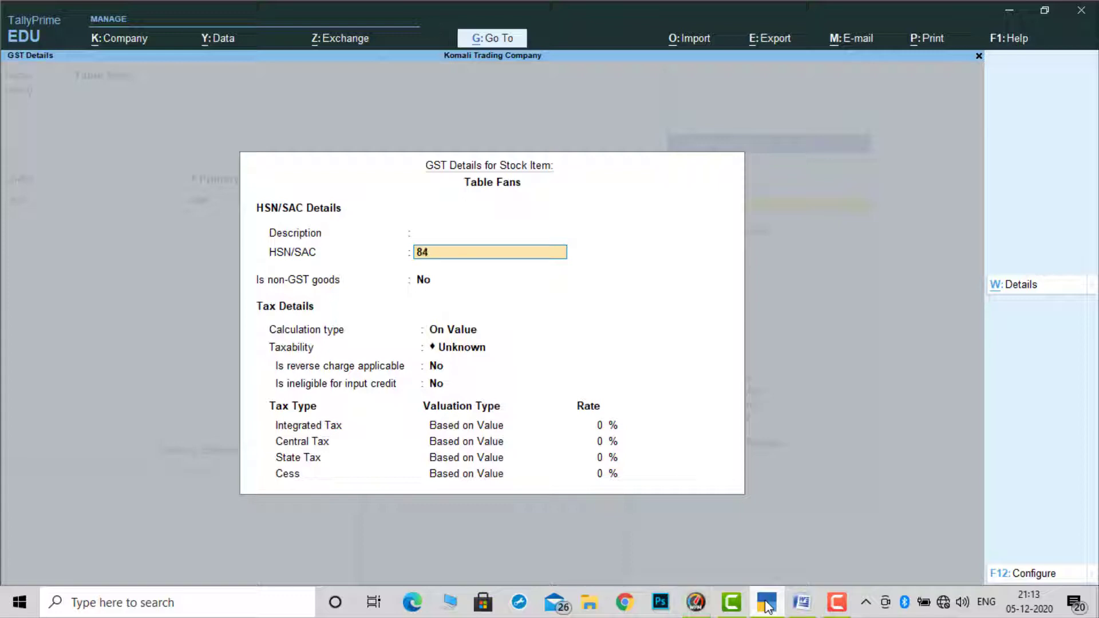
text(14)
key(Return)
key(Return)
key(Return)
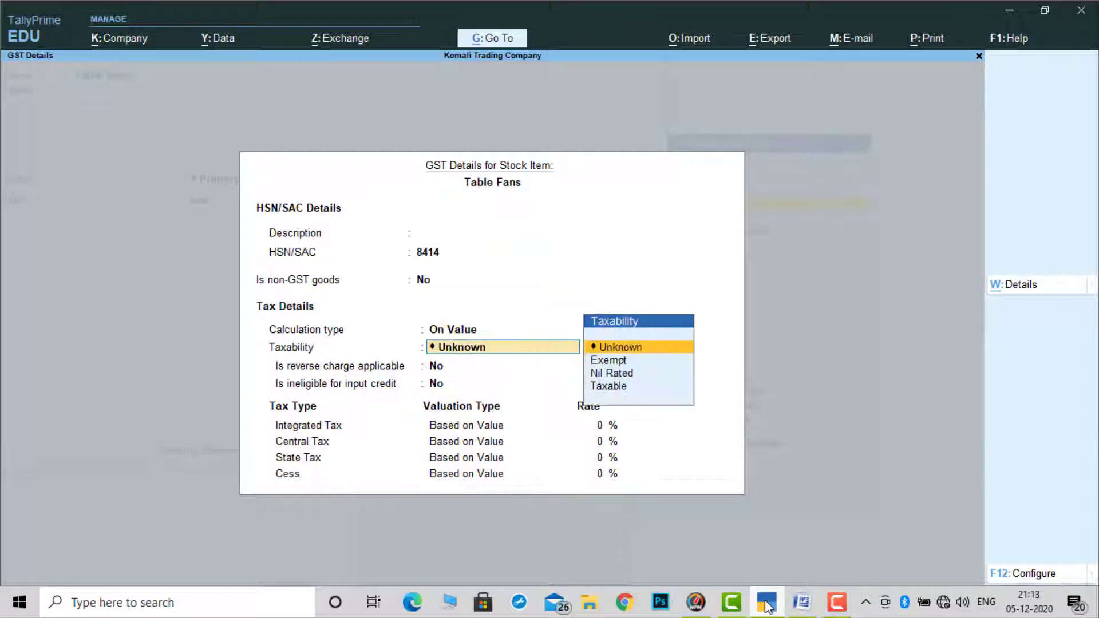
Set Table Fans' taxability to Taxable and integrated tax rate to 18%, then accept the GST details, keeping Goods as the type of supply.
key(Down)
key(Down)
key(Down)
key(Return)
key(Return)
key(Return)
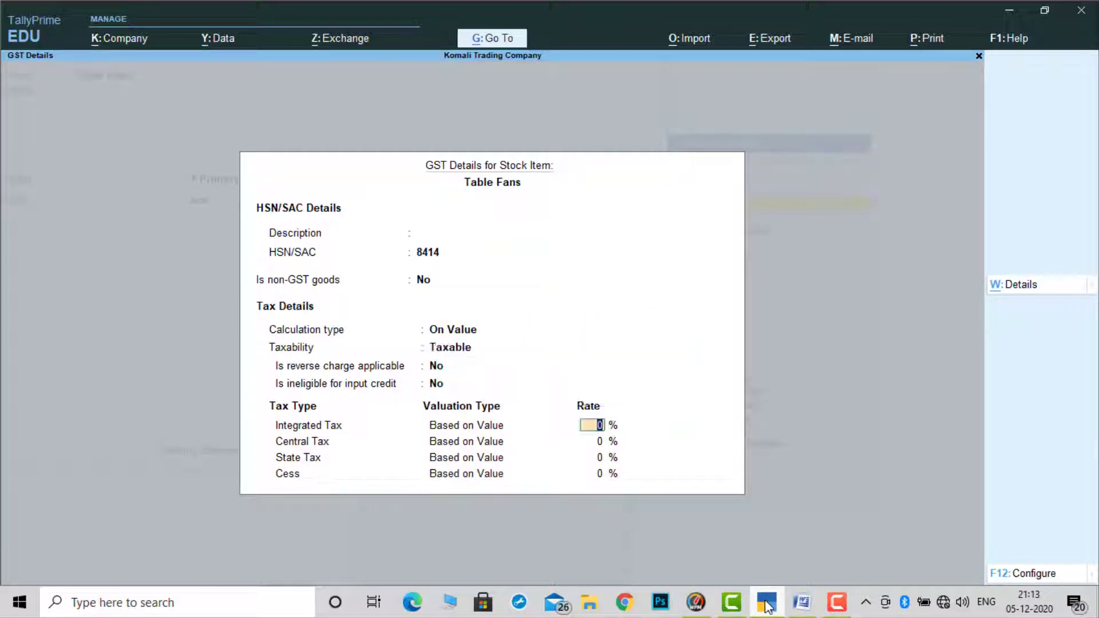
text(18)
key(Return)
key(Return)
key(Return)
key(Return)
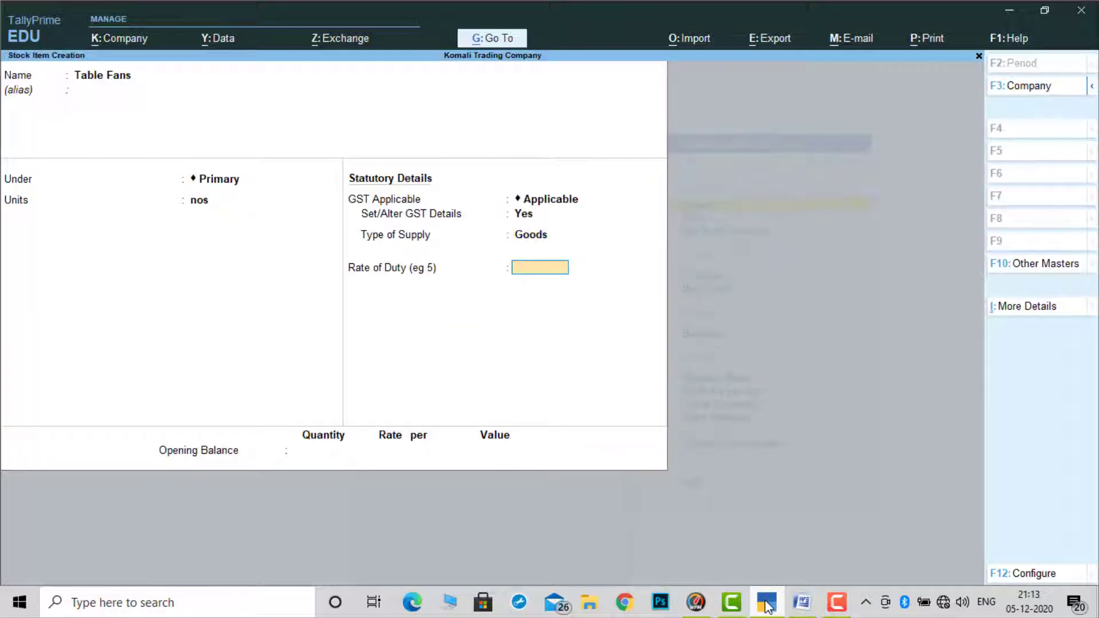
Enter Table Fans' opening balance as 2 nos at a rate of 1000 per nos, checking the Word table, and save the item.
key(Return)
text(2)
key(Return)
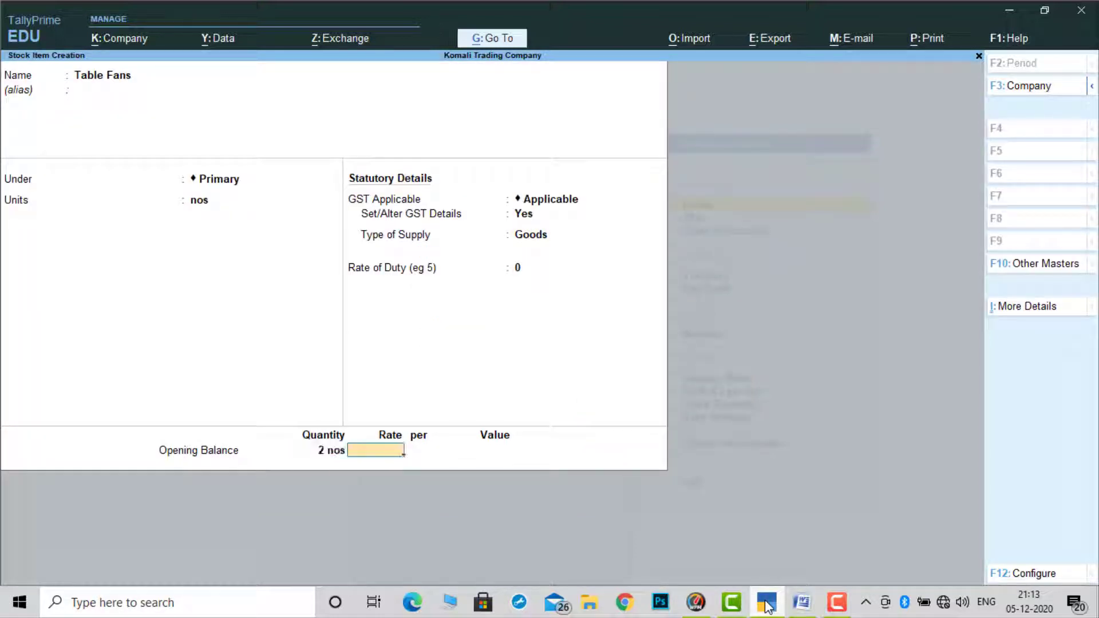
click(768, 606)
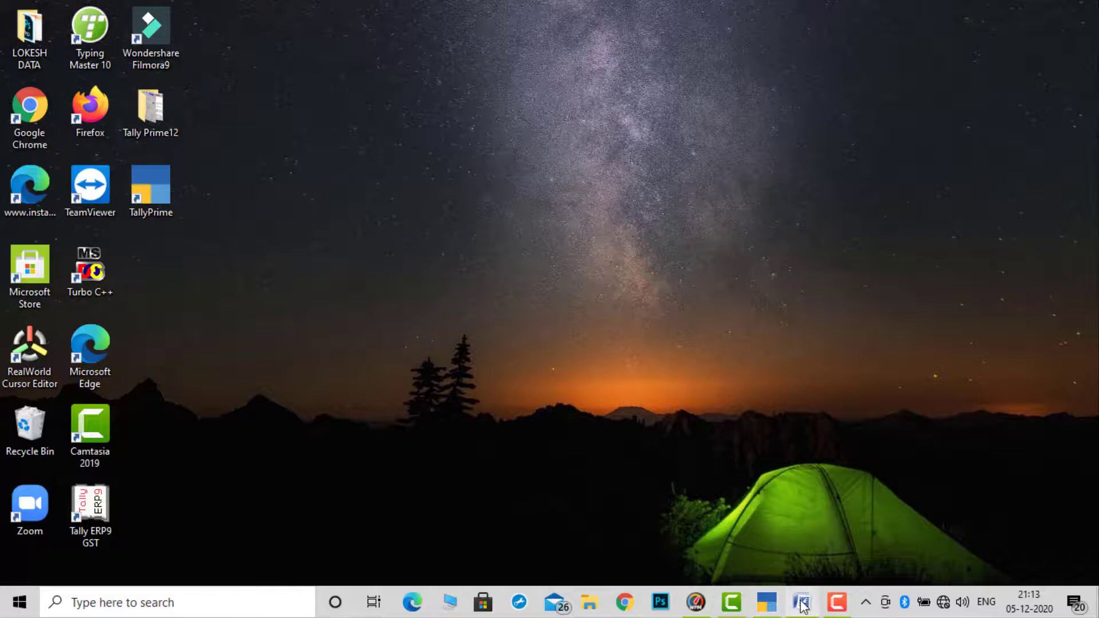
click(803, 605)
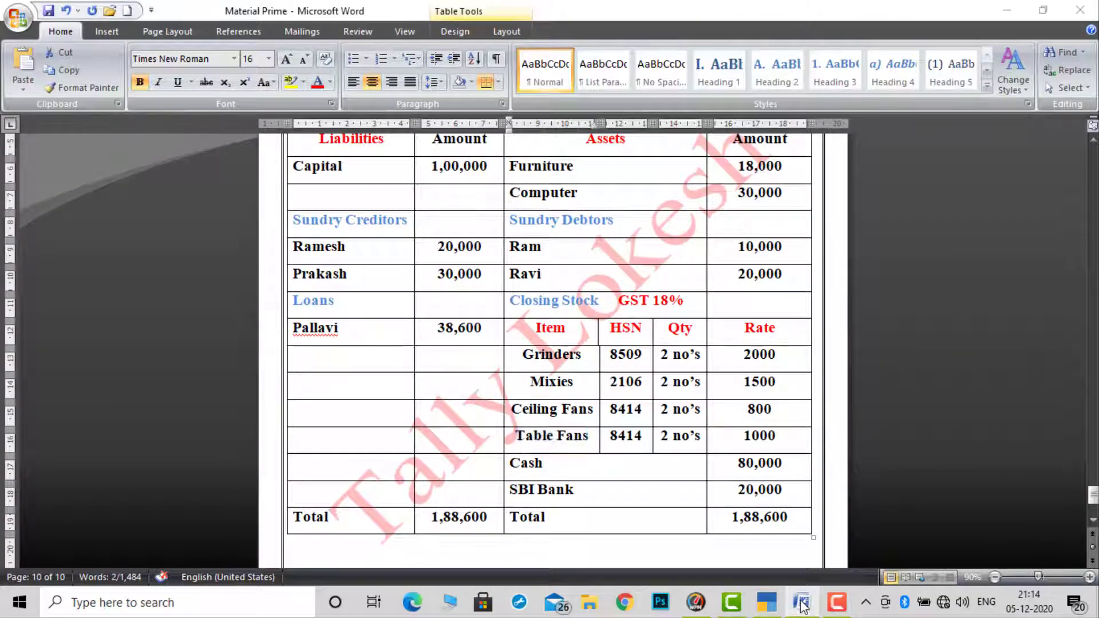
click(804, 606)
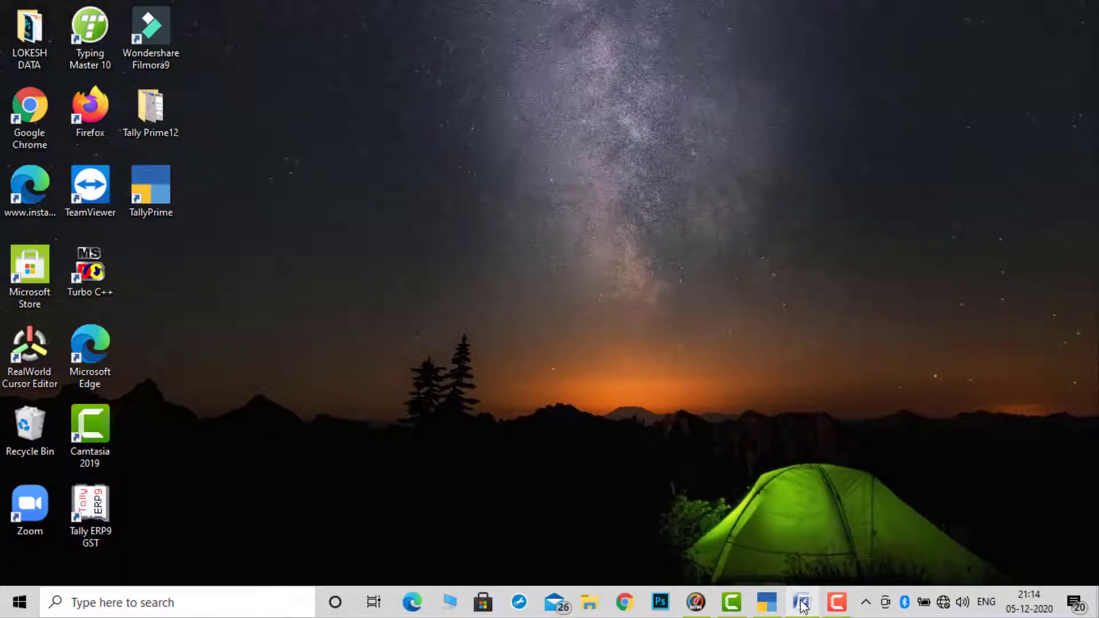
click(759, 609)
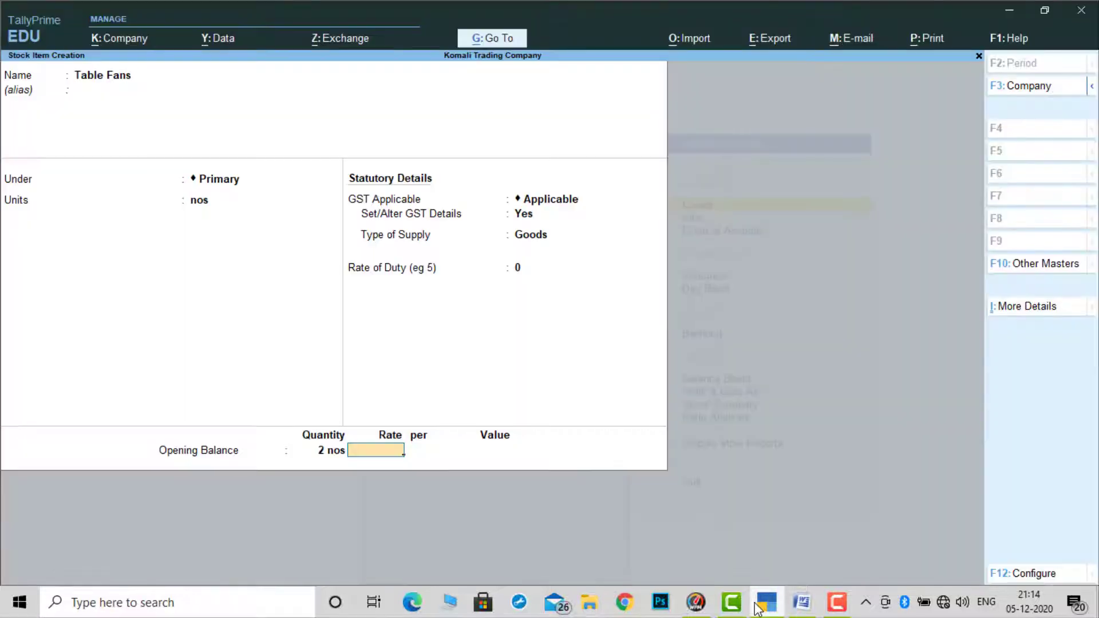
text(1000)
key(Return)
key(Return)
key(Return)
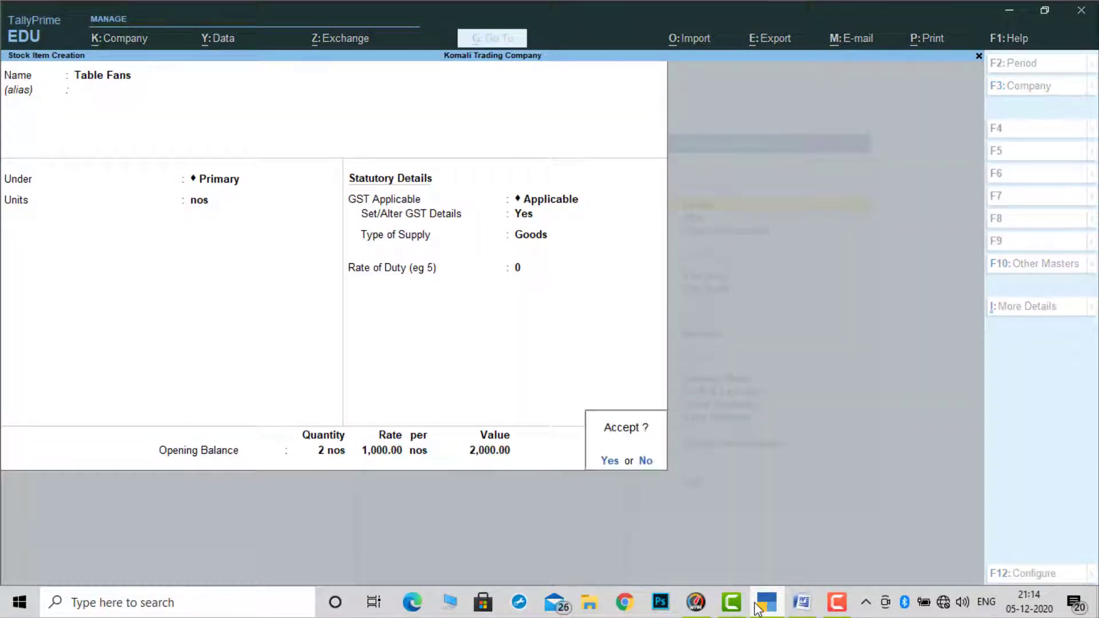
key(Return)
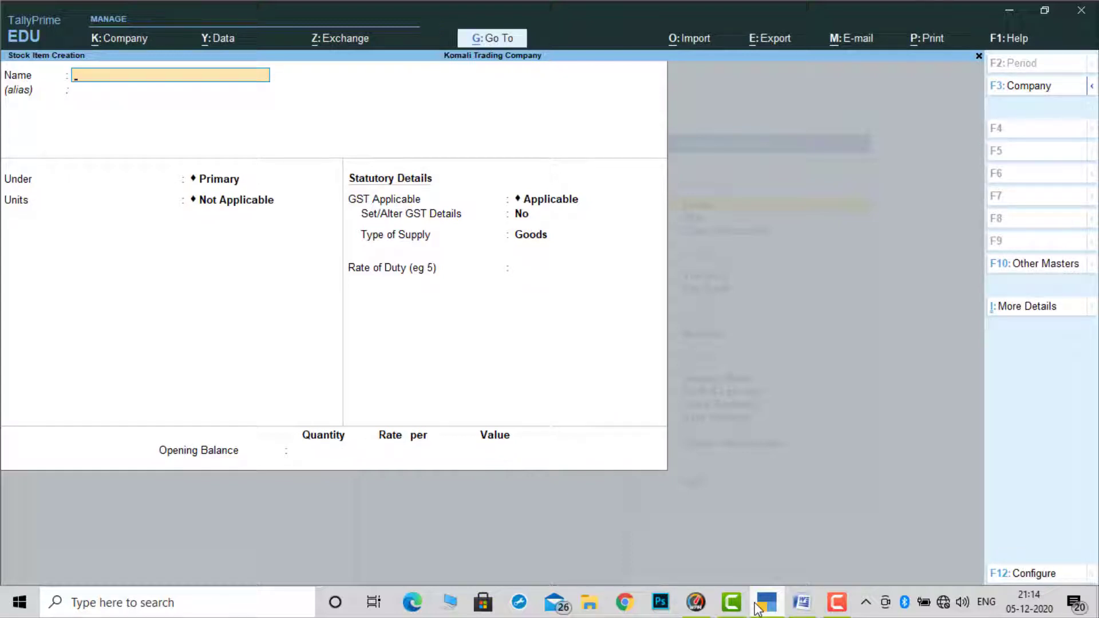
Leave stock item creation and open Komali Trading Company's Balance Sheet in detailed view.
key(Escape)
key(Return)
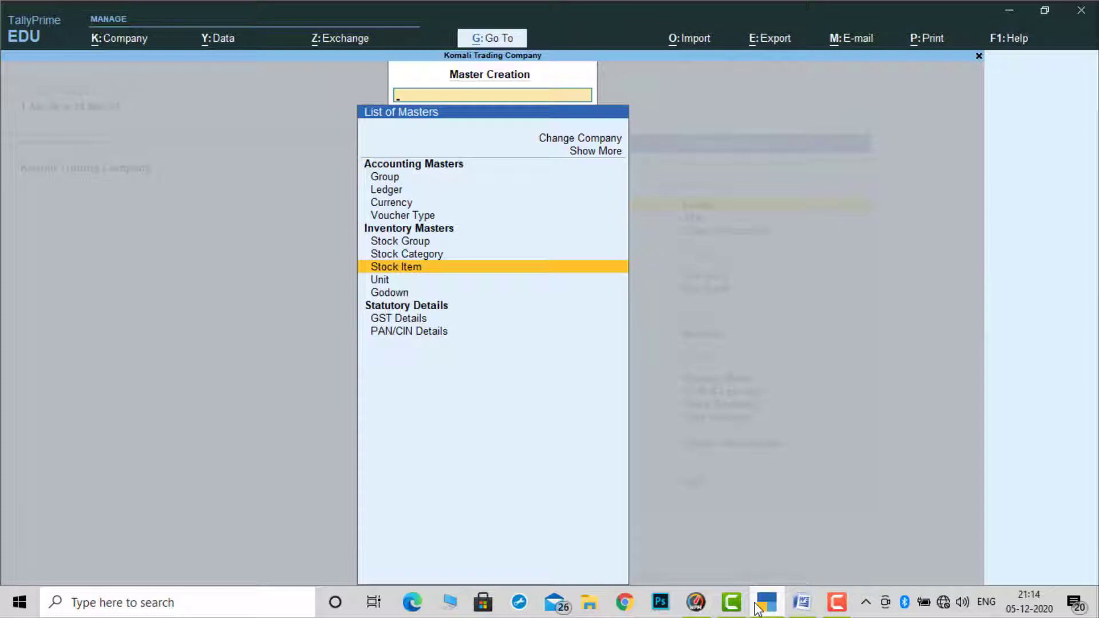
key(Escape)
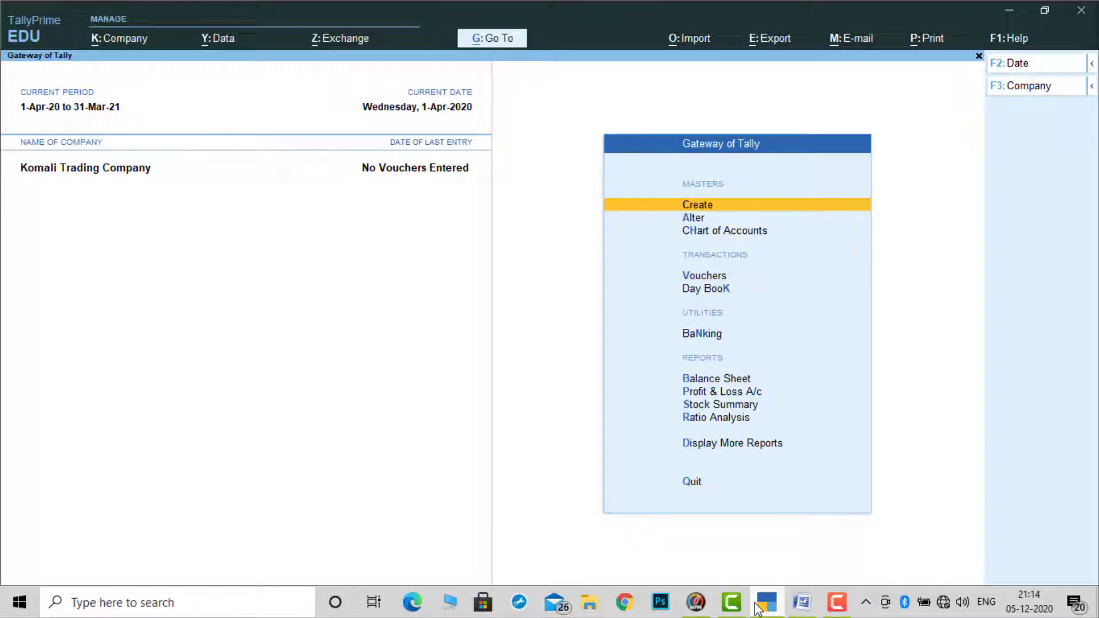
key(Down)
key(Down)
key(Down)
key(Down)
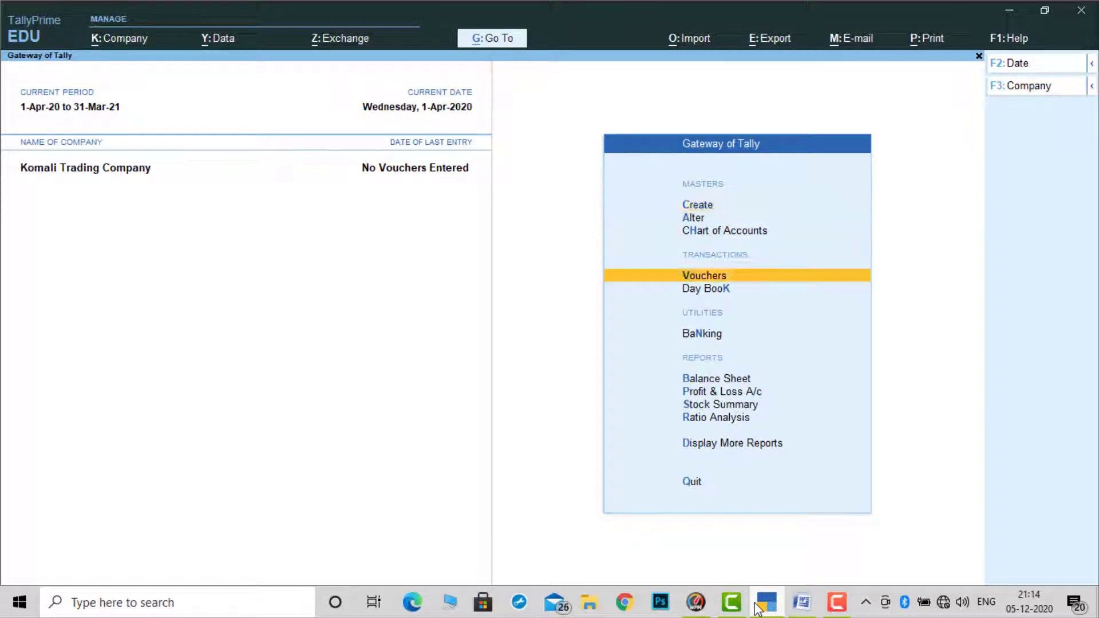
key(Down)
key(Down)
key(Down)
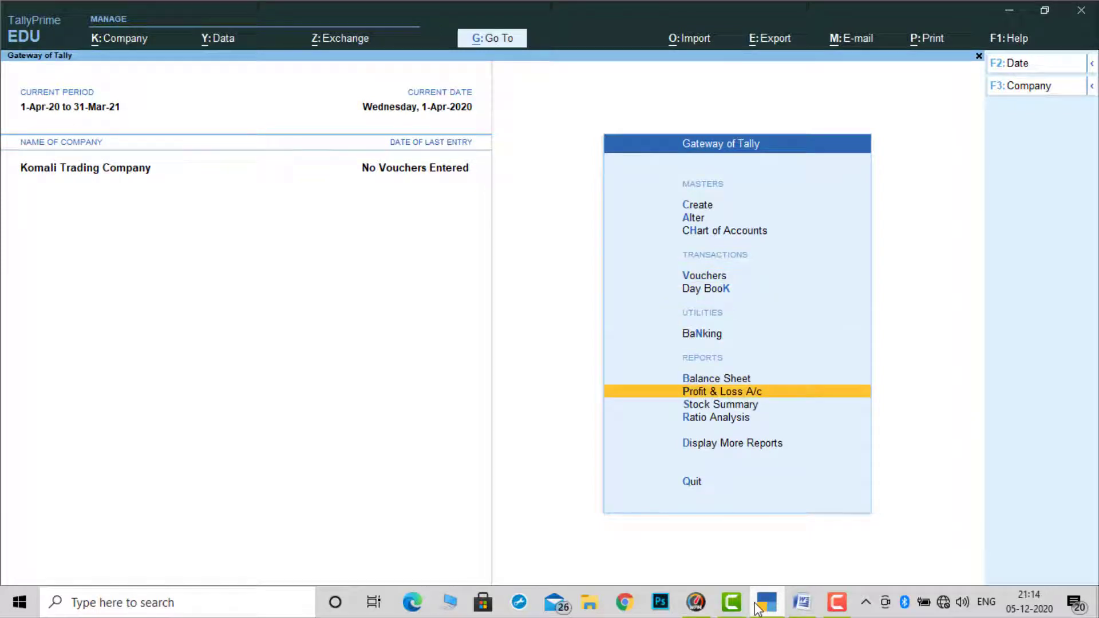
key(Up)
key(Return)
key(alt+F1)
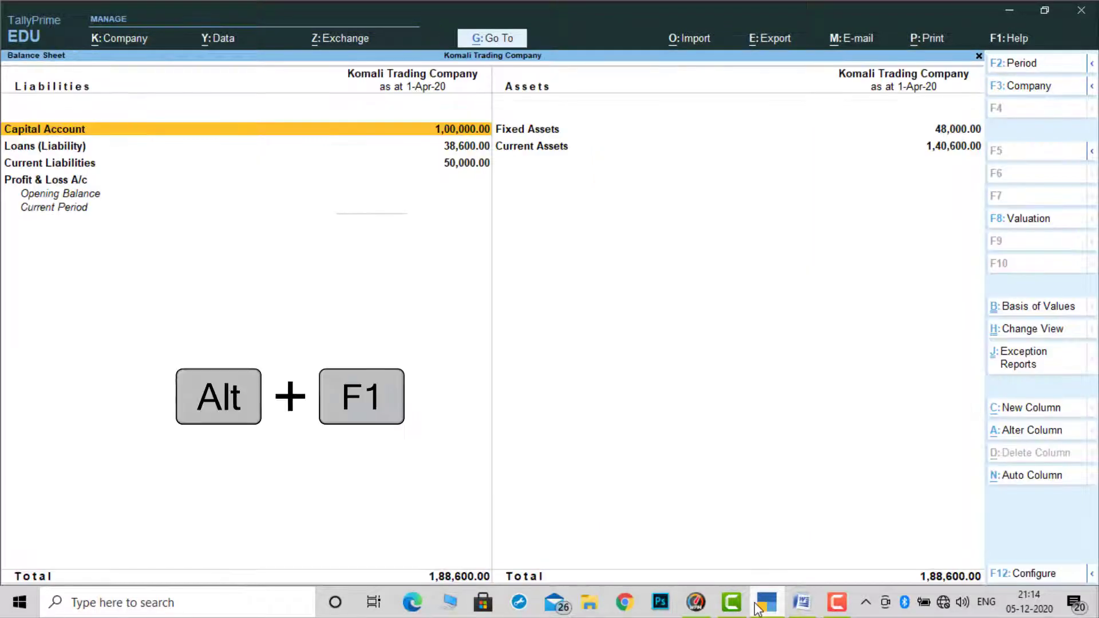
key(alt+F1)
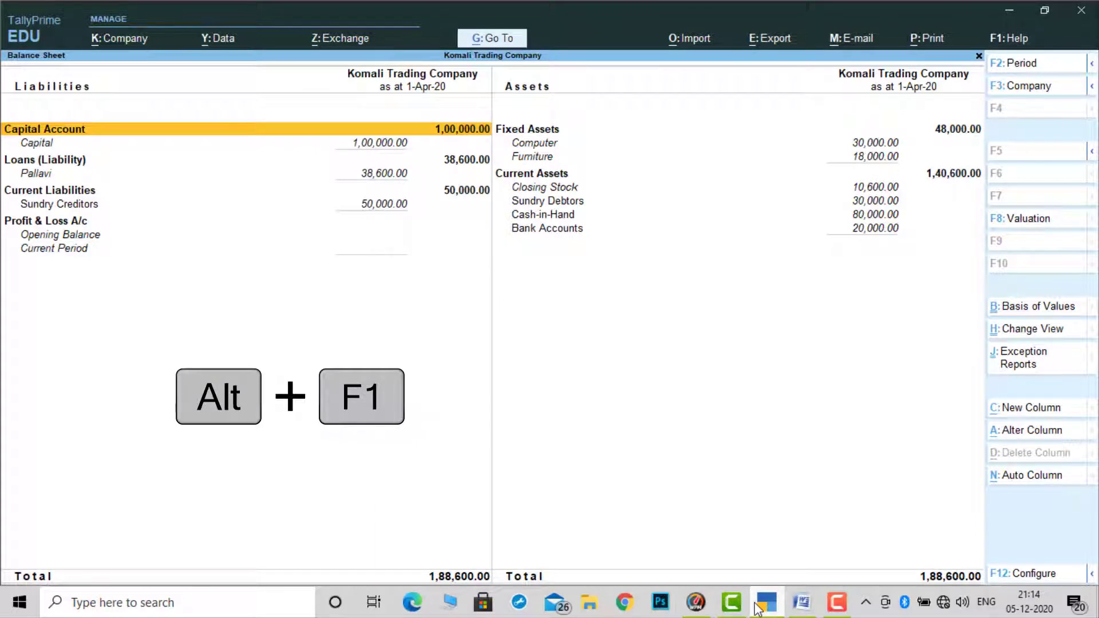
Examine the Balance Sheet entries under capital, loans, sundry creditors, fixed assets and closing stock.
key(Down)
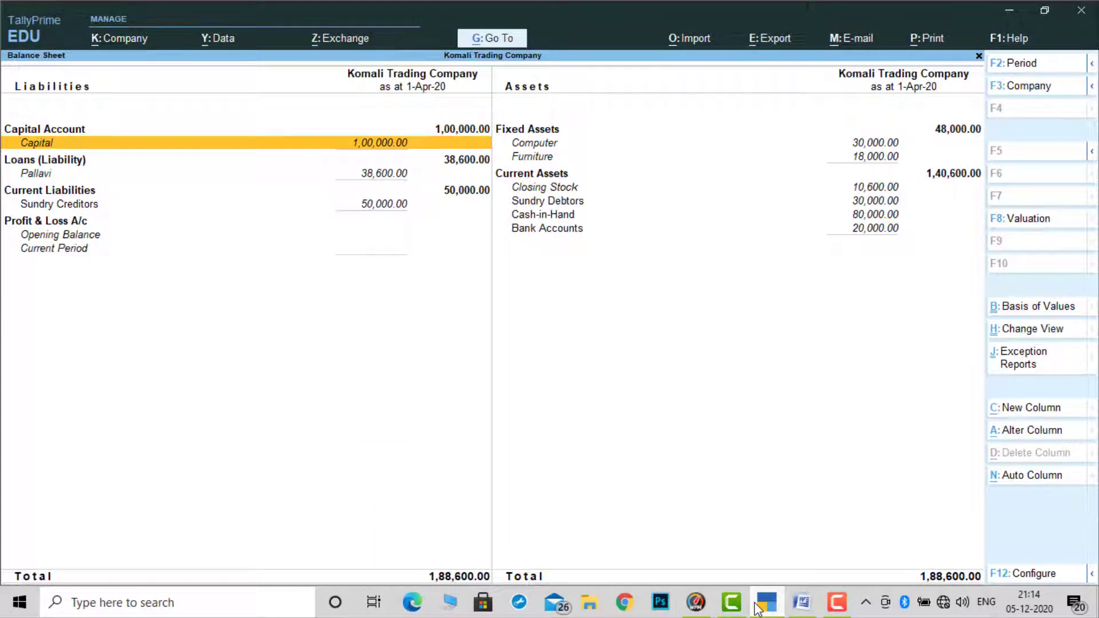
key(Down)
key(Down)
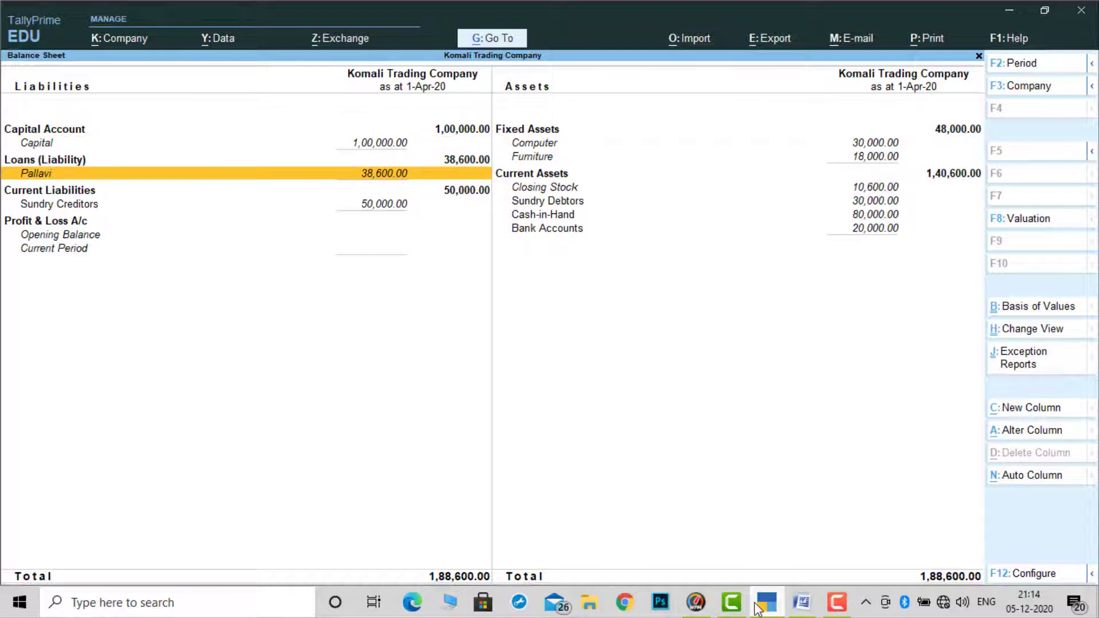
key(Down)
key(Down)
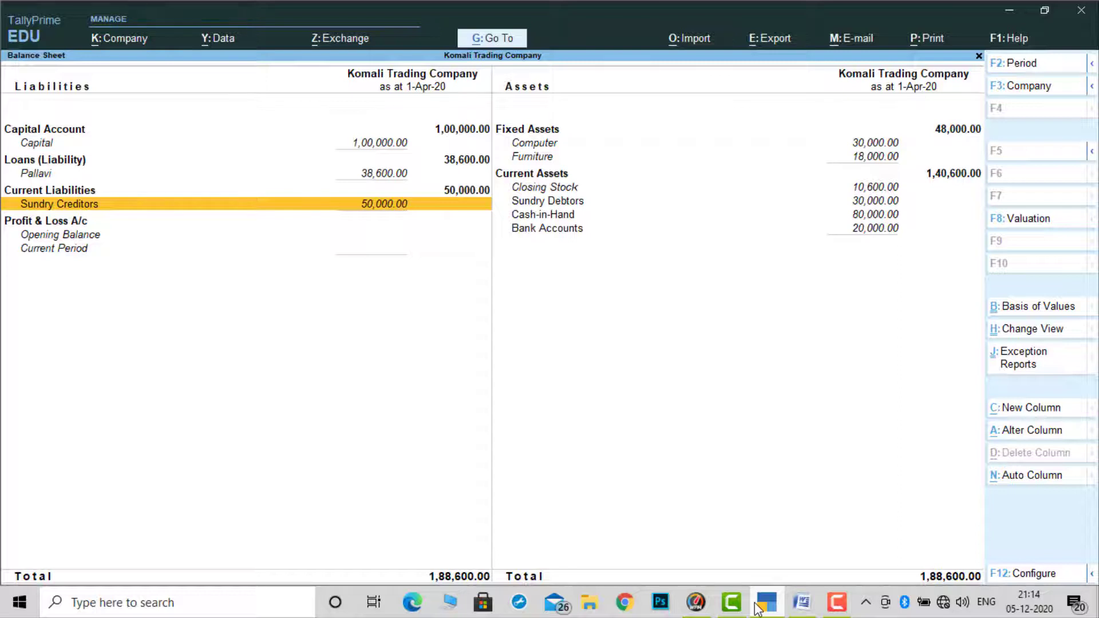
key(Up)
key(Up)
key(Right)
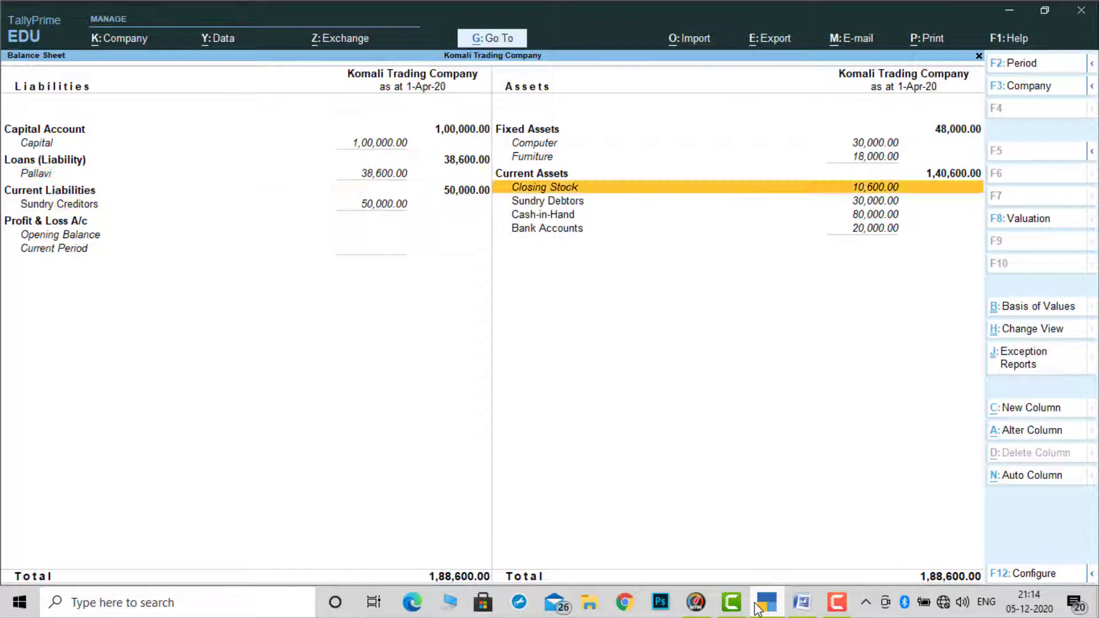
key(Up)
key(Up)
key(Up)
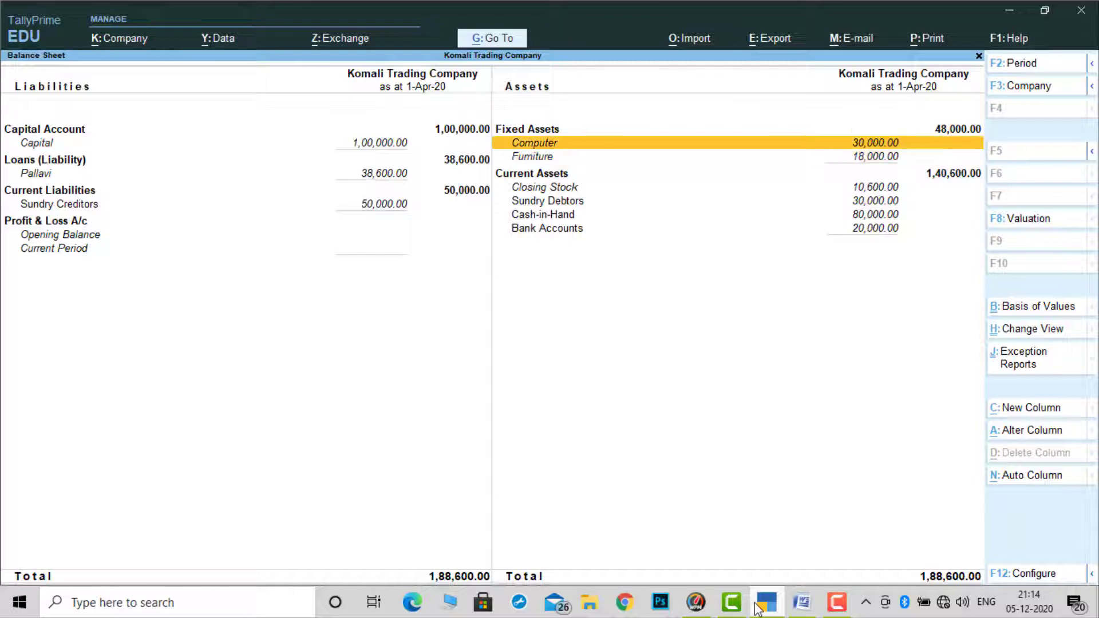
Examine the Balance Sheet's current assets: closing stock, sundry debtors, cash-in-hand and bank accounts.
key(Down)
key(Down)
key(Down)
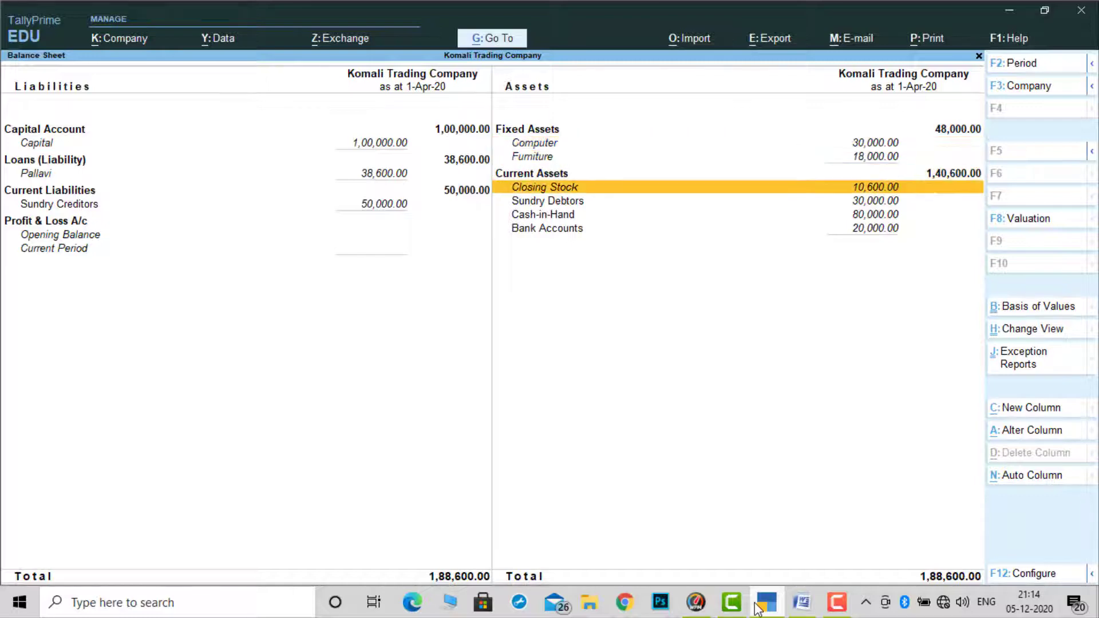
key(Down)
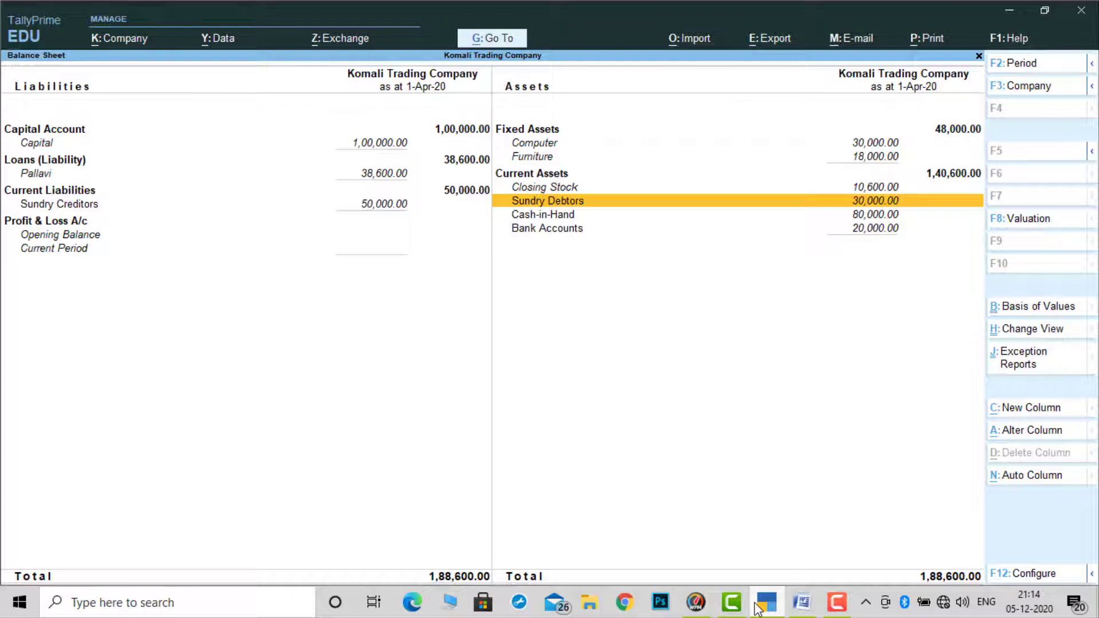
key(Down)
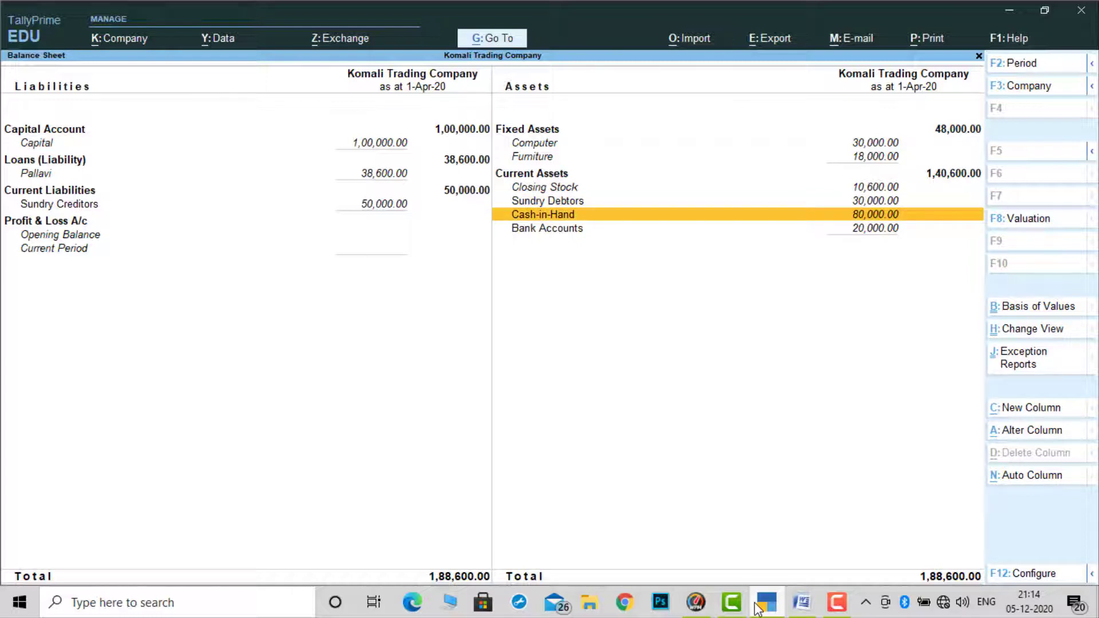
key(Down)
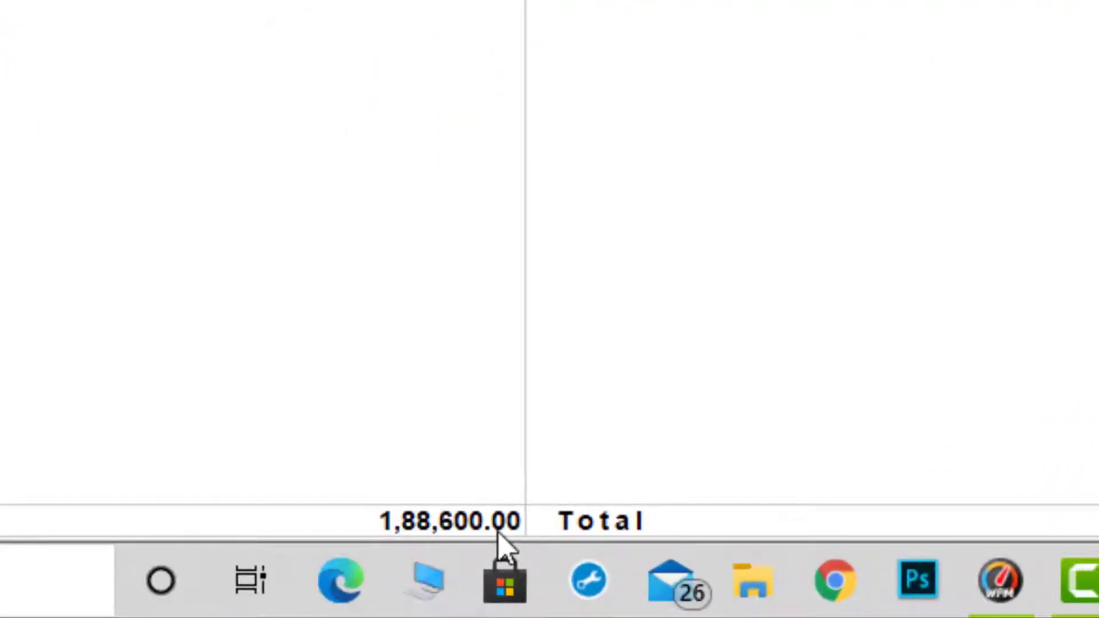
Switch to the Word problem and check its liabilities and assets totals against the Balance Sheet totals.
click(707, 578)
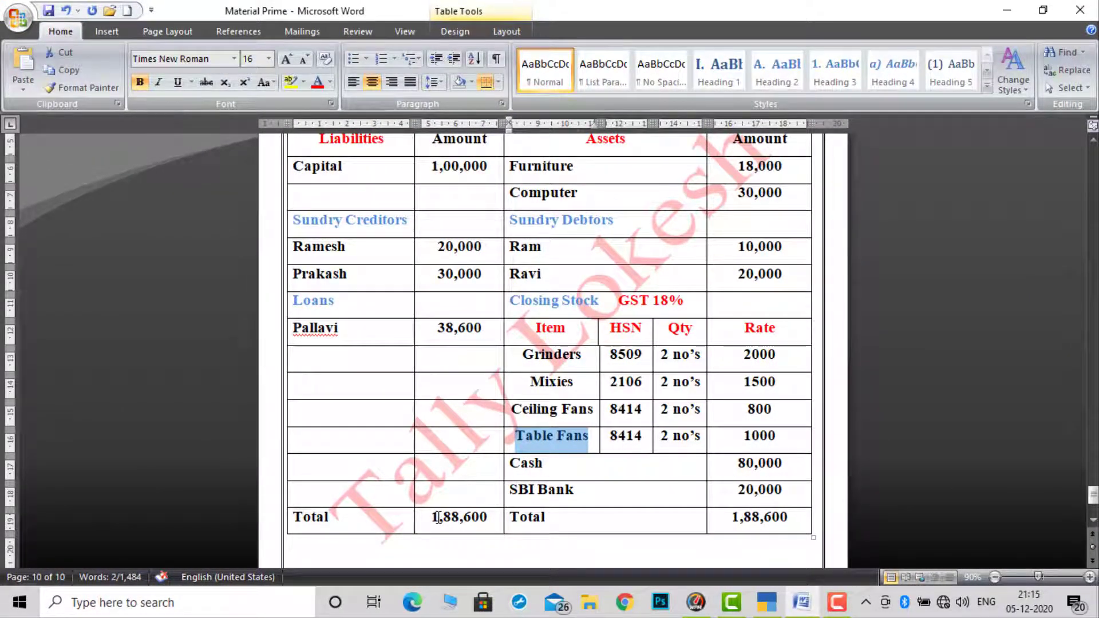
drag(438, 518, 782, 522)
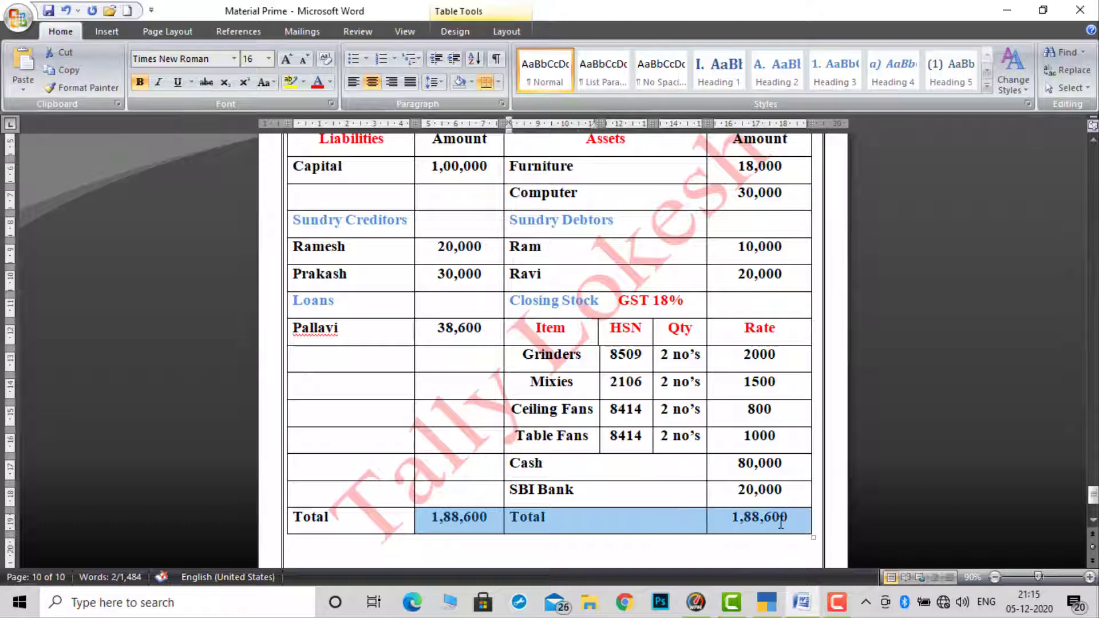
click(635, 441)
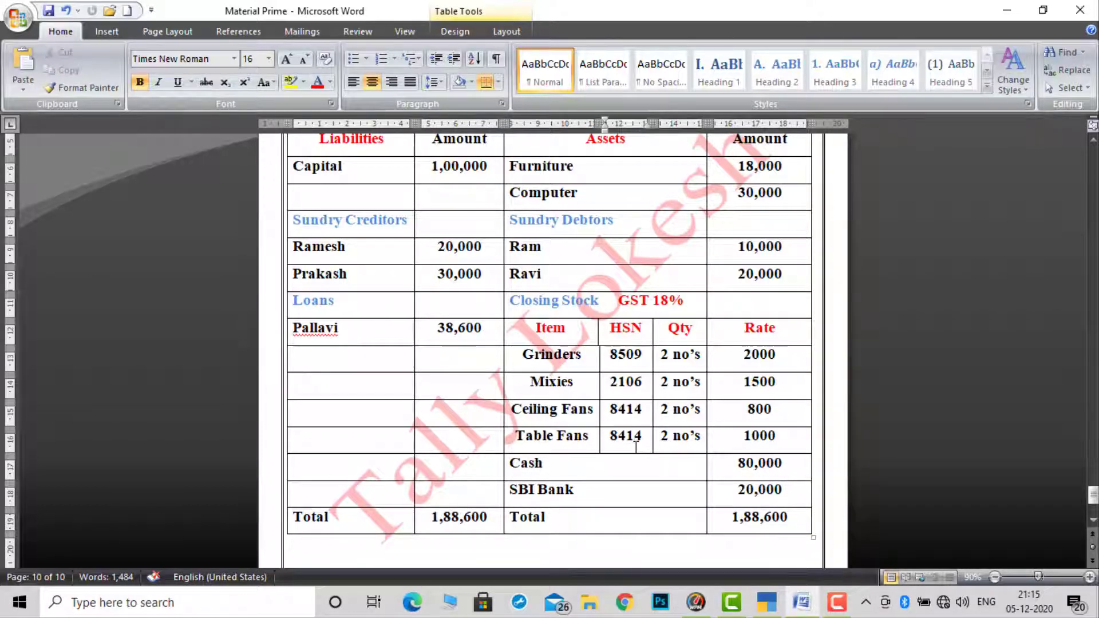
Review the Word problem up to its heading, then switch back to TallyPrime and close the Balance Sheet to reach the Gateway of Tally.
click(1093, 140)
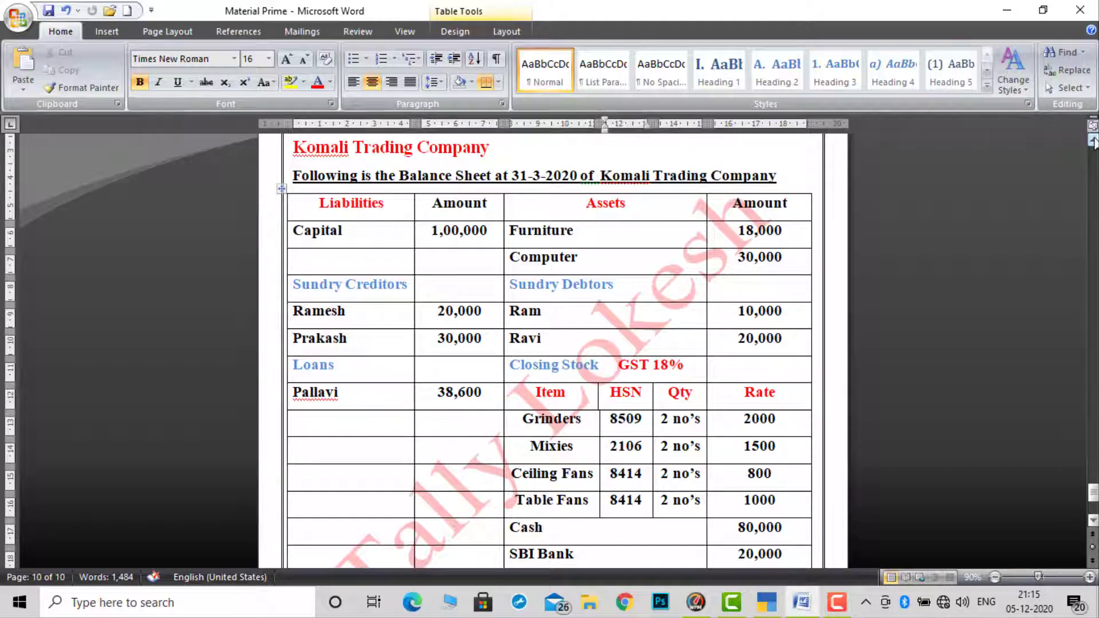
click(1093, 140)
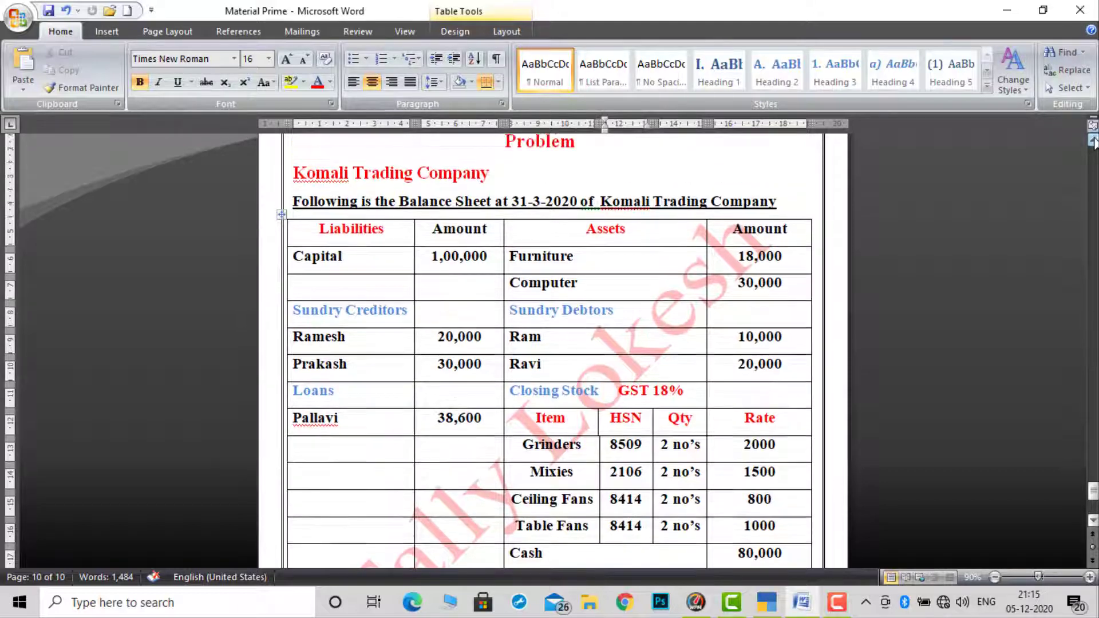
click(1093, 140)
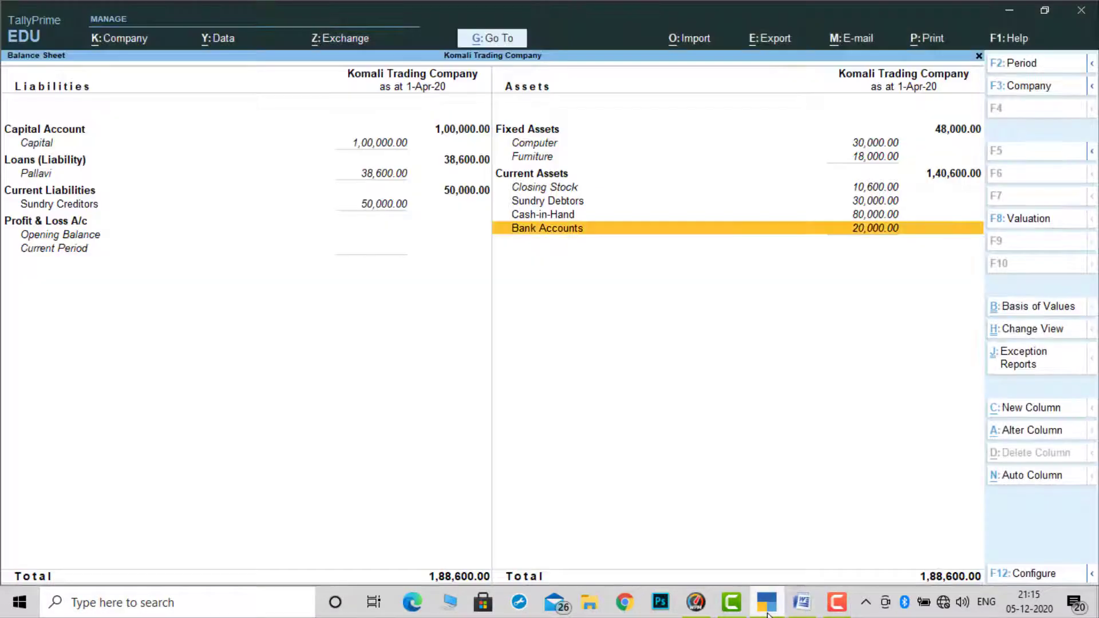
click(767, 601)
key(Escape)
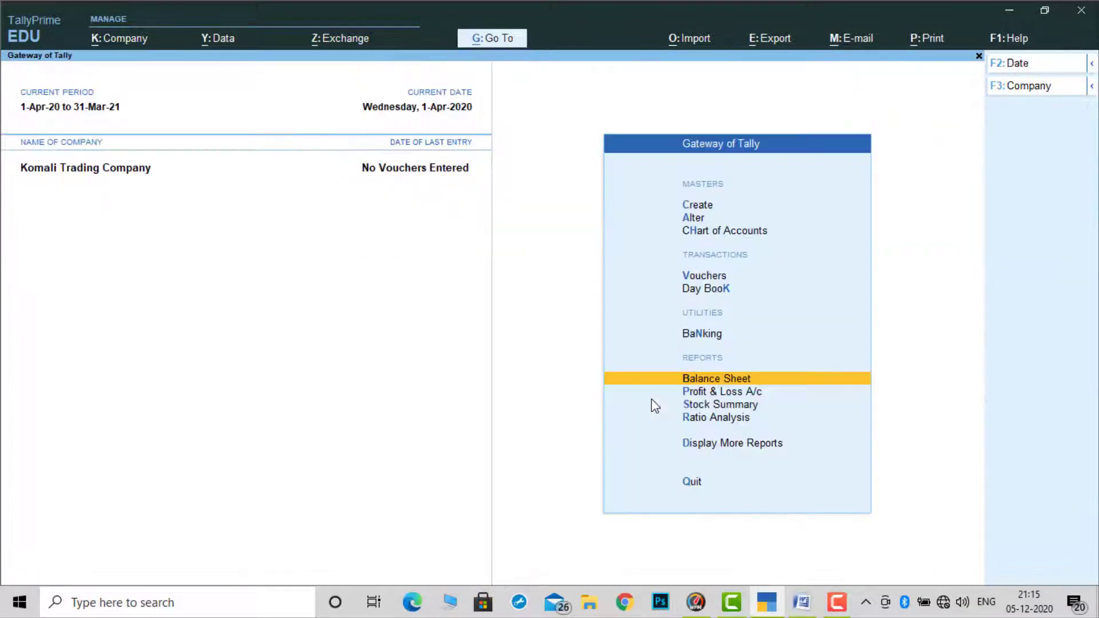